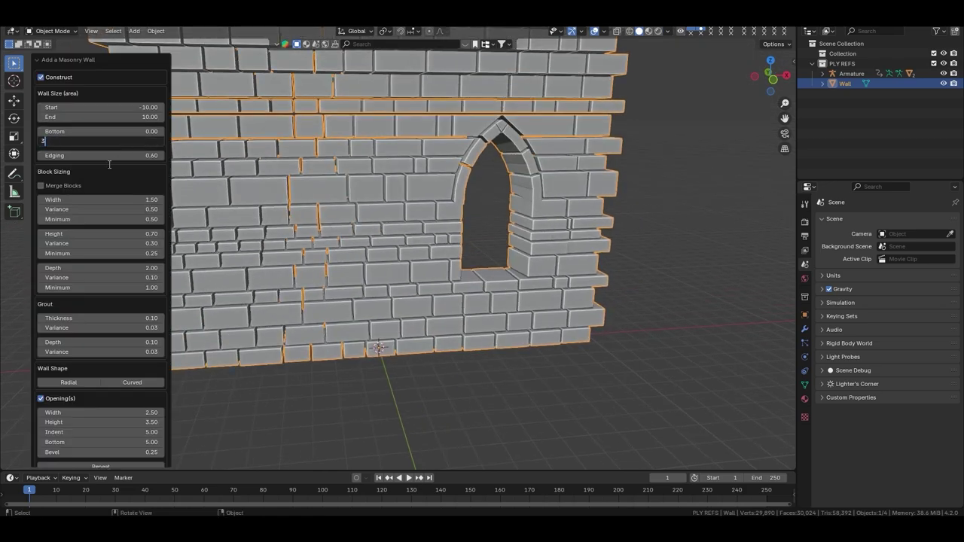
Set the masonry wall Top to 3.00 and remove the arched opening
{"action": "key", "text": "Return"}
{"action": "scroll", "coordinate": [113, 397], "scroll_direction": "down", "scroll_amount": 4}
{"action": "left_click", "coordinate": [41, 316]}
{"action": "scroll", "coordinate": [125, 228], "scroll_direction": "up", "scroll_amount": 4}
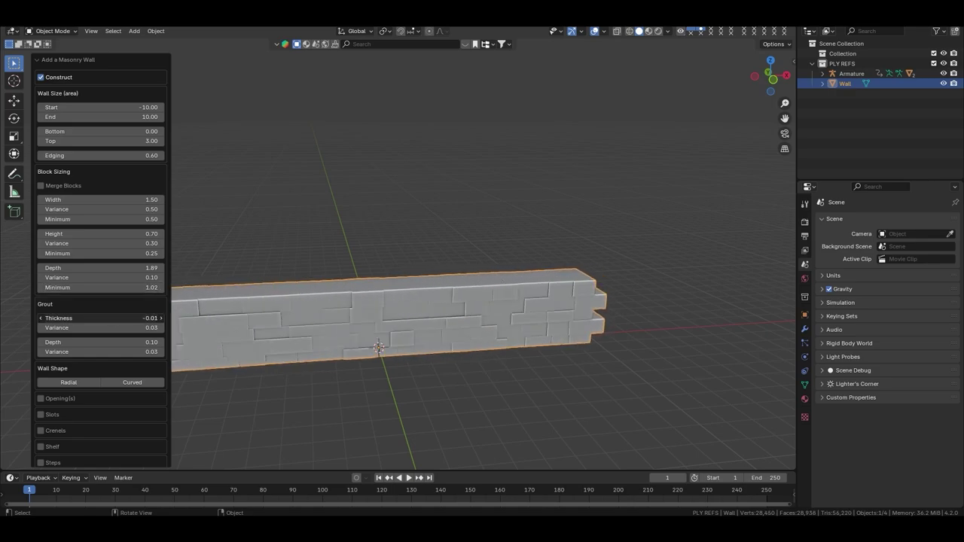
Try the Radial and Crenels options, then revert to a straight wall without crenels
{"action": "left_click", "coordinate": [79, 382]}
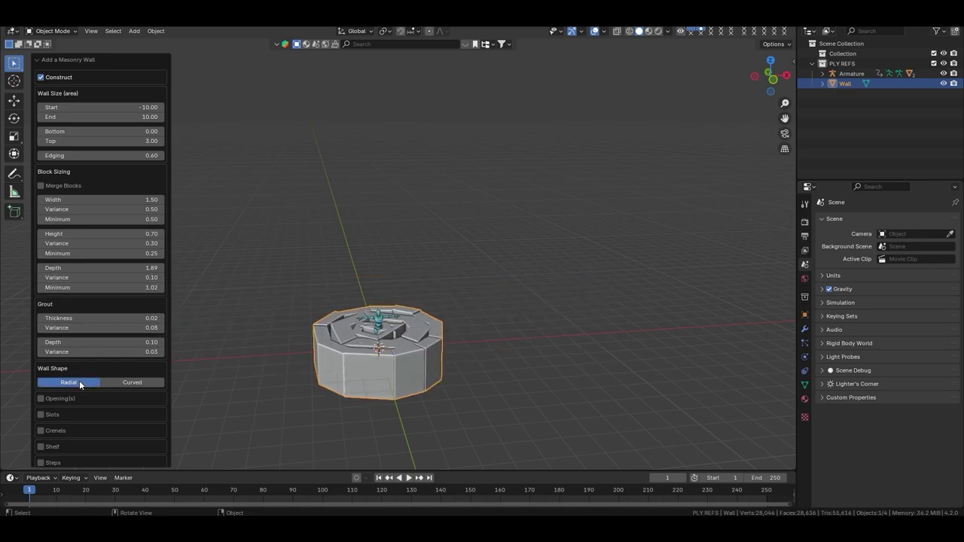
{"action": "left_click", "coordinate": [79, 382]}
{"action": "scroll", "coordinate": [104, 378], "scroll_direction": "down", "scroll_amount": 1}
{"action": "scroll", "coordinate": [75, 339], "scroll_direction": "down", "scroll_amount": 3}
{"action": "left_click", "coordinate": [41, 300]}
{"action": "left_click", "coordinate": [41, 301]}
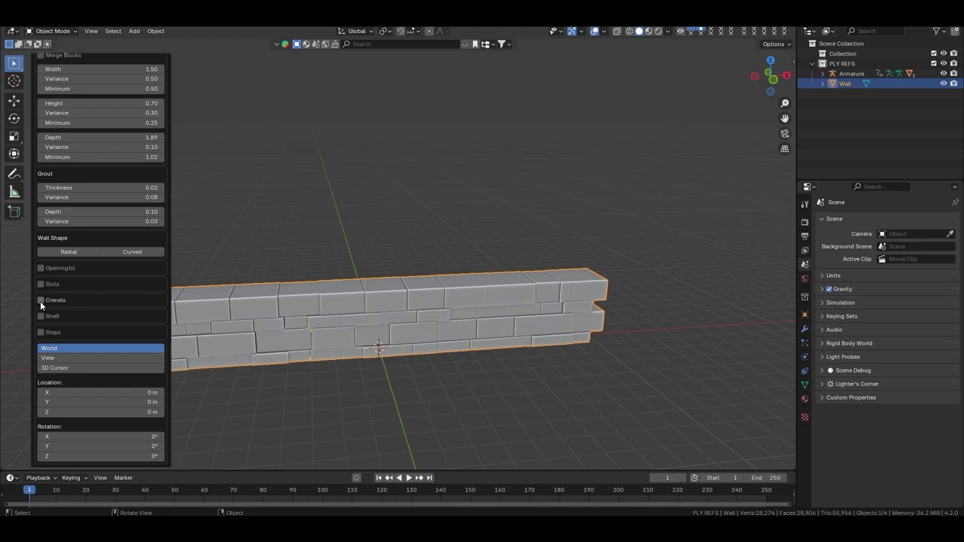
{"action": "left_click", "coordinate": [407, 318]}
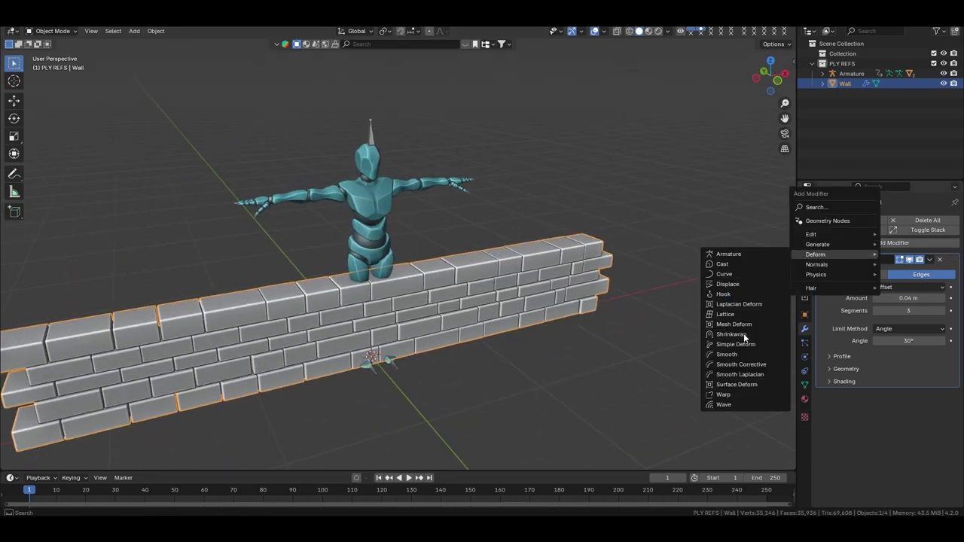
Bend the wall 370° around Z with a Simple Deform modifier and add a WELL collection
{"action": "left_click", "coordinate": [729, 255]}
{"action": "left_click", "coordinate": [880, 244]}
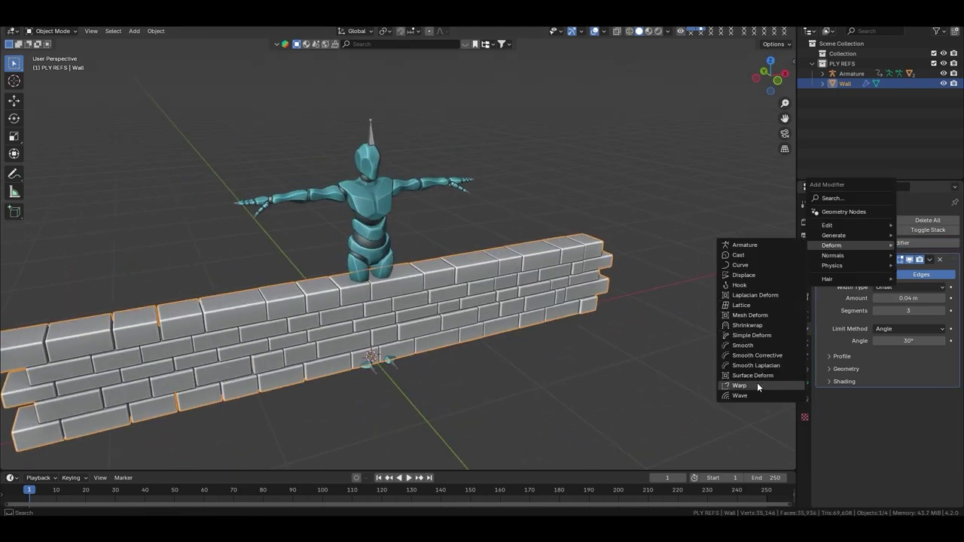
{"action": "left_click", "coordinate": [751, 335]}
{"action": "left_click", "coordinate": [935, 447]}
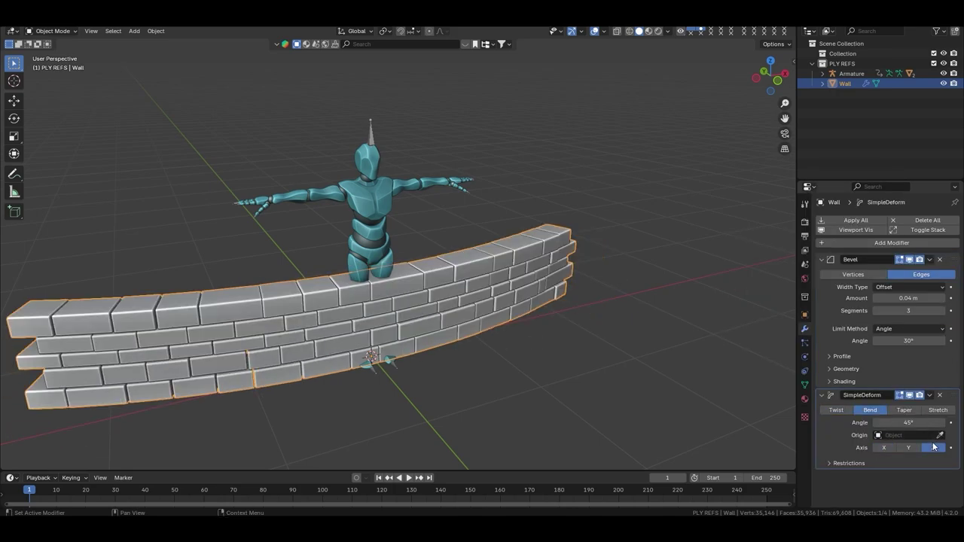
{"action": "type", "text": "370"}
{"action": "key", "text": "Return"}
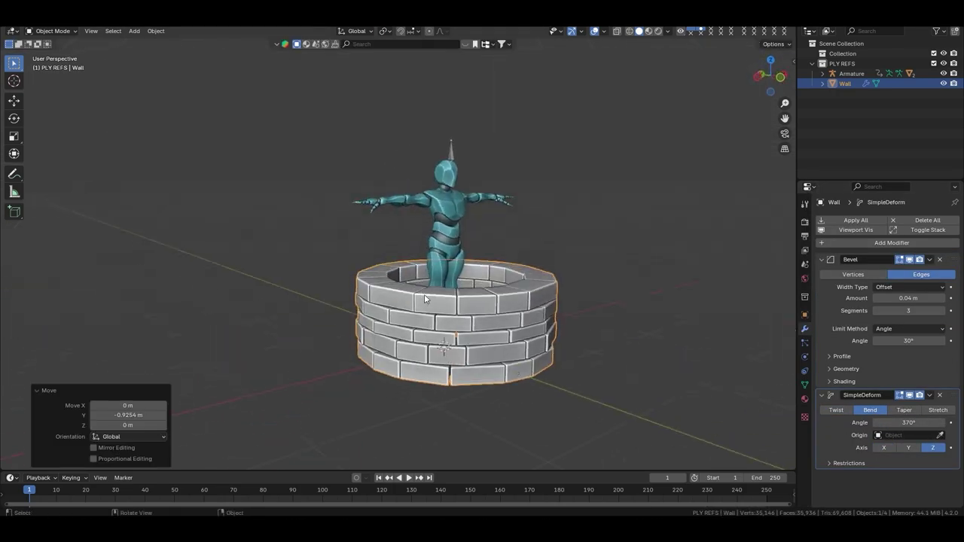
{"action": "key", "text": "m"}
{"action": "left_click", "coordinate": [595, 492]}
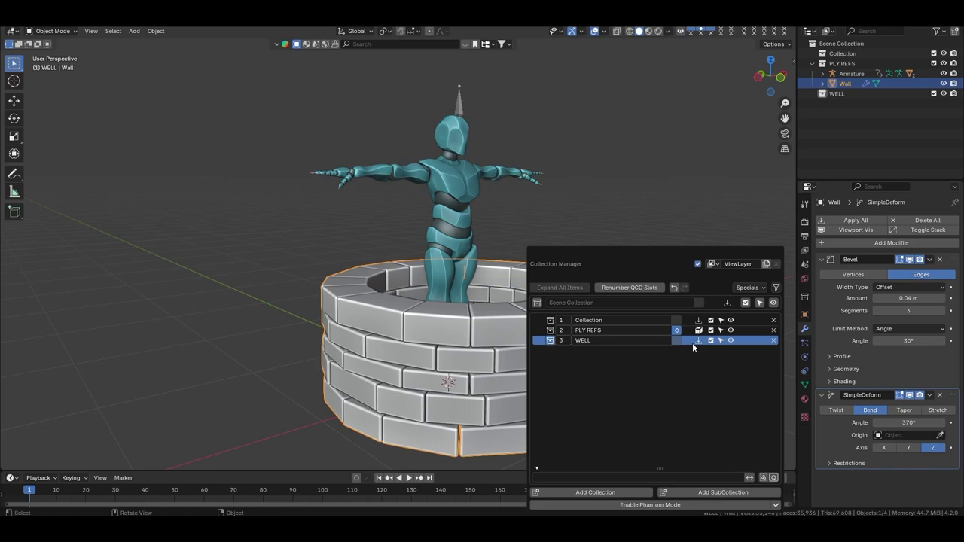
Move the wall into the WELL collection and inspect the ring from above and the side
{"action": "left_click", "coordinate": [699, 341]}
{"action": "key", "text": "grave"}
{"action": "left_click", "coordinate": [605, 215]}
{"action": "scroll", "coordinate": [528, 302], "scroll_direction": "down", "scroll_amount": 3}
{"action": "middle_click_drag", "start_coordinate": [528, 302], "coordinate": [516, 370]}
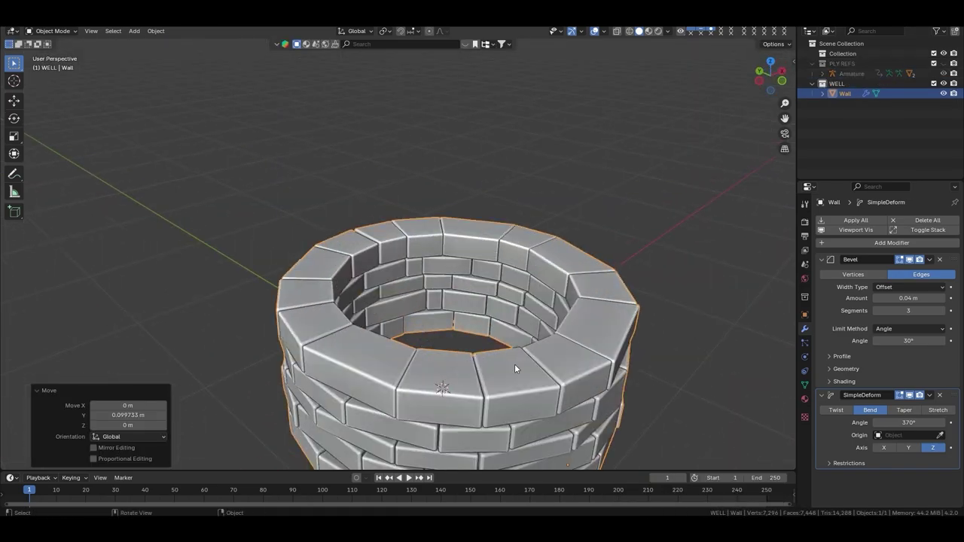
{"action": "scroll", "coordinate": [516, 369], "scroll_direction": "up", "scroll_amount": 2}
{"action": "scroll", "coordinate": [386, 293], "scroll_direction": "down", "scroll_amount": 3}
{"action": "mouse_move", "coordinate": [385, 293]}
{"action": "middle_mouse_down"}
{"action": "mouse_move", "coordinate": [414, 272]}
{"action": "mouse_move", "coordinate": [347, 345]}
{"action": "mouse_move", "coordinate": [341, 338]}
{"action": "middle_mouse_up"}
Apply all modifiers and all transforms to the well wall
{"action": "left_click", "coordinate": [856, 220]}
{"action": "key", "text": "Tab"}
{"action": "middle_click_drag", "start_coordinate": [448, 291], "coordinate": [426, 316]}
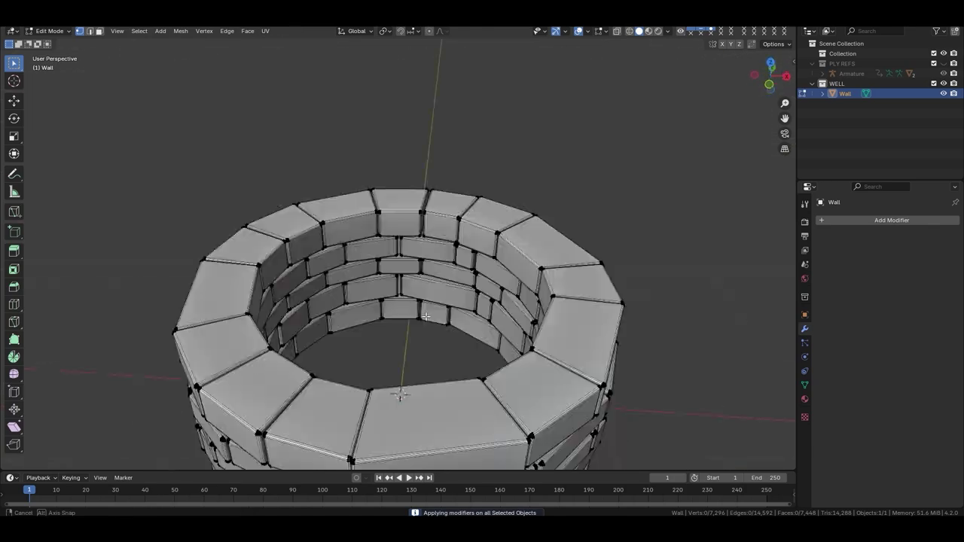
{"action": "key", "text": "Tab"}
{"action": "key", "text": "KP_7"}
{"action": "scroll", "coordinate": [463, 272], "scroll_direction": "down", "scroll_amount": 3}
{"action": "key", "text": "ctrl+a"}
{"action": "left_click", "coordinate": [472, 276]}
{"action": "middle_click_drag", "start_coordinate": [472, 276], "coordinate": [505, 122]}
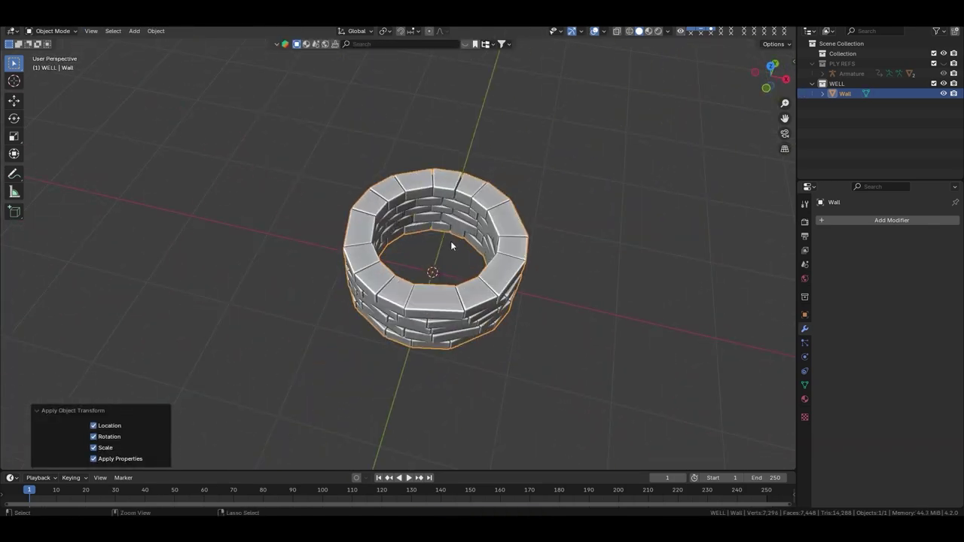
Set the wall's origin to geometry, clear its location, and lift it 0.4 m onto the ground
{"action": "right_click", "coordinate": [451, 245]}
{"action": "left_click", "coordinate": [528, 300]}
{"action": "key", "text": "KP_3"}
{"action": "key", "text": "alt+g"}
{"action": "key", "text": "g"}
{"action": "key", "text": "z"}
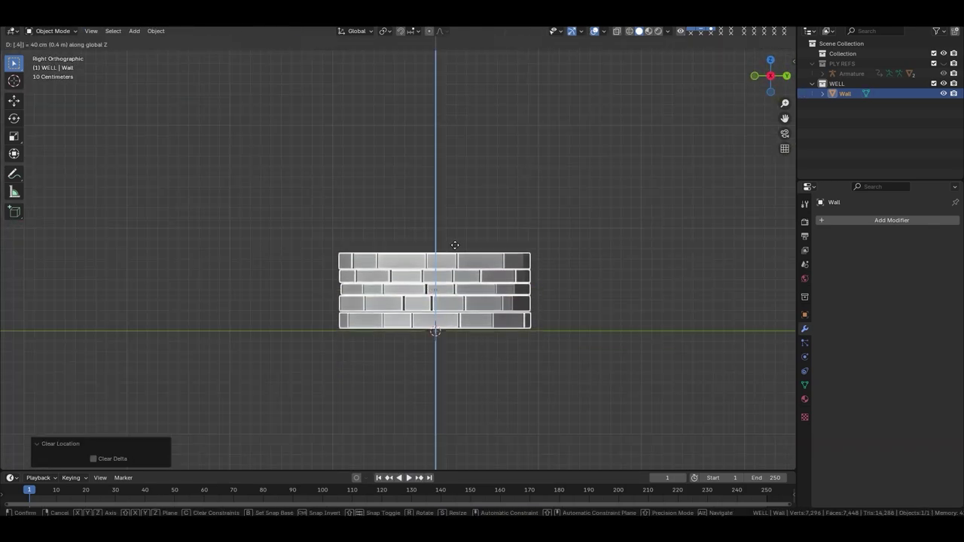
{"action": "left_click", "coordinate": [455, 246]}
{"action": "key", "text": "ctrl+a"}
{"action": "mouse_move", "coordinate": [455, 245]}
{"action": "middle_mouse_down"}
{"action": "mouse_move", "coordinate": [395, 220]}
{"action": "mouse_move", "coordinate": [307, 289]}
{"action": "mouse_move", "coordinate": [452, 260]}
{"action": "mouse_move", "coordinate": [461, 238]}
{"action": "middle_mouse_up"}
Reveal the reference figure, add a cube and scale it down
{"action": "key", "text": "alt+h"}
{"action": "key", "text": "shift+a"}
{"action": "left_click", "coordinate": [458, 265]}
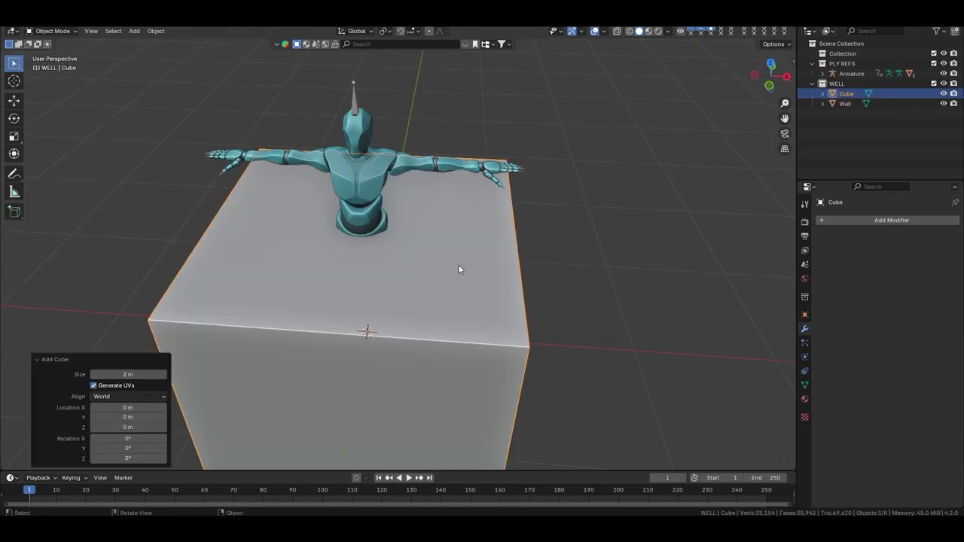
{"action": "key", "text": "KP_1"}
{"action": "key", "text": "s"}
{"action": "scroll", "coordinate": [371, 408], "scroll_direction": "up", "scroll_amount": 3}
{"action": "key", "text": "g"}
Snap the cube onto the well rim with vertex snapping and flatten it into a plate
{"action": "left_click", "coordinate": [413, 30]}
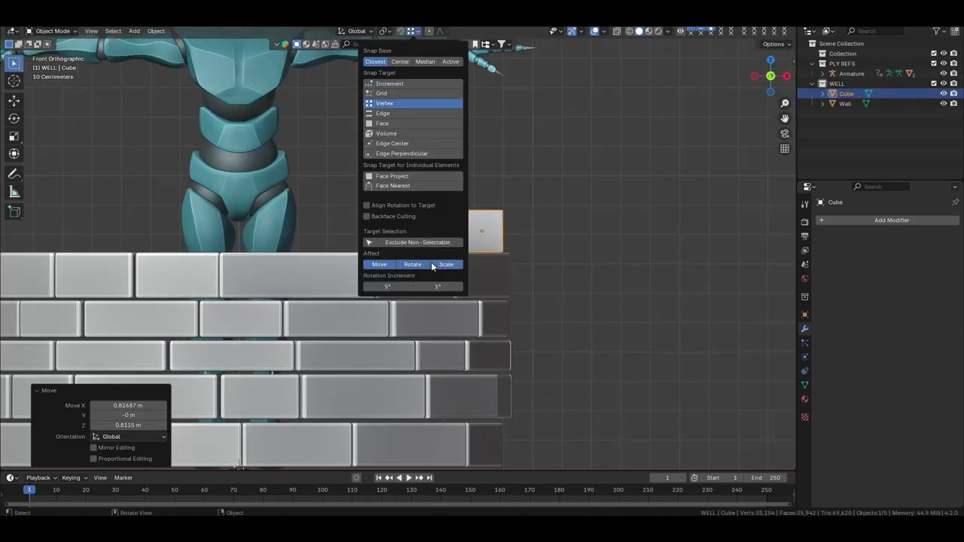
{"action": "mouse_move", "coordinate": [456, 266]}
{"action": "middle_mouse_down"}
{"action": "mouse_move", "coordinate": [496, 307]}
{"action": "mouse_move", "coordinate": [446, 262]}
{"action": "middle_mouse_up"}
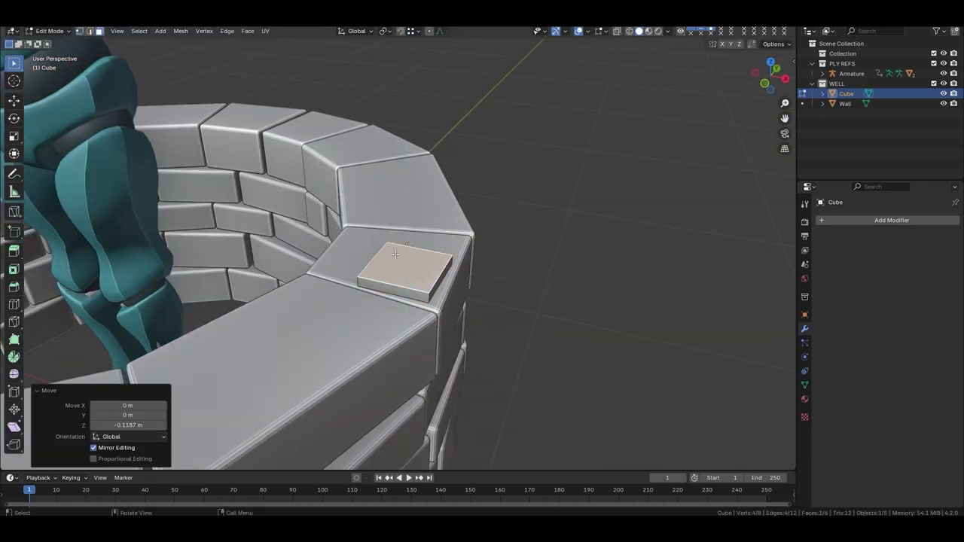
{"action": "right_click", "coordinate": [497, 295]}
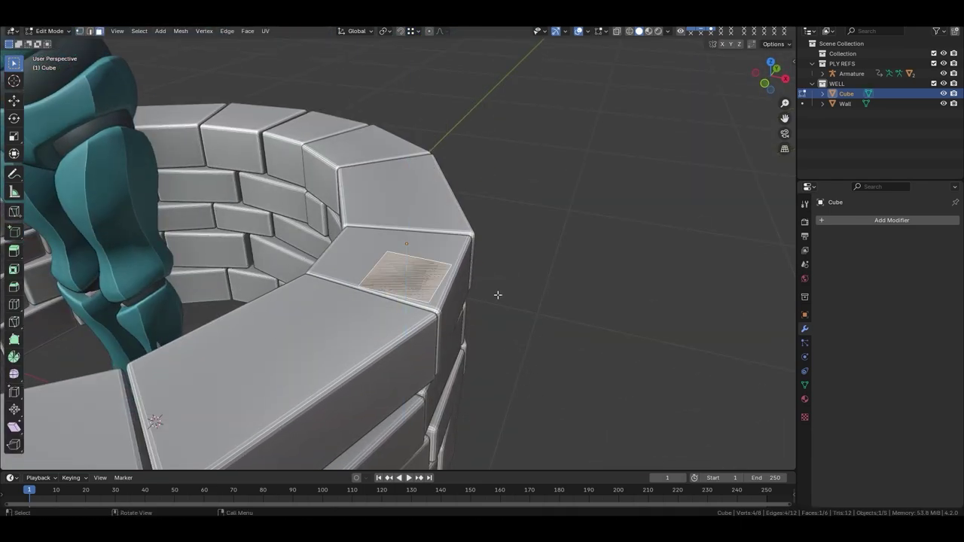
{"action": "right_click", "coordinate": [498, 294]}
{"action": "key", "text": "KP_7"}
Extrude the plate along Z into a base board and tall post, then add four loop cuts on the post
{"action": "key", "text": "a"}
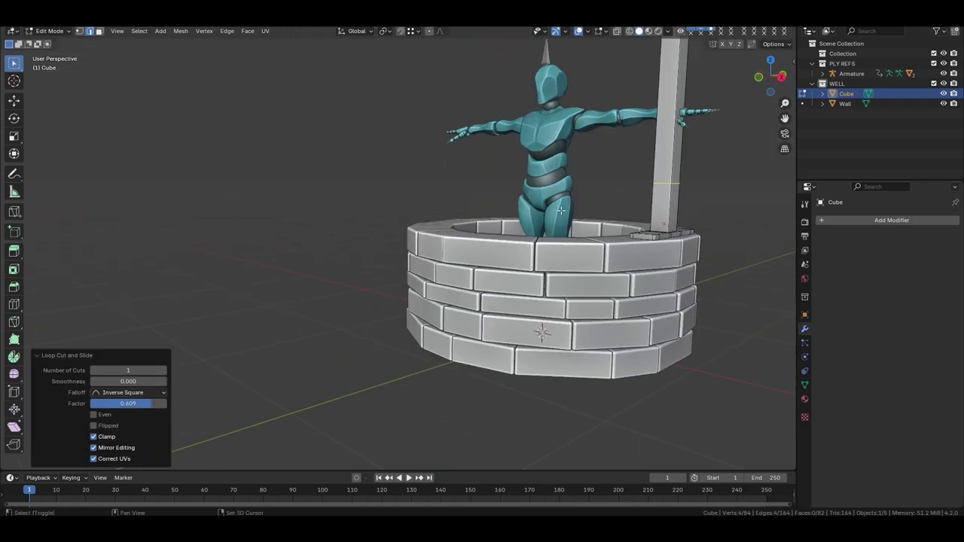
{"action": "key", "text": "g"}
{"action": "key", "text": "z"}
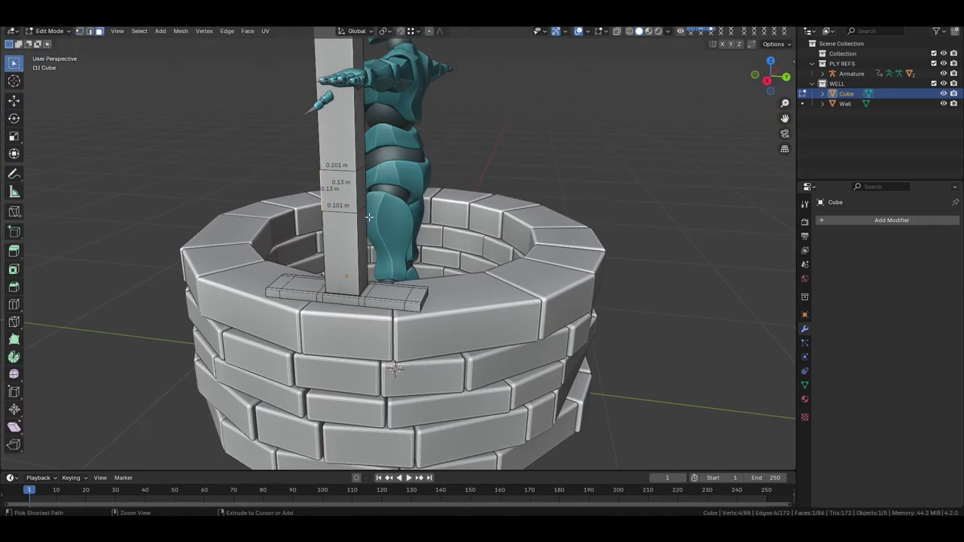
{"action": "left_click", "coordinate": [355, 150]}
Hide the reference figure, snap the cursor to the post base and add a cube there
{"action": "middle_click_drag", "start_coordinate": [355, 151], "coordinate": [407, 226]}
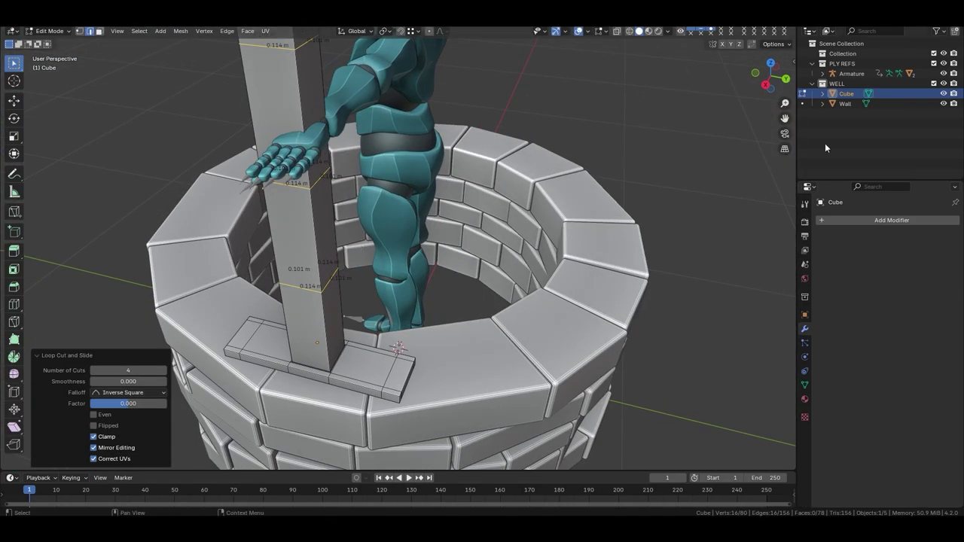
{"action": "left_click", "coordinate": [944, 63]}
{"action": "key", "text": "shift+s"}
{"action": "key", "text": "2"}
{"action": "key", "text": "shift+a"}
{"action": "left_click", "coordinate": [384, 249]}
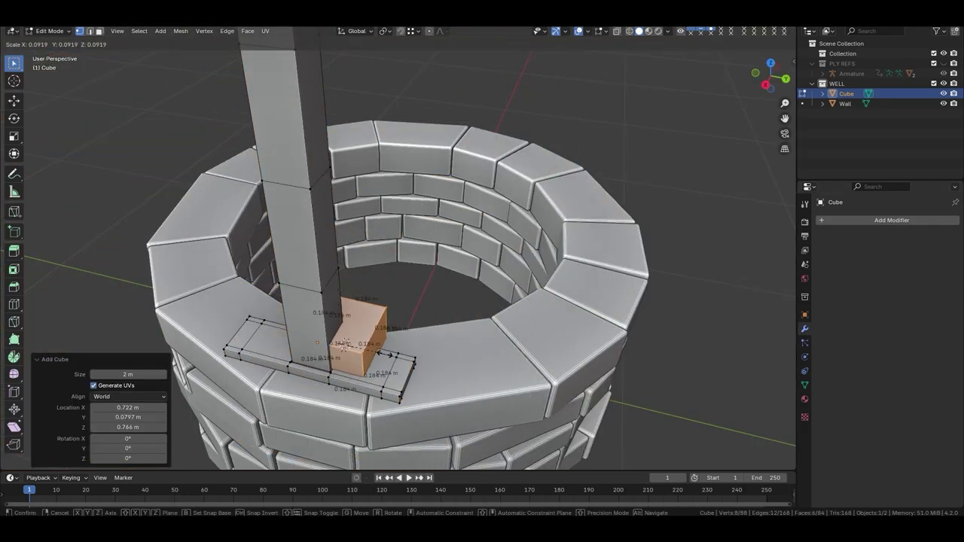
Shrink the cube, shift it along X, and separate it into its own object
{"action": "key", "text": "KP_7"}
{"action": "key", "text": "s"}
{"action": "key", "text": "g"}
{"action": "key", "text": "x"}
{"action": "mouse_move", "coordinate": [411, 206]}
{"action": "middle_mouse_down"}
{"action": "mouse_move", "coordinate": [366, 372]}
{"action": "mouse_move", "coordinate": [396, 317]}
{"action": "middle_mouse_up"}
{"action": "key", "text": "p"}
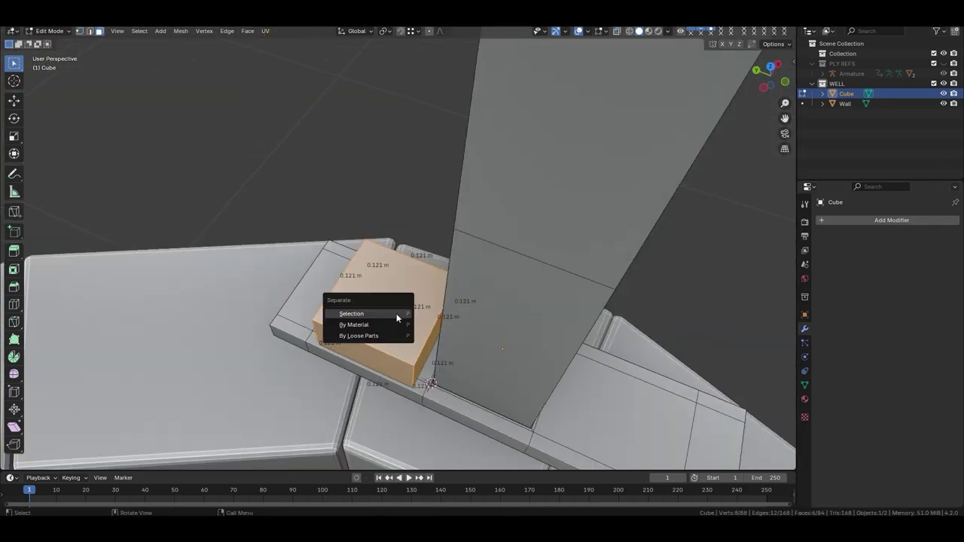
{"action": "left_click", "coordinate": [373, 378]}
Position and lower the small block onto the base board
{"action": "middle_click_drag", "start_coordinate": [373, 379], "coordinate": [675, 361]}
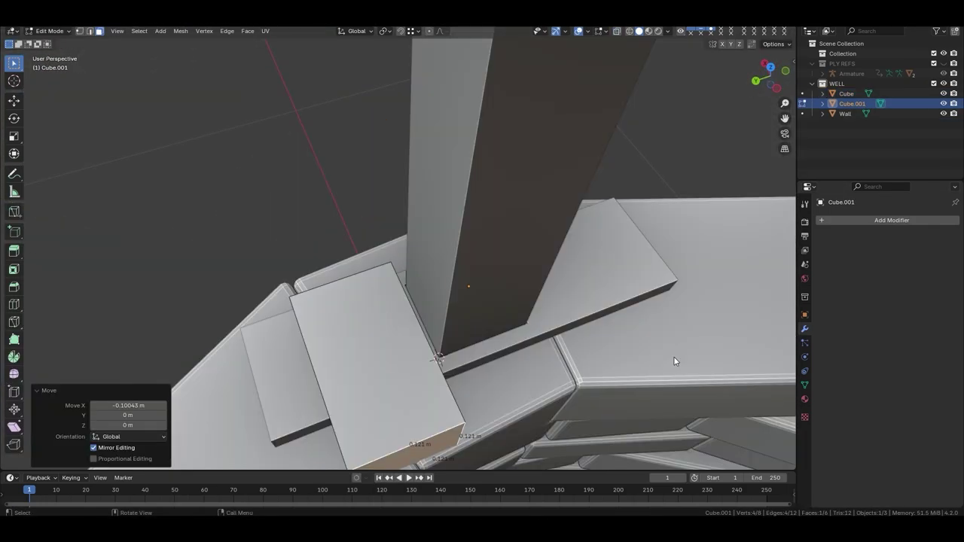
{"action": "left_click", "coordinate": [442, 405]}
{"action": "middle_click_drag", "start_coordinate": [441, 405], "coordinate": [333, 375]}
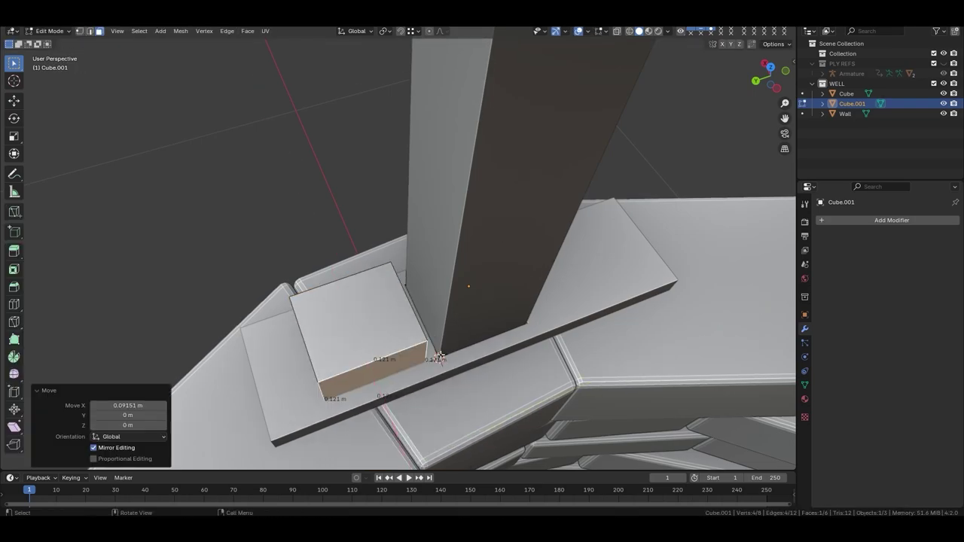
{"action": "left_click", "coordinate": [317, 341]}
{"action": "left_click", "coordinate": [563, 31]}
{"action": "middle_click_drag", "start_coordinate": [563, 30], "coordinate": [382, 354]}
Loop cut the block and raise and tilt its upper part into an angled brace
{"action": "key", "text": "ctrl+r"}
{"action": "left_click", "coordinate": [382, 353]}
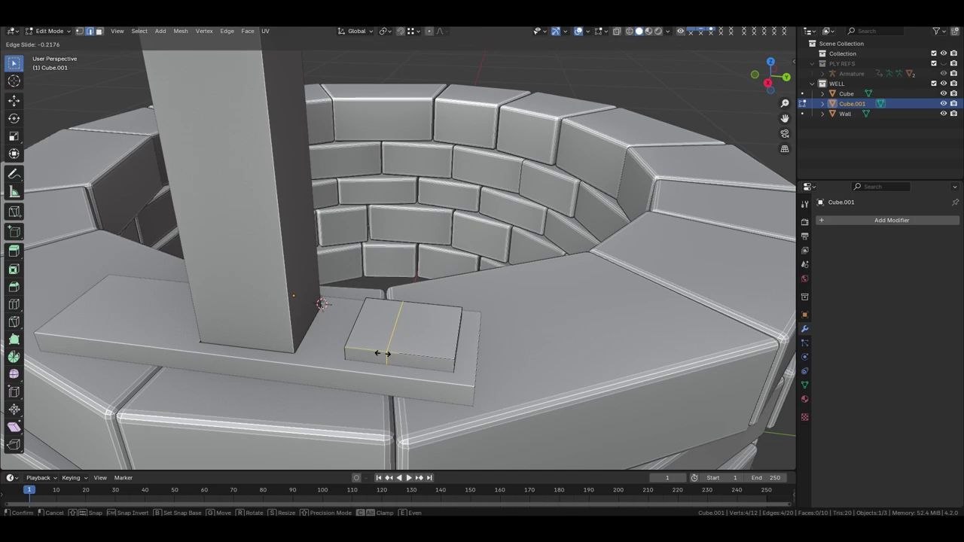
{"action": "left_click", "coordinate": [383, 353]}
{"action": "key", "text": "KP_3"}
{"action": "key", "text": "g"}
{"action": "key", "text": "z"}
{"action": "key", "text": "r"}
{"action": "left_click", "coordinate": [449, 384]}
{"action": "middle_click_drag", "start_coordinate": [449, 384], "coordinate": [452, 407]}
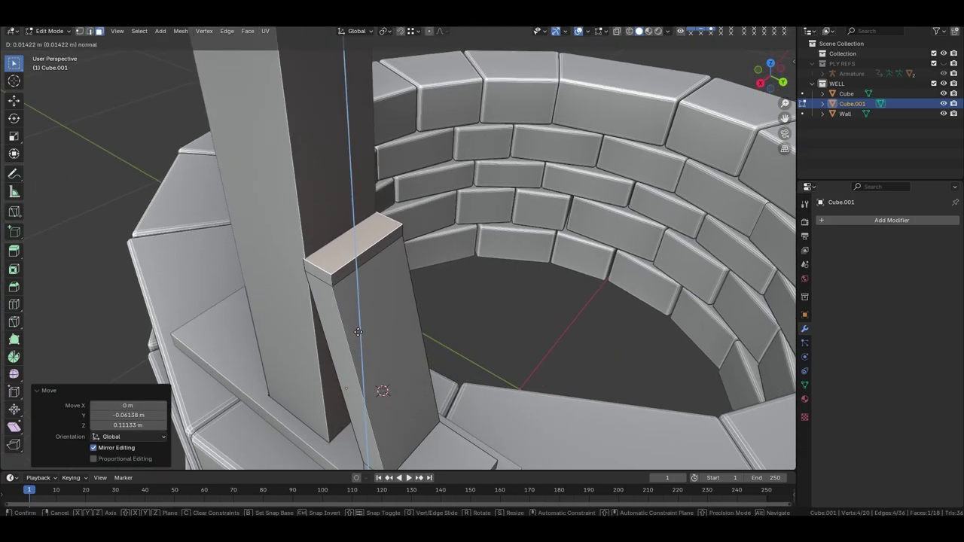
Narrow the brace on X and move its top face along Y against the post
{"action": "key", "text": "shift+s"}
{"action": "key", "text": "s"}
{"action": "key", "text": "x"}
{"action": "left_click", "coordinate": [349, 345]}
{"action": "middle_click_drag", "start_coordinate": [349, 344], "coordinate": [407, 354]}
{"action": "left_click", "coordinate": [399, 199]}
{"action": "key", "text": "g"}
{"action": "key", "text": "y"}
{"action": "left_click", "coordinate": [438, 383]}
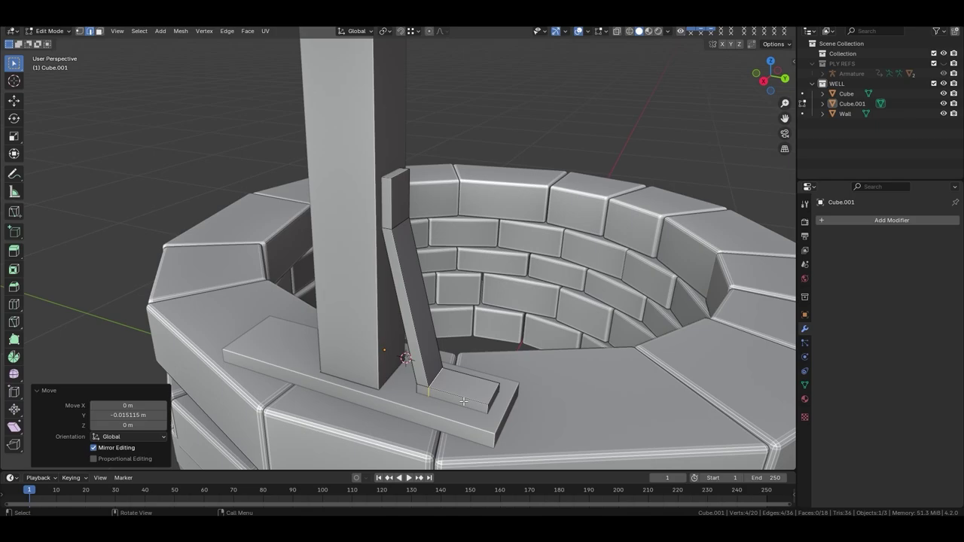
Return to object mode and apply the brace's transforms
{"action": "middle_click_drag", "start_coordinate": [440, 384], "coordinate": [442, 311]}
{"action": "key", "text": "ctrl+Tab"}
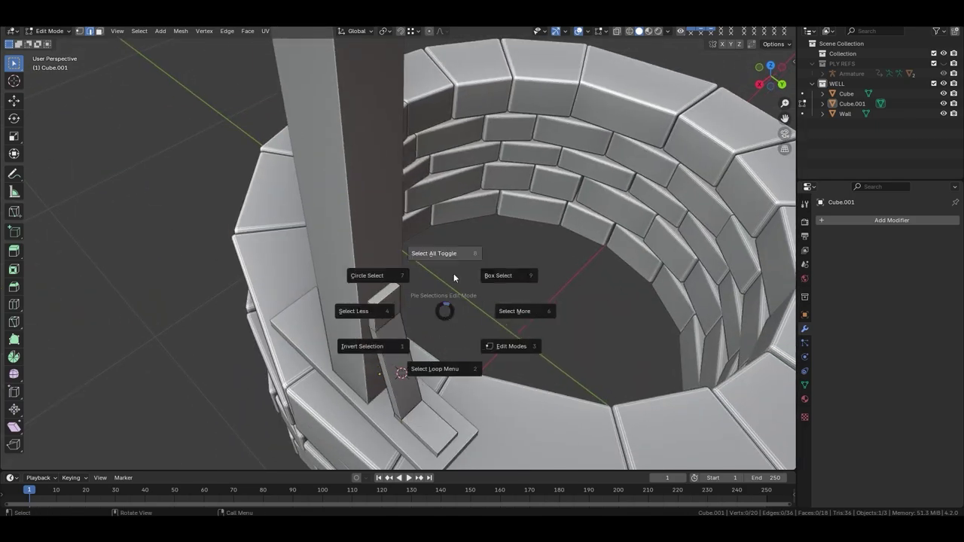
{"action": "left_click", "coordinate": [462, 358]}
{"action": "middle_click_drag", "start_coordinate": [462, 358], "coordinate": [374, 275]}
{"action": "key", "text": "ctrl+a"}
{"action": "left_click", "coordinate": [476, 266]}
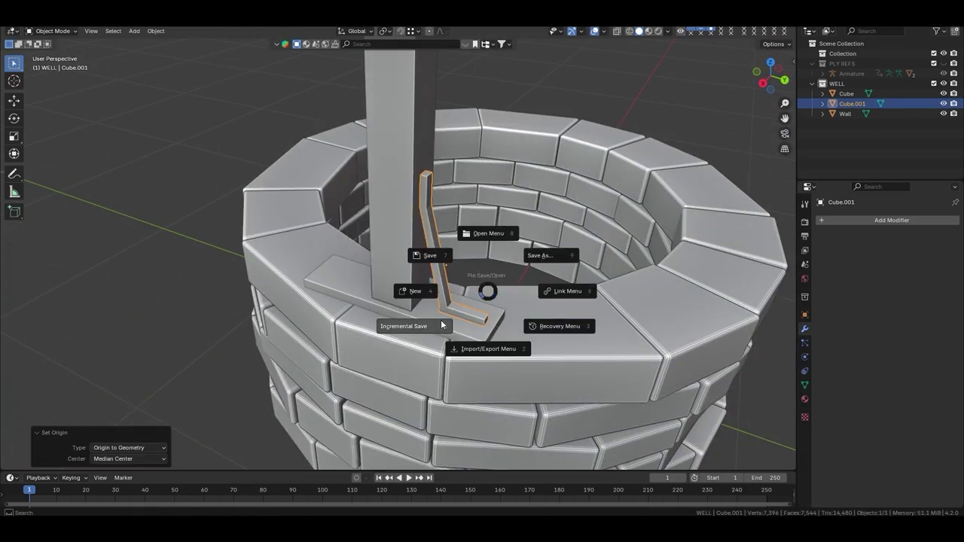
Add a Mirror modifier on Y to the bracket, using the post Cube as mirror object
{"action": "key", "text": "shift+s"}
{"action": "left_click", "coordinate": [449, 349]}
{"action": "middle_click_drag", "start_coordinate": [449, 348], "coordinate": [494, 268]}
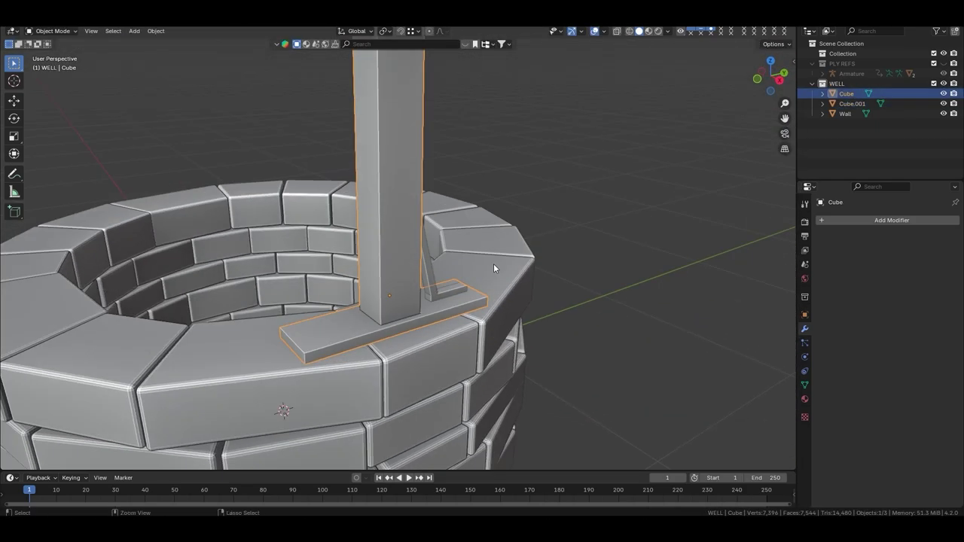
{"action": "left_click", "coordinate": [852, 103]}
{"action": "left_click", "coordinate": [940, 220]}
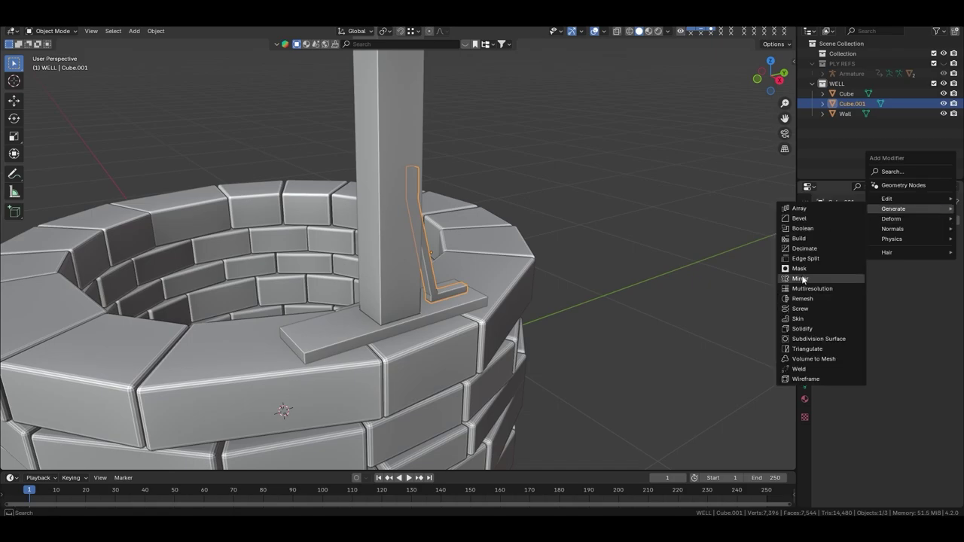
{"action": "left_click", "coordinate": [800, 279]}
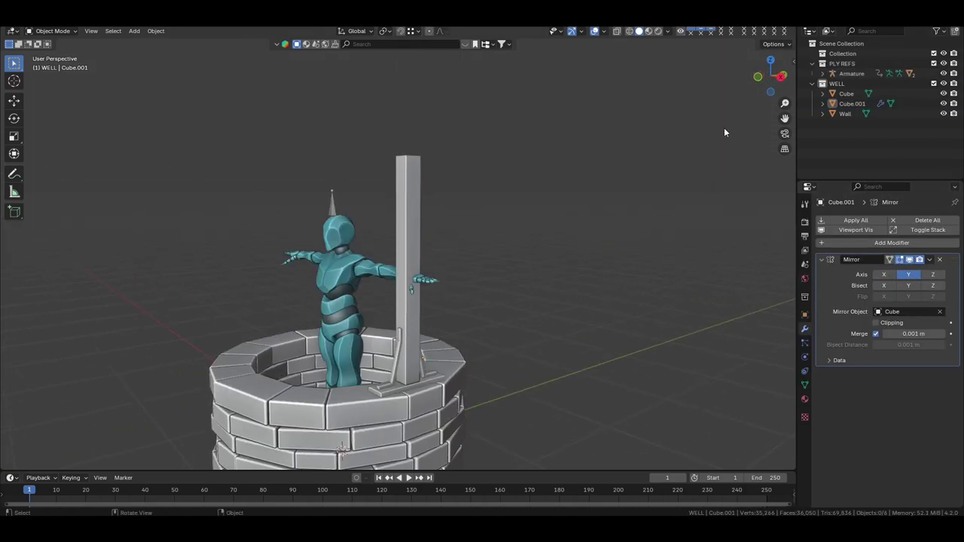
Extrude the post's top face 0.1 m upward
{"action": "left_click", "coordinate": [408, 226]}
{"action": "key", "text": "Tab"}
{"action": "key", "text": "KP_1"}
{"action": "left_click", "coordinate": [391, 183]}
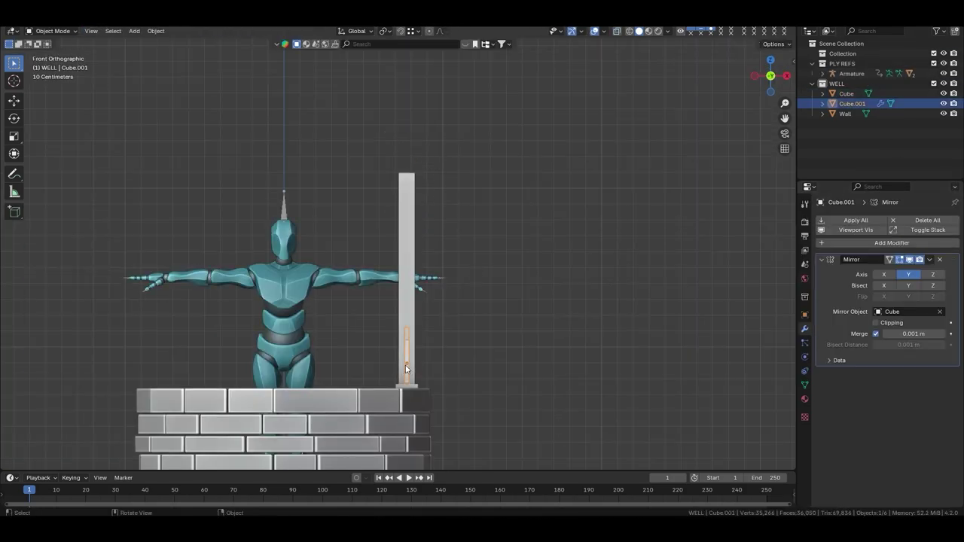
{"action": "middle_click_drag", "start_coordinate": [390, 183], "coordinate": [419, 188]}
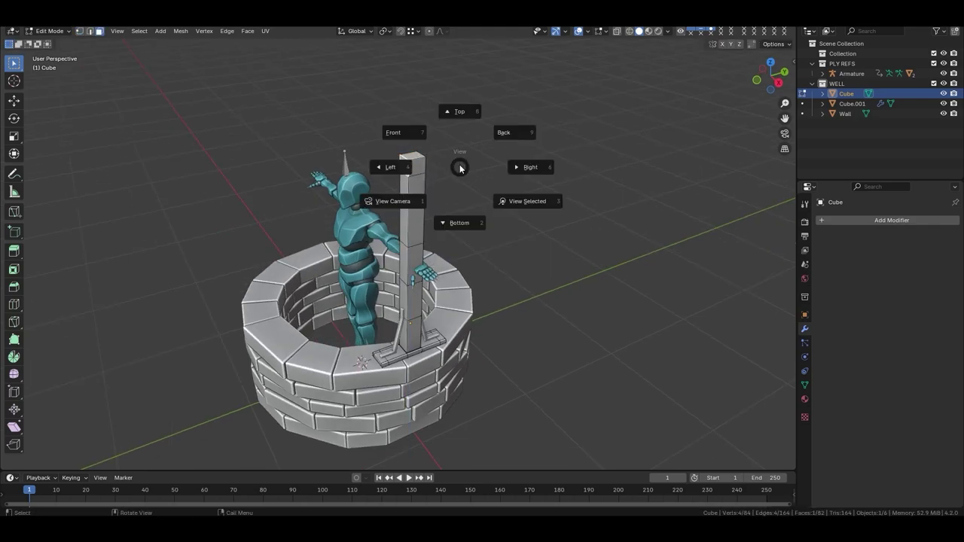
Extrude the post top into a sideways beam arm, mirror it across, and weld the halves
{"action": "left_click", "coordinate": [530, 167]}
{"action": "key", "text": "e"}
{"action": "middle_click_drag", "start_coordinate": [367, 231], "coordinate": [424, 216]}
{"action": "key", "text": "grave"}
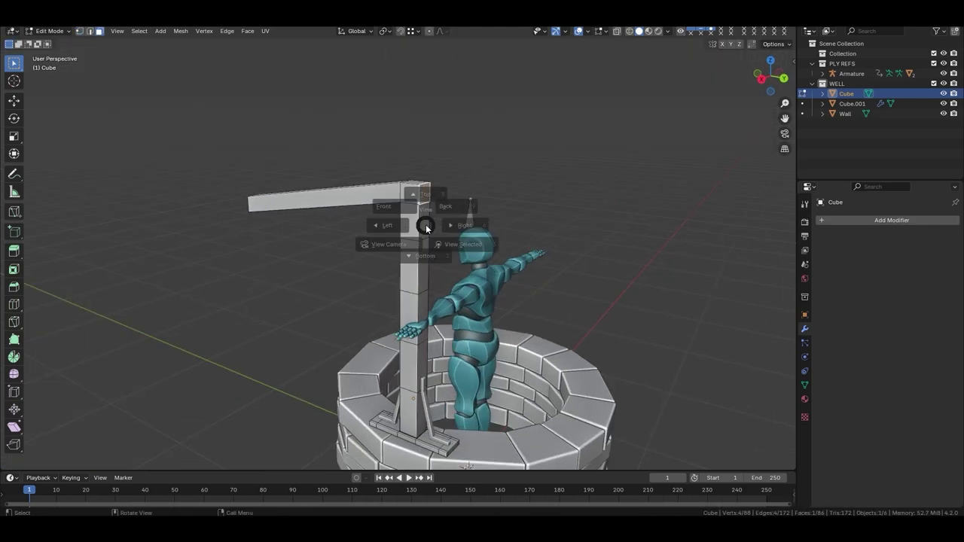
{"action": "left_click", "coordinate": [489, 215]}
{"action": "scroll", "coordinate": [424, 216], "scroll_direction": "up", "scroll_amount": 2}
{"action": "key", "text": "shift+d"}
{"action": "left_click", "coordinate": [576, 254]}
{"action": "left_click", "coordinate": [180, 31]}
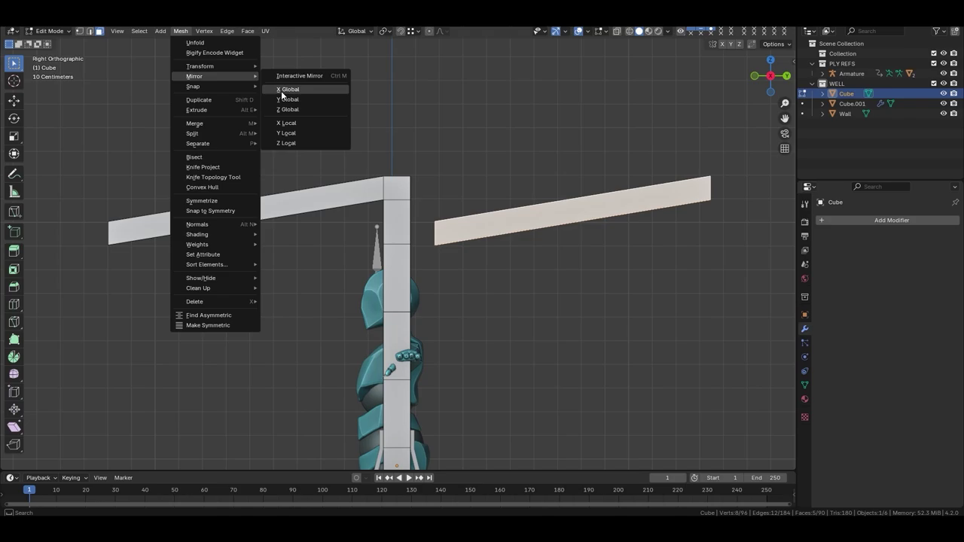
{"action": "left_click", "coordinate": [316, 123]}
{"action": "middle_click_drag", "start_coordinate": [316, 123], "coordinate": [422, 258]}
{"action": "key", "text": "ctrl+Tab"}
Duplicate the lower bracket and rotate the copy on X into a diagonal brace
{"action": "left_click", "coordinate": [422, 258]}
{"action": "left_click", "coordinate": [361, 328]}
{"action": "key", "text": "shift+d"}
{"action": "key", "text": "z"}
{"action": "key", "text": "r"}
{"action": "key", "text": "x"}
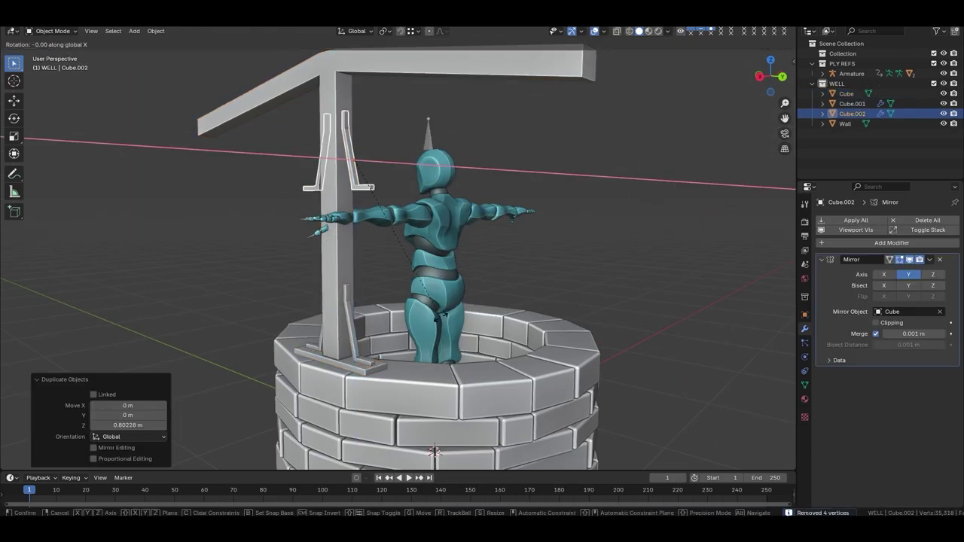
{"action": "key", "text": "Return"}
{"action": "key", "text": "KP_3"}
{"action": "scroll", "coordinate": [424, 233], "scroll_direction": "up", "scroll_amount": 4}
Move the brace's top edge along Y so it meets the crossbeam, then select the post and beam
{"action": "key", "text": "Tab"}
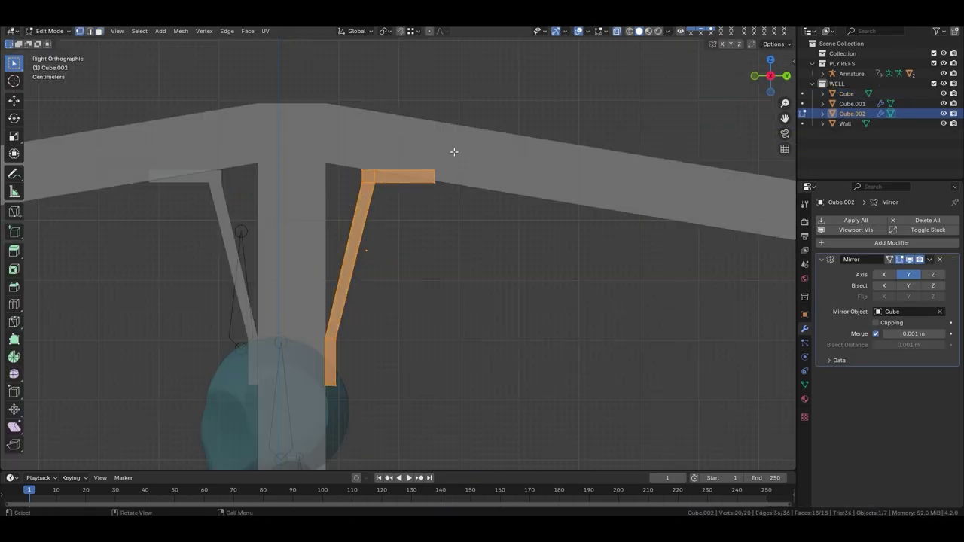
{"action": "left_click", "coordinate": [445, 154]}
{"action": "key", "text": "g"}
{"action": "scroll", "coordinate": [440, 220], "scroll_direction": "up", "scroll_amount": 3}
{"action": "key", "text": "z"}
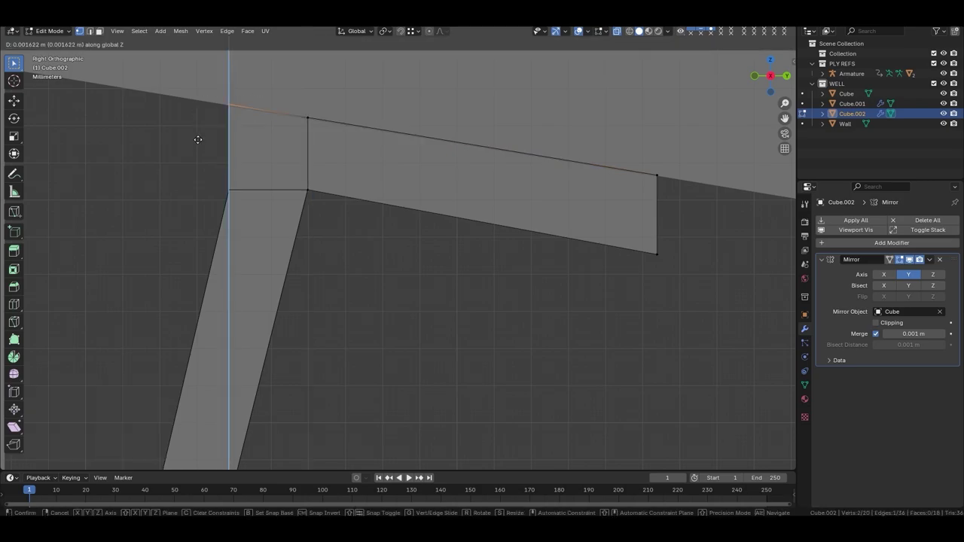
{"action": "key", "text": "Escape"}
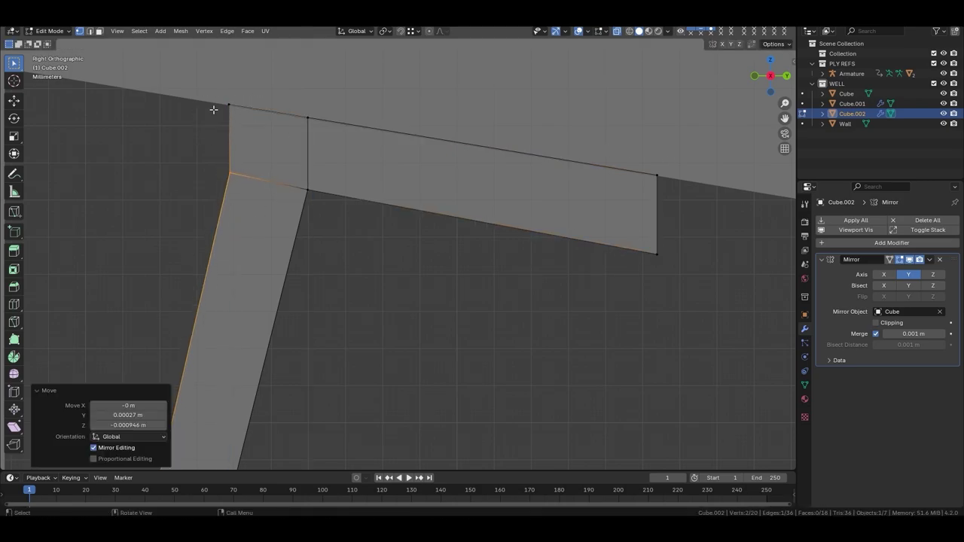
{"action": "scroll", "coordinate": [278, 141], "scroll_direction": "down", "scroll_amount": 3}
{"action": "scroll", "coordinate": [381, 354], "scroll_direction": "up", "scroll_amount": 3}
{"action": "key", "text": "g"}
{"action": "key", "text": "y"}
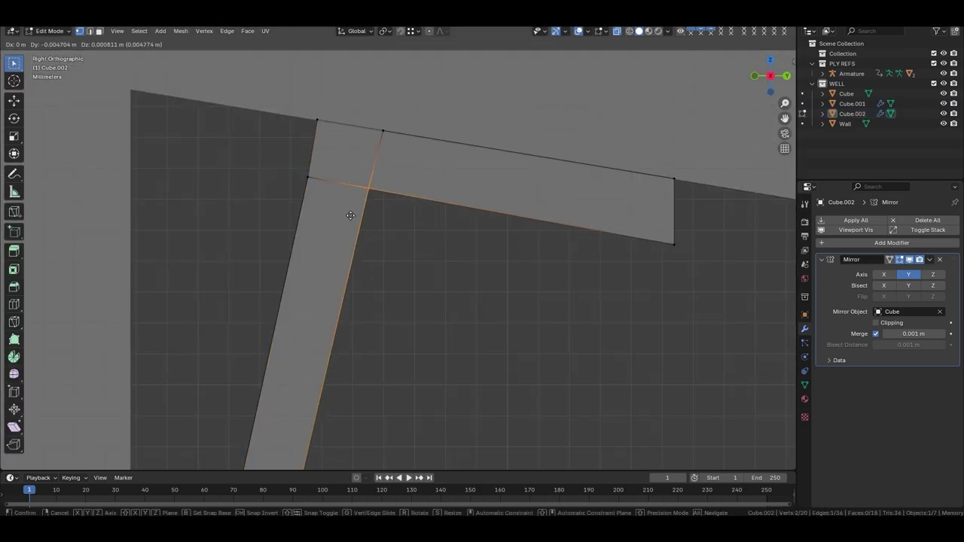
{"action": "left_click", "coordinate": [351, 216]}
{"action": "key", "text": "Tab"}
{"action": "middle_click_drag", "start_coordinate": [350, 216], "coordinate": [342, 356]}
{"action": "scroll", "coordinate": [342, 355], "scroll_direction": "down", "scroll_amount": 3}
{"action": "left_click", "coordinate": [364, 281]}
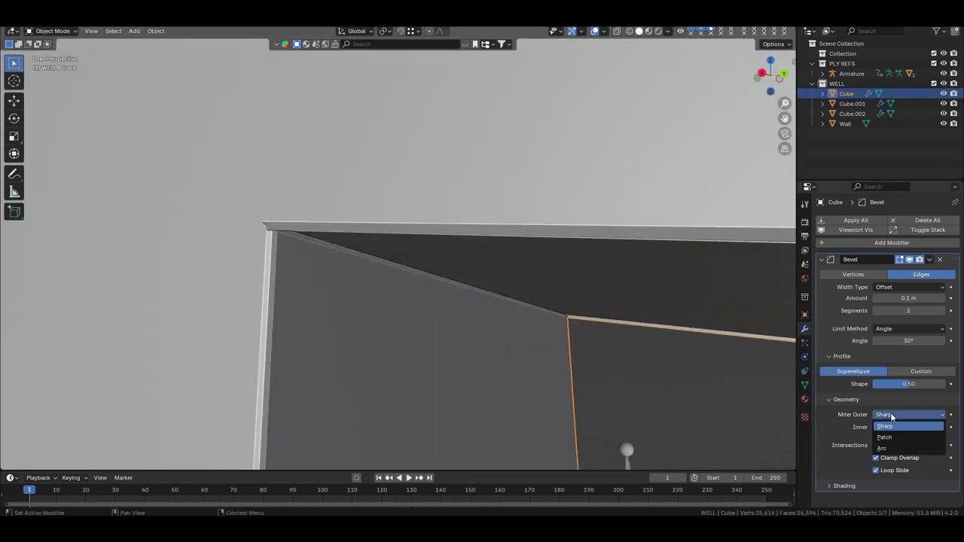
Set the bevel's outer miter to Arc and apply the mirror modifiers on the brackets
{"action": "left_click", "coordinate": [896, 411]}
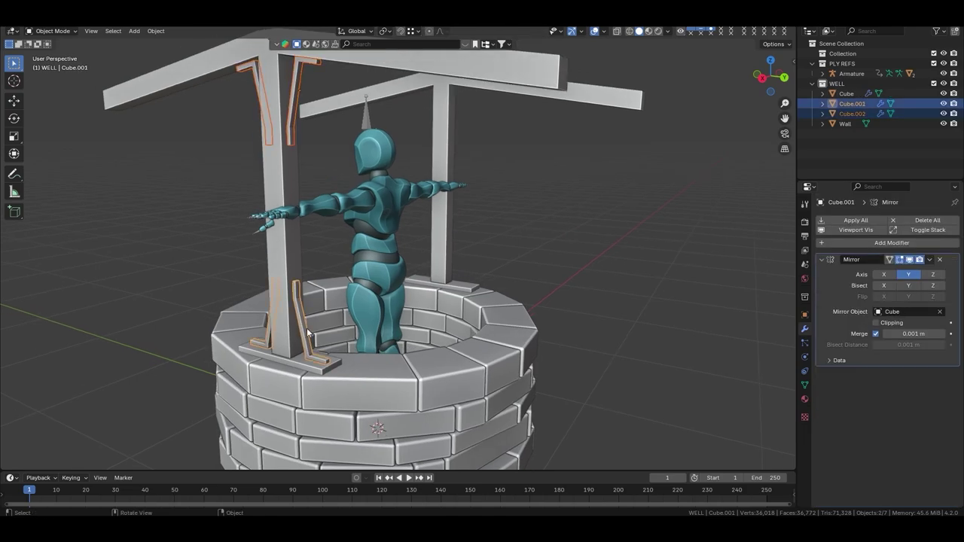
{"action": "key", "text": "ctrl+a"}
{"action": "left_click", "coordinate": [326, 216]}
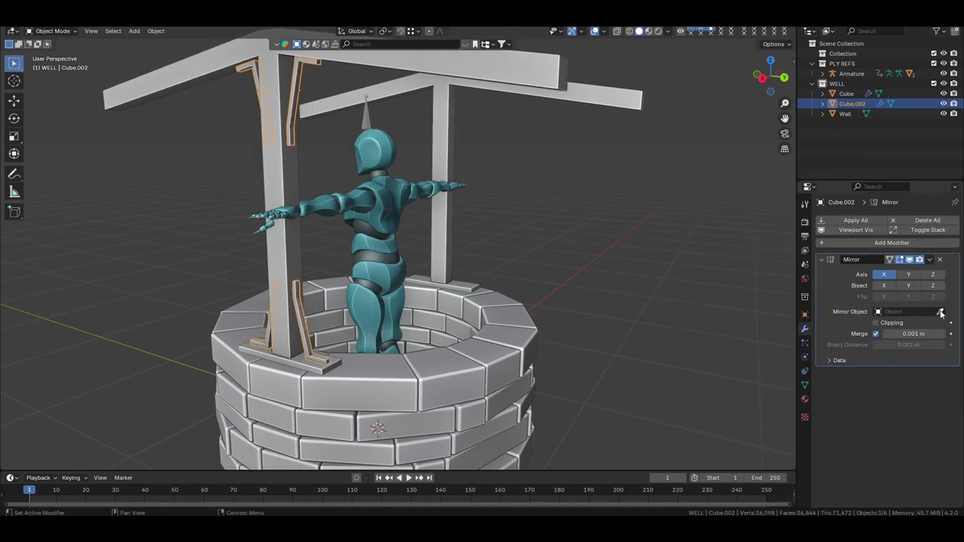
{"action": "key", "text": "grave"}
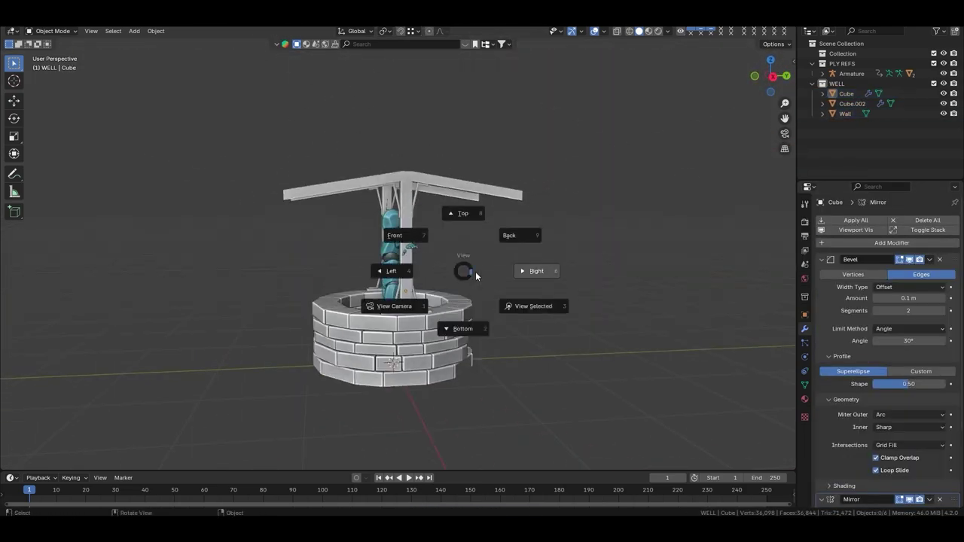
{"action": "left_click", "coordinate": [528, 269]}
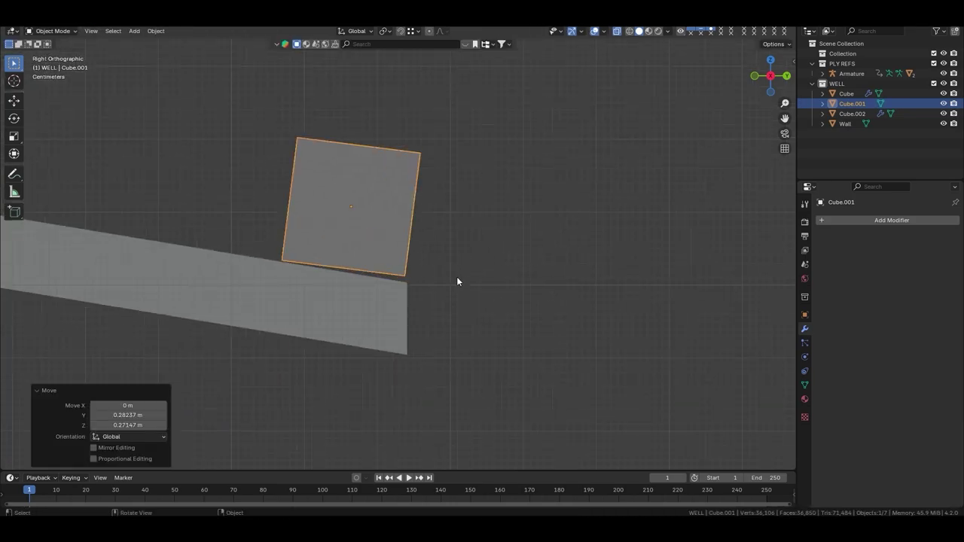
Move the new block into a slat and lift it onto the roof beams
{"action": "key", "text": "g"}
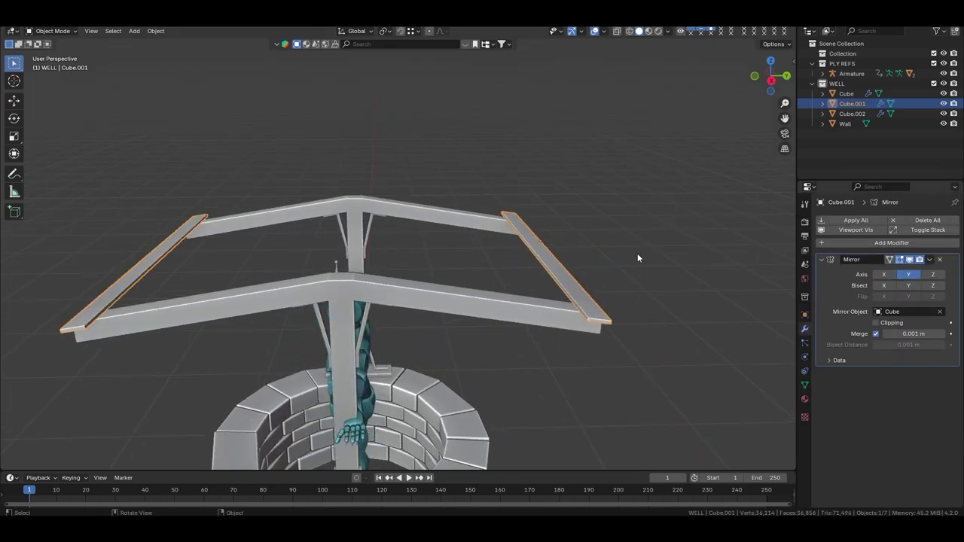
{"action": "key", "text": "grave"}
{"action": "key", "text": "Tab"}
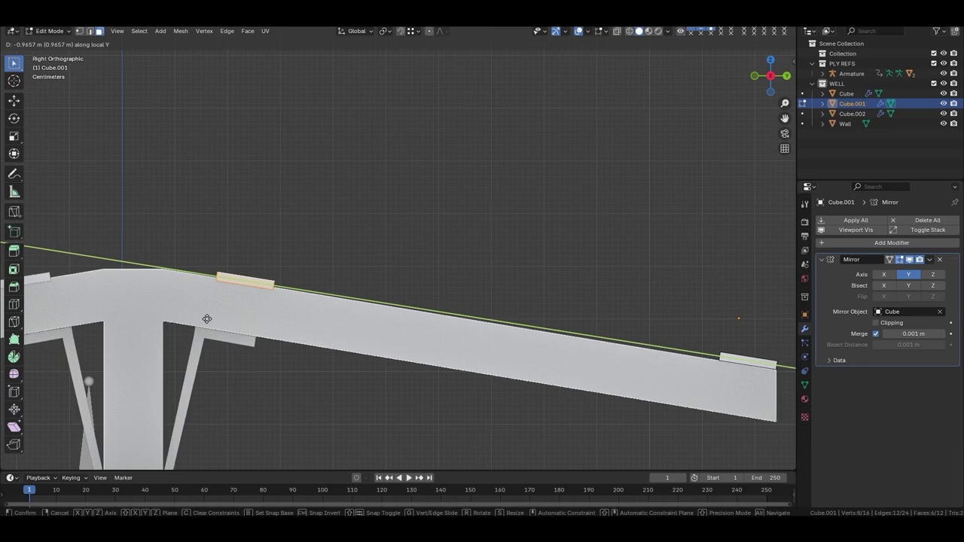
{"action": "left_click", "coordinate": [161, 308]}
{"action": "mouse_move", "coordinate": [434, 342]}
{"action": "middle_mouse_down"}
{"action": "mouse_move", "coordinate": [406, 368]}
{"action": "mouse_move", "coordinate": [462, 369]}
{"action": "middle_mouse_up"}
{"action": "key", "text": "Escape"}
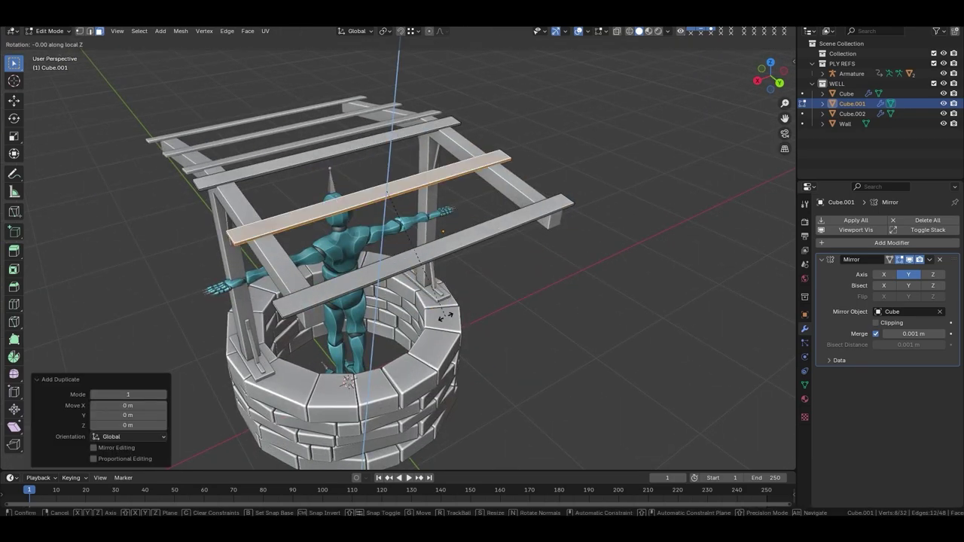
{"action": "key", "text": "Escape"}
{"action": "key", "text": "KP_3"}
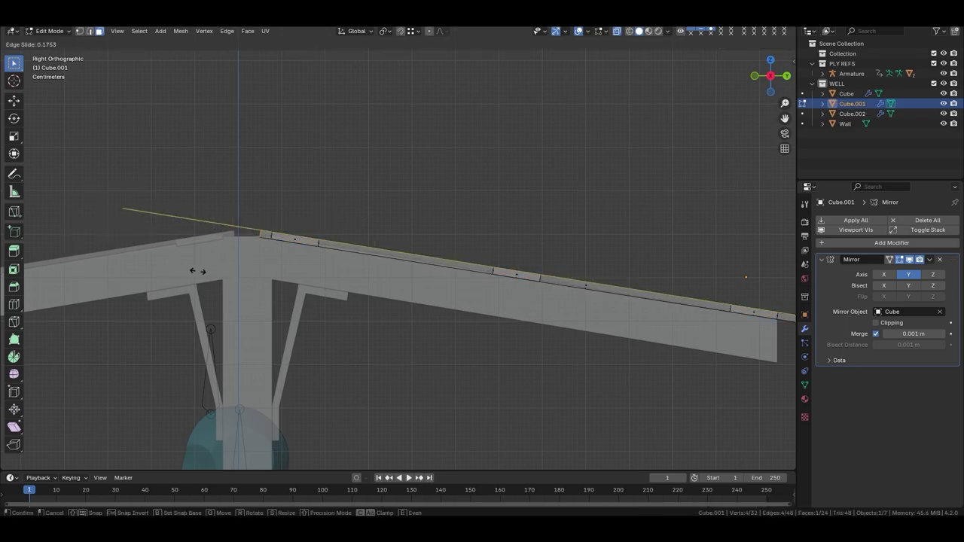
{"action": "left_click", "coordinate": [272, 264]}
In Top view, duplicate the slat and slide the copy along X, then turn off X-ray
{"action": "key", "text": "KP_7"}
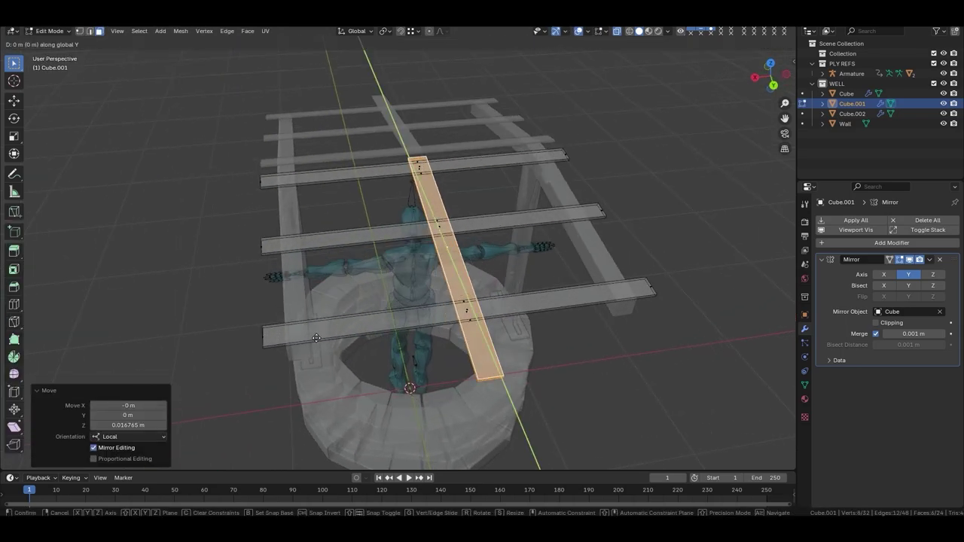
{"action": "key", "text": "shift+d"}
{"action": "key", "text": "x"}
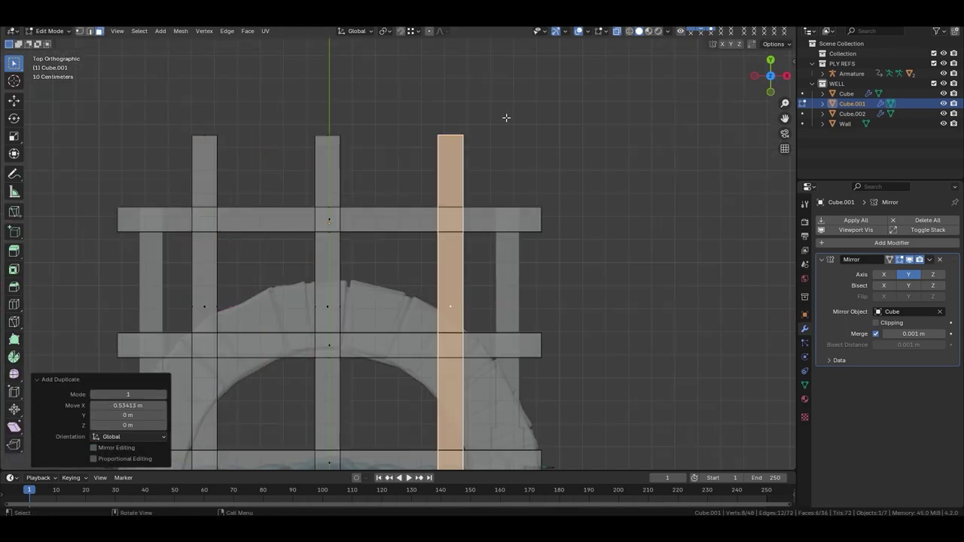
{"action": "left_click", "coordinate": [492, 279]}
{"action": "mouse_move", "coordinate": [492, 278]}
{"action": "middle_mouse_down"}
{"action": "mouse_move", "coordinate": [477, 238]}
{"action": "mouse_move", "coordinate": [765, 233]}
{"action": "middle_mouse_up"}
{"action": "key", "text": "Tab"}
{"action": "scroll", "coordinate": [478, 226], "scroll_direction": "down", "scroll_amount": 2}
{"action": "key", "text": "alt+z"}
Add a plane, raise it above the slats, and stretch it along X over the roof
{"action": "key", "text": "shift+a"}
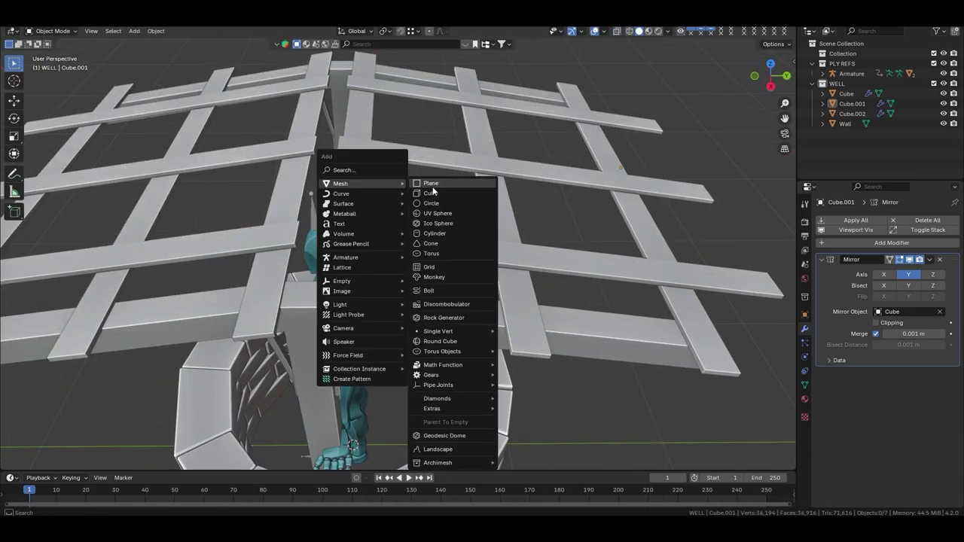
{"action": "left_click", "coordinate": [445, 186]}
{"action": "key", "text": "g"}
{"action": "key", "text": "z"}
{"action": "left_click", "coordinate": [415, 181]}
{"action": "middle_click_drag", "start_coordinate": [415, 182], "coordinate": [503, 286]}
{"action": "key", "text": "Tab"}
{"action": "key", "text": "s"}
{"action": "key", "text": "x"}
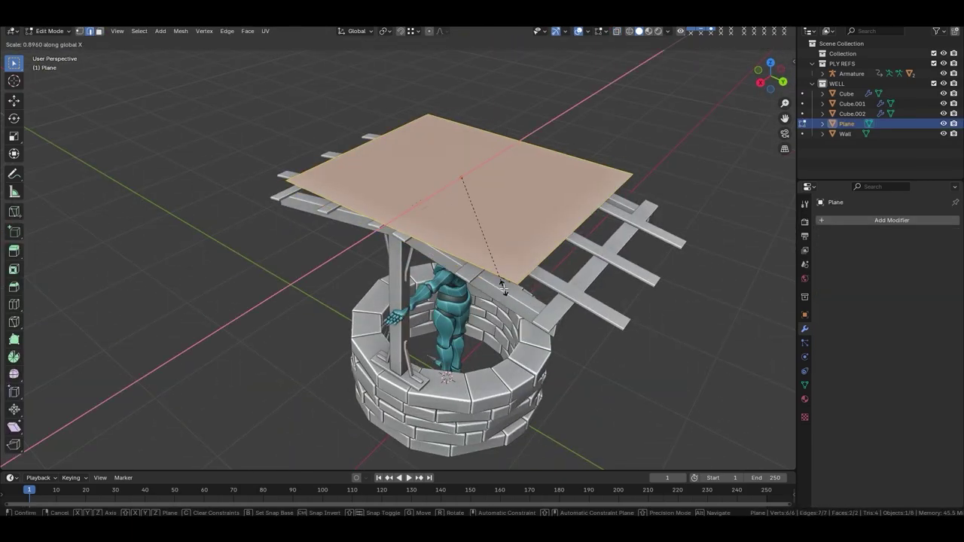
Give the roof panel a Y-axis Mirror and a 0.01 m Solidify modifier
{"action": "left_click", "coordinate": [860, 220]}
{"action": "left_click", "coordinate": [753, 324]}
{"action": "left_click", "coordinate": [909, 274]}
{"action": "key", "text": "KP_3"}
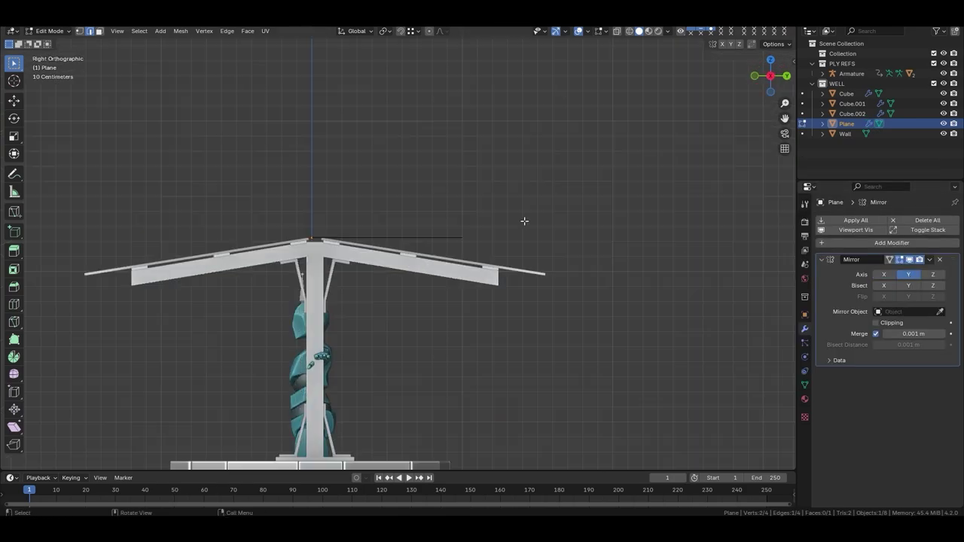
{"action": "scroll", "coordinate": [523, 218], "scroll_direction": "up", "scroll_amount": 5}
{"action": "key", "text": "g"}
{"action": "left_click", "coordinate": [678, 385]}
{"action": "left_click", "coordinate": [892, 243]}
{"action": "left_click", "coordinate": [907, 236]}
{"action": "scroll", "coordinate": [407, 249], "scroll_direction": "up", "scroll_amount": 3}
Extrude the panel's edge and raise it vertically to follow the roof slope
{"action": "key", "text": "e"}
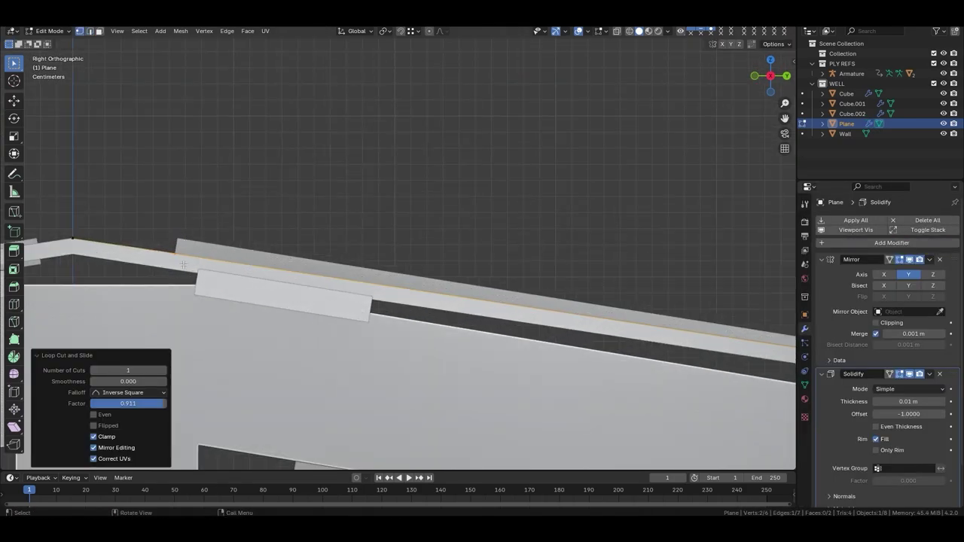
{"action": "key", "text": "g"}
{"action": "key", "text": "z"}
{"action": "key", "text": "g"}
{"action": "key", "text": "z"}
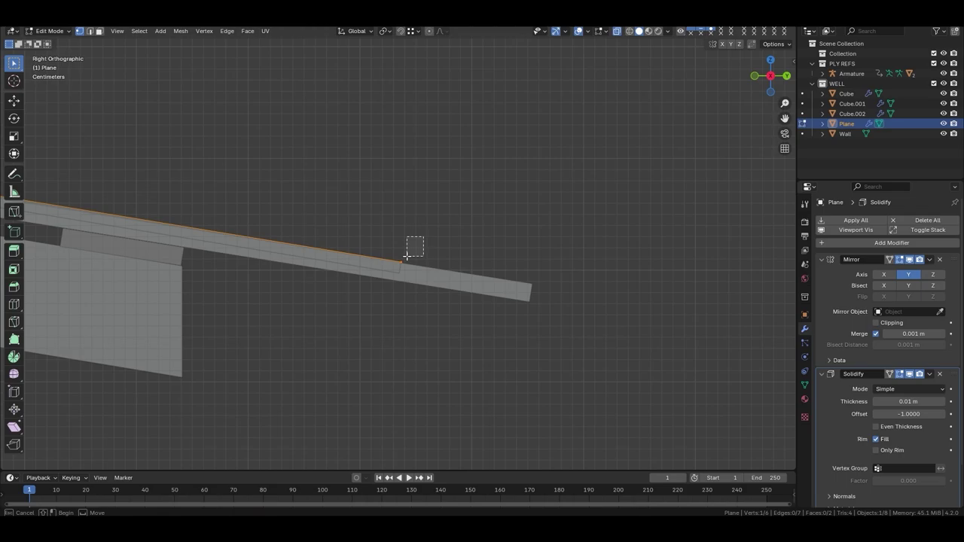
{"action": "left_click", "coordinate": [414, 244]}
{"action": "mouse_move", "coordinate": [146, 218]}
{"action": "middle_mouse_down", "text": "shift"}
{"action": "mouse_move", "coordinate": [256, 230]}
{"action": "mouse_move", "coordinate": [398, 176]}
{"action": "mouse_move", "coordinate": [476, 225]}
{"action": "mouse_move", "coordinate": [362, 231]}
{"action": "middle_mouse_up", "text": "shift"}
Return to Object Mode, select the post and beam, and enter its Edit Mode
{"action": "key", "text": "Tab"}
{"action": "scroll", "coordinate": [256, 230], "scroll_direction": "down", "scroll_amount": 5}
{"action": "scroll", "coordinate": [398, 177], "scroll_direction": "up", "scroll_amount": 5}
{"action": "scroll", "coordinate": [363, 231], "scroll_direction": "down", "scroll_amount": 5}
{"action": "left_click", "coordinate": [363, 230]}
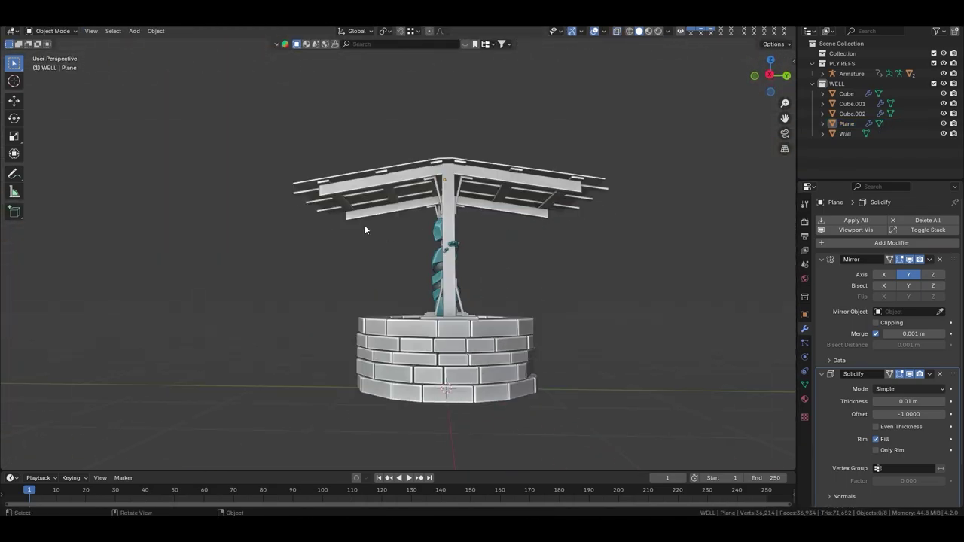
{"action": "left_click", "coordinate": [456, 231]}
{"action": "scroll", "coordinate": [457, 230], "scroll_direction": "up", "scroll_amount": 2}
{"action": "key", "text": "Tab"}
{"action": "scroll", "coordinate": [345, 173], "scroll_direction": "up", "scroll_amount": 5}
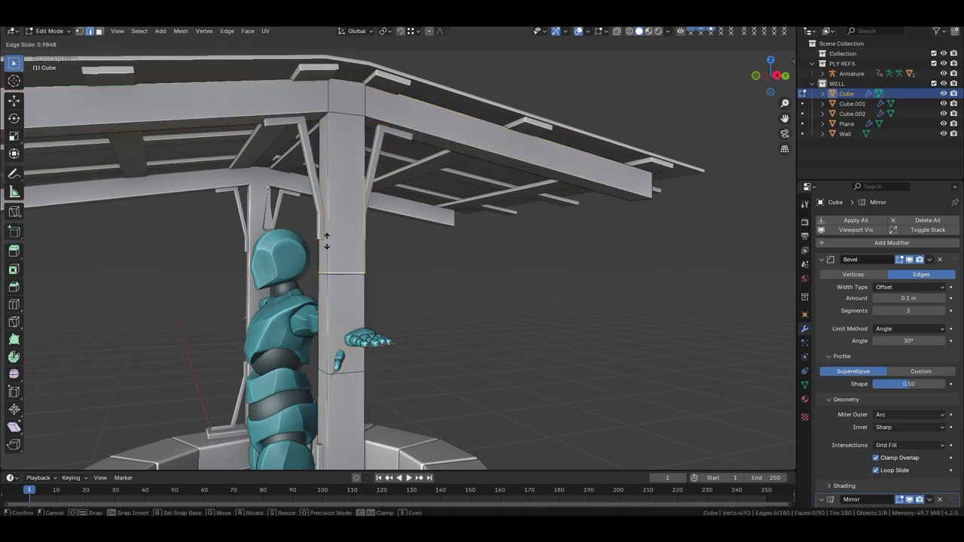
Inset a side face on the post and round it into a circle for the crank hole
{"action": "middle_click_drag", "start_coordinate": [369, 258], "coordinate": [349, 260]}
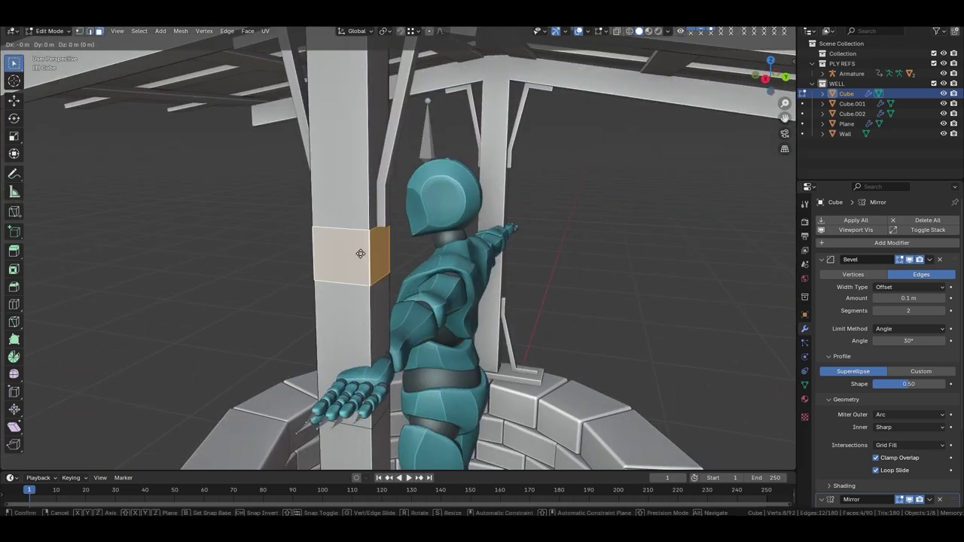
{"action": "key", "text": "Escape"}
{"action": "key", "text": "KP_Decimal"}
{"action": "key", "text": "KP_3"}
{"action": "key", "text": "i"}
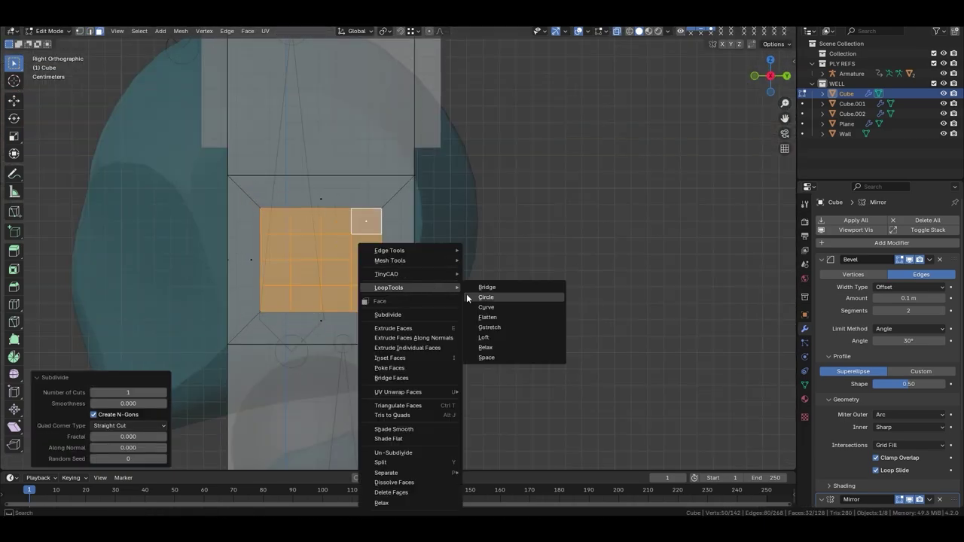
{"action": "left_click", "coordinate": [485, 297]}
Undo an oversized bevel on the hole, turn off X-ray, and return to Object Mode
{"action": "middle_click_drag", "start_coordinate": [468, 298], "coordinate": [534, 306]}
{"action": "key", "text": "ctrl+b"}
{"action": "left_click", "coordinate": [668, 308]}
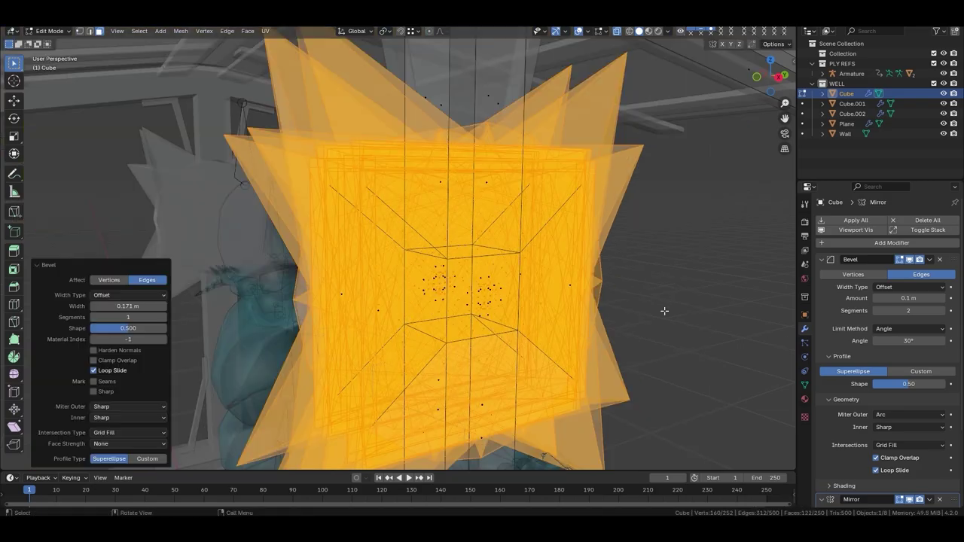
{"action": "key", "text": "ctrl+z"}
{"action": "key", "text": "alt+z"}
{"action": "key", "text": "Tab"}
{"action": "scroll", "coordinate": [470, 300], "scroll_direction": "down", "scroll_amount": 10}
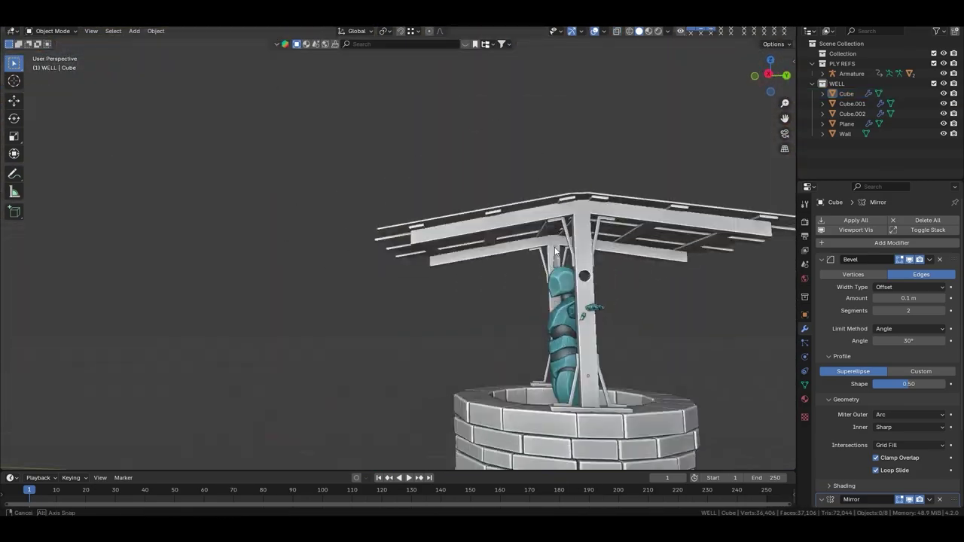
{"action": "middle_click_drag", "start_coordinate": [470, 300], "coordinate": [311, 280]}
Add a cube above the well and edit its mesh from the top with X-ray on
{"action": "key", "text": "shift+a"}
{"action": "left_click", "coordinate": [385, 257]}
{"action": "key", "text": "g"}
{"action": "left_click", "coordinate": [355, 226]}
{"action": "key", "text": "Tab"}
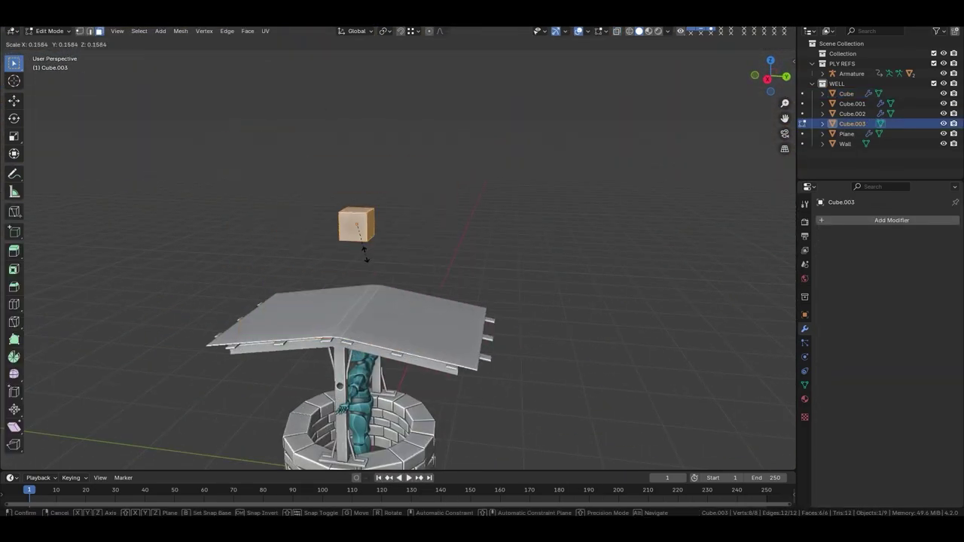
{"action": "key", "text": "KP_Decimal"}
{"action": "key", "text": "KP_7"}
{"action": "key", "text": "alt+z"}
{"action": "key", "text": "alt+z"}
{"action": "middle_click_drag", "start_coordinate": [494, 269], "coordinate": [407, 152]}
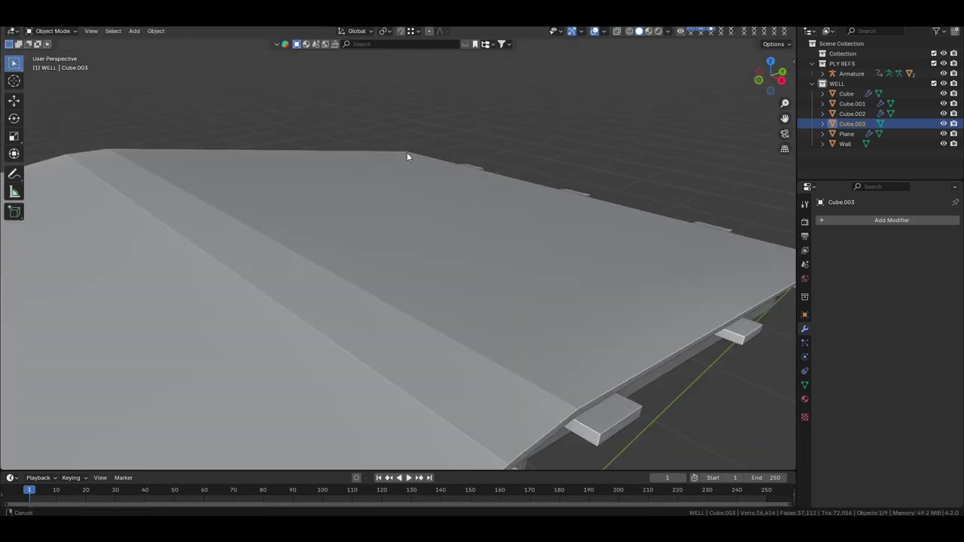
{"action": "scroll", "coordinate": [448, 230], "scroll_direction": "down", "scroll_amount": 4}
In Local view, raise the cube's top faces to bend it into a curved tile
{"action": "key", "text": "KP_Divide"}
{"action": "left_click", "coordinate": [407, 298]}
{"action": "middle_click_drag", "start_coordinate": [407, 298], "coordinate": [447, 223]}
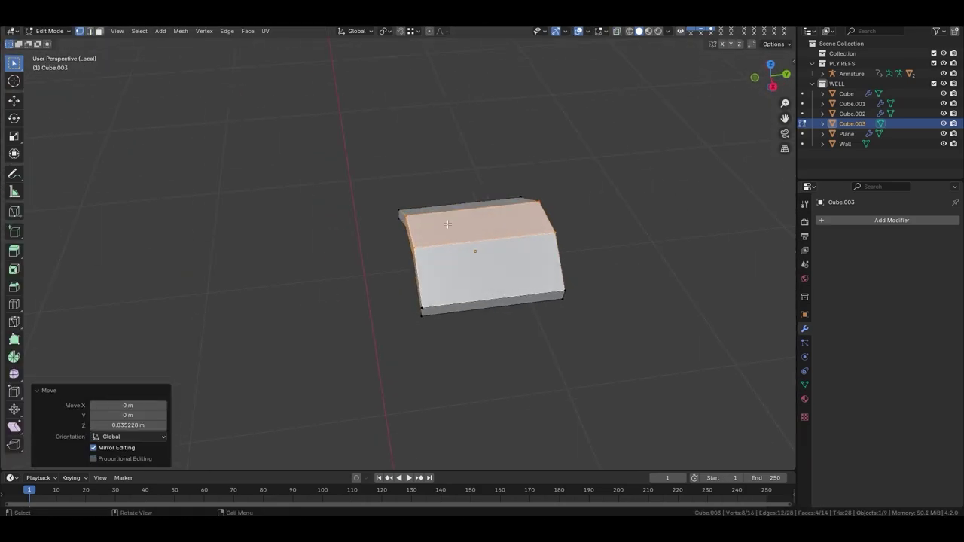
{"action": "left_click", "coordinate": [430, 290]}
{"action": "middle_click_drag", "start_coordinate": [430, 290], "coordinate": [482, 226]}
{"action": "key", "text": "KP_7"}
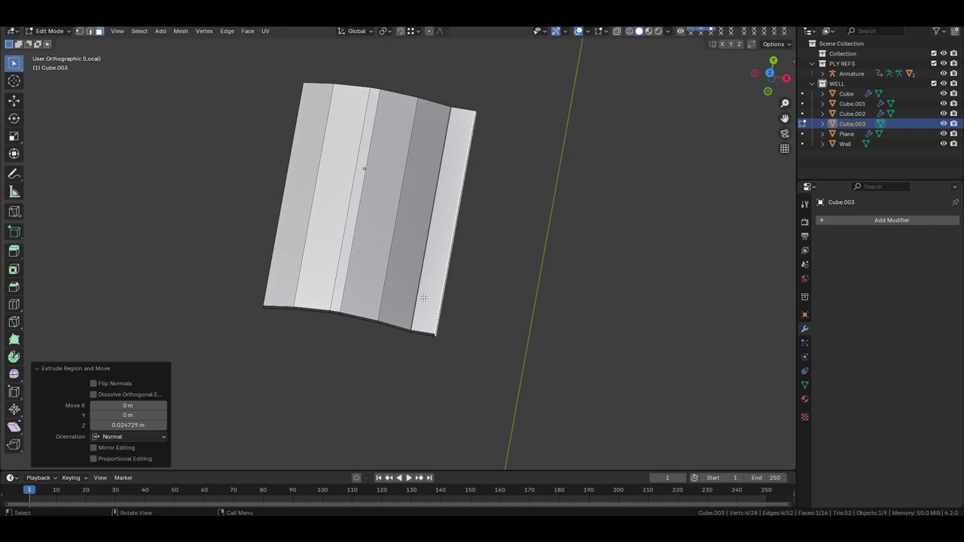
{"action": "key", "text": "KP_3"}
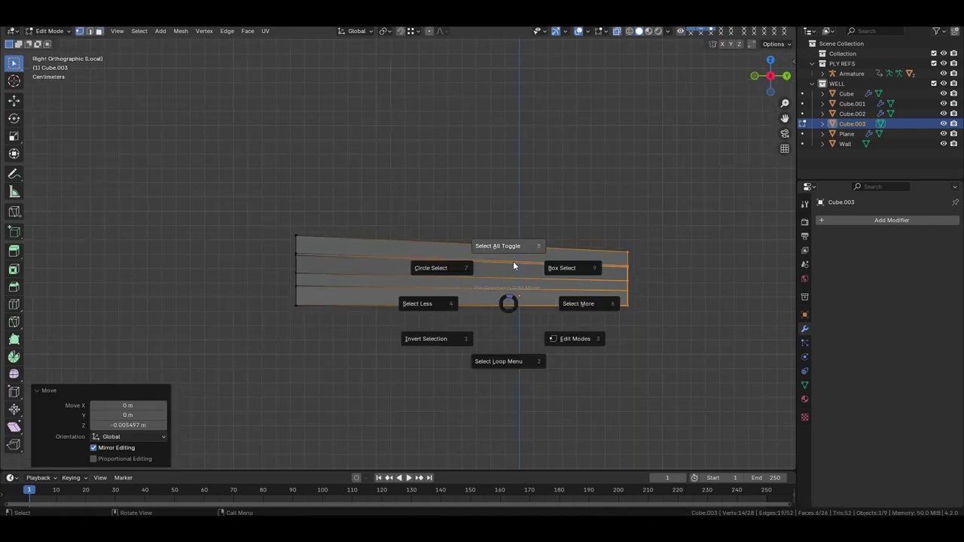
Duplicate part of the tile geometry, move it into place, and exit Local view
{"action": "key", "text": "shift+d"}
{"action": "mouse_move", "coordinate": [370, 318]}
{"action": "middle_mouse_down"}
{"action": "mouse_move", "coordinate": [327, 331]}
{"action": "mouse_move", "coordinate": [462, 293]}
{"action": "mouse_move", "coordinate": [583, 343]}
{"action": "middle_mouse_up"}
{"action": "key", "text": "KP_3"}
{"action": "key", "text": "g"}
{"action": "left_click", "coordinate": [473, 293]}
{"action": "key", "text": "Tab"}
{"action": "key", "text": "KP_Divide"}
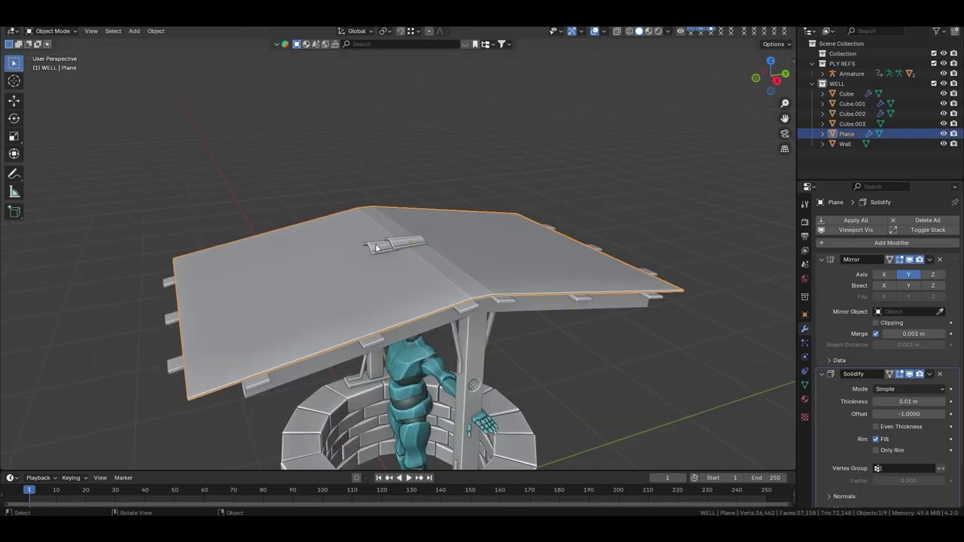
{"action": "key", "text": "KP_3"}
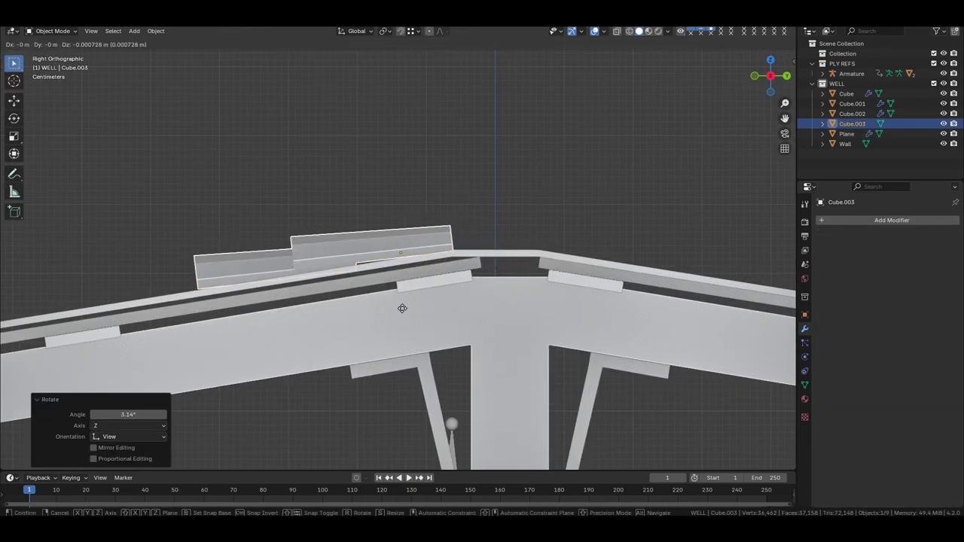
Repeat the curved tile in a row of 10 with an Array modifier
{"action": "left_click", "coordinate": [402, 308]}
{"action": "middle_click_drag", "start_coordinate": [403, 308], "coordinate": [467, 267]}
{"action": "left_click", "coordinate": [881, 225]}
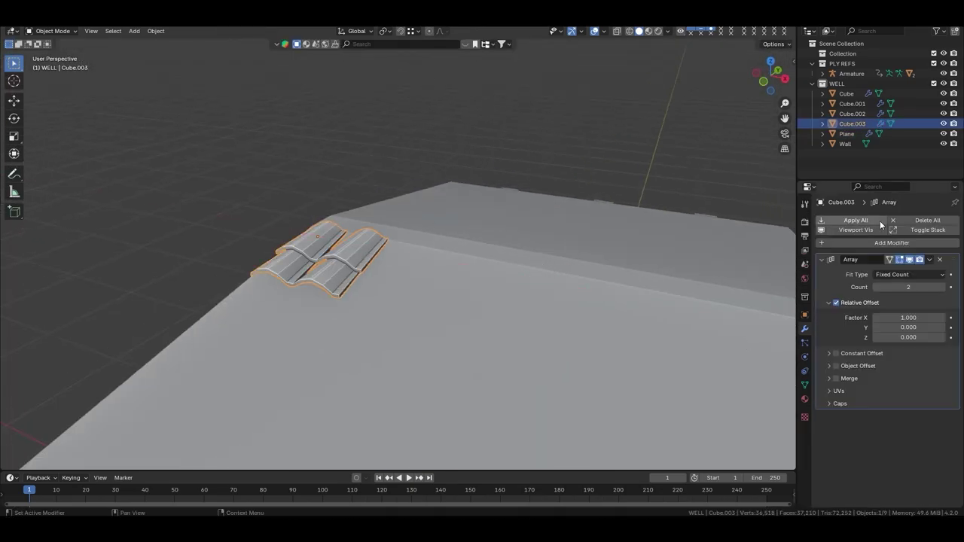
{"action": "left_click", "coordinate": [943, 288]}
{"action": "left_click", "coordinate": [942, 287]}
{"action": "key", "text": "KP_7"}
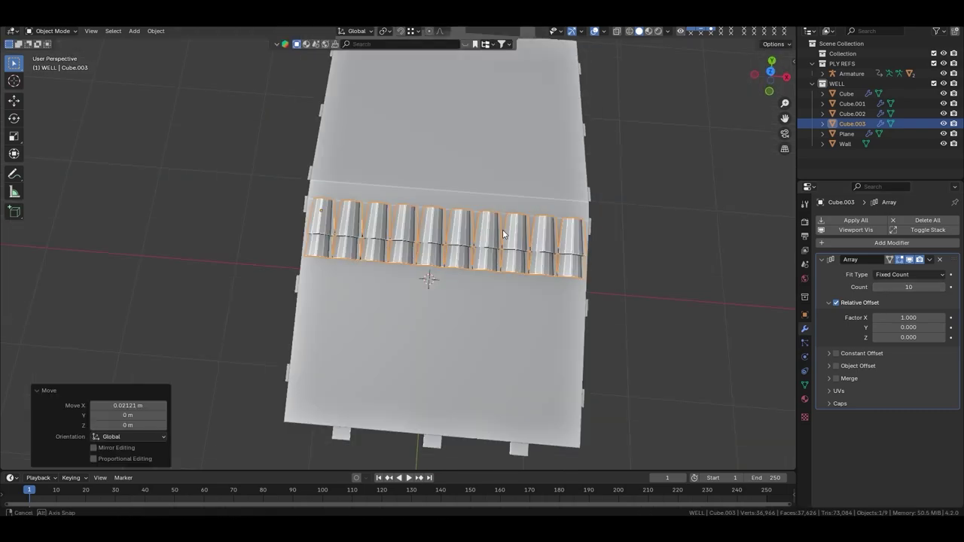
{"action": "middle_click_drag", "start_coordinate": [505, 232], "coordinate": [527, 264]}
Add a second Array (Count 4, offset Y -0.98, Z -0.21) to stack tile rows down the slope
{"action": "left_click", "coordinate": [892, 243]}
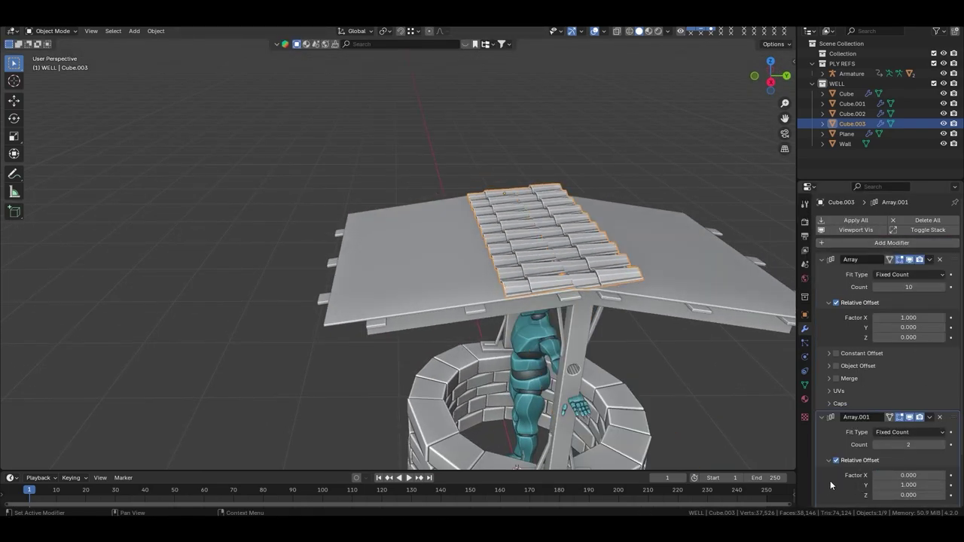
{"action": "key", "text": "Return"}
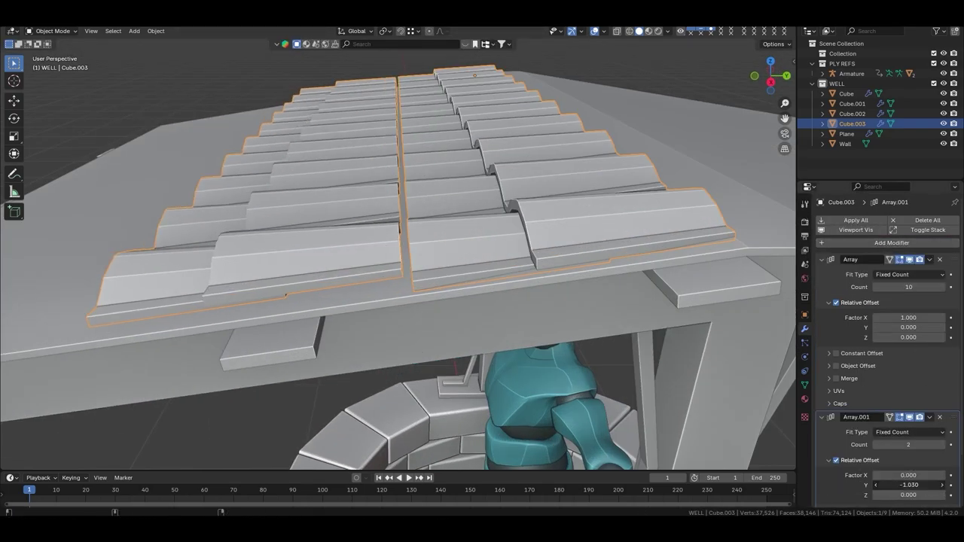
{"action": "middle_click_drag", "start_coordinate": [654, 359], "coordinate": [528, 301]}
{"action": "scroll", "coordinate": [528, 301], "scroll_direction": "down", "scroll_amount": 5}
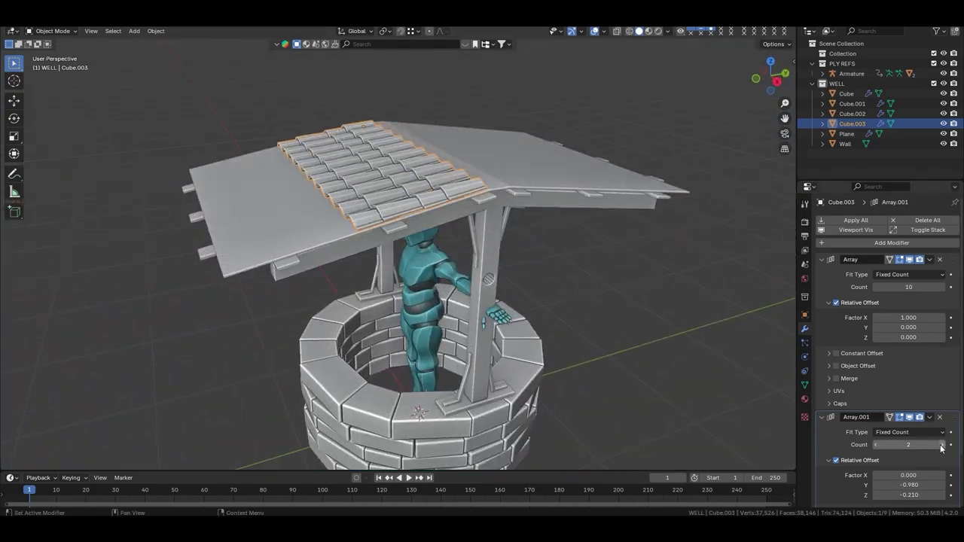
{"action": "left_click", "coordinate": [943, 445]}
{"action": "left_click", "coordinate": [943, 445]}
{"action": "key", "text": "KP_3"}
{"action": "scroll", "coordinate": [522, 175], "scroll_direction": "up", "scroll_amount": 4}
{"action": "middle_click_drag", "start_coordinate": [522, 174], "coordinate": [466, 259]}
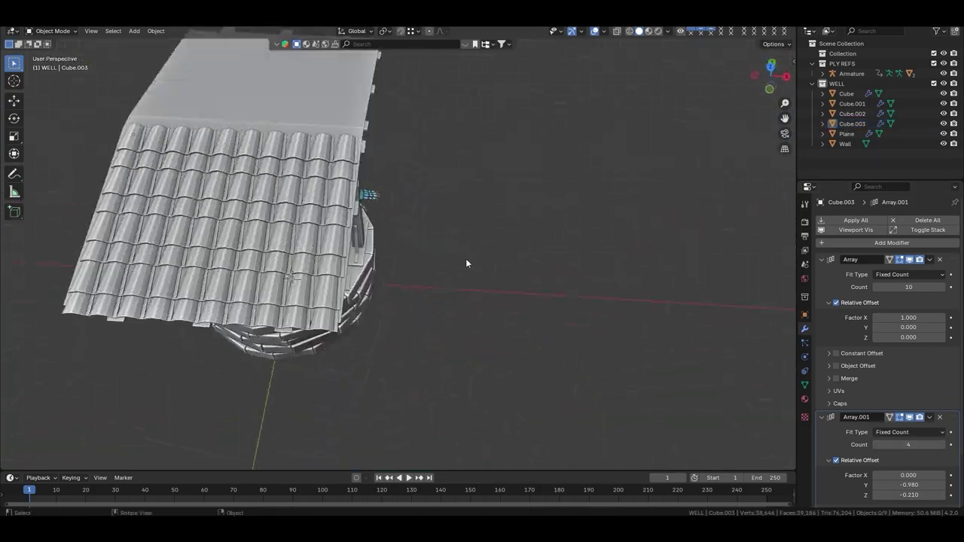
Shift the tiled rows sideways along X to sit on the roof
{"action": "key", "text": "KP_7"}
{"action": "key", "text": "g"}
{"action": "key", "text": "x"}
{"action": "left_click", "coordinate": [453, 219]}
{"action": "middle_click_drag", "start_coordinate": [453, 219], "coordinate": [477, 89]}
{"action": "scroll", "coordinate": [360, 243], "scroll_direction": "up", "scroll_amount": 4}
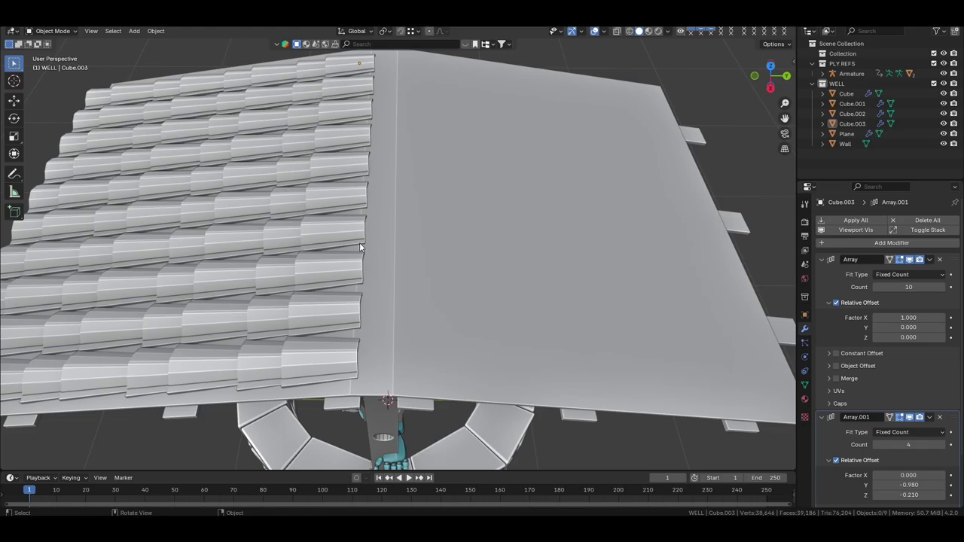
{"action": "scroll", "coordinate": [398, 237], "scroll_direction": "down", "scroll_amount": 4}
Shade the tiles Smooth by Angle and nudge them vertically into place
{"action": "right_click", "coordinate": [399, 236]}
{"action": "scroll", "coordinate": [467, 256], "scroll_direction": "up", "scroll_amount": 5}
{"action": "middle_click_drag", "start_coordinate": [424, 305], "coordinate": [796, 374]}
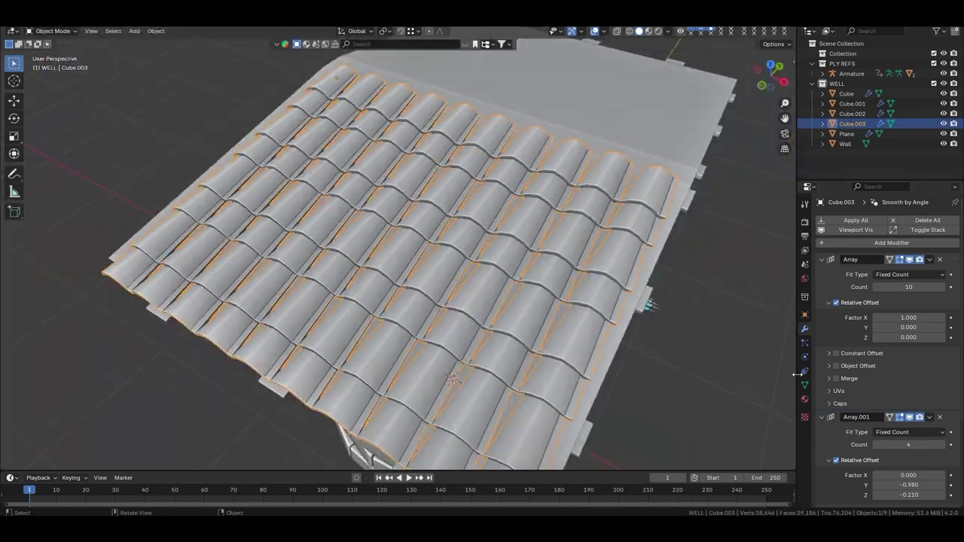
{"action": "scroll", "coordinate": [452, 301], "scroll_direction": "down", "scroll_amount": 5}
{"action": "mouse_move", "coordinate": [452, 302]}
{"action": "middle_mouse_down"}
{"action": "mouse_move", "coordinate": [419, 340]}
{"action": "mouse_move", "coordinate": [514, 280]}
{"action": "middle_mouse_up"}
{"action": "key", "text": "g"}
{"action": "key", "text": "z"}
{"action": "left_click", "coordinate": [586, 201]}
{"action": "scroll", "coordinate": [586, 202], "scroll_direction": "down", "scroll_amount": 3}
{"action": "mouse_move", "coordinate": [585, 201]}
{"action": "middle_mouse_down"}
{"action": "mouse_move", "coordinate": [490, 241]}
{"action": "mouse_move", "coordinate": [391, 257]}
{"action": "middle_mouse_up"}
Add a cylinder, rotate it 90° and lower it onto the roof ridge
{"action": "scroll", "coordinate": [392, 256], "scroll_direction": "up", "scroll_amount": 4}
{"action": "key", "text": "alt+a"}
{"action": "key", "text": "shift+a"}
{"action": "left_click", "coordinate": [444, 310]}
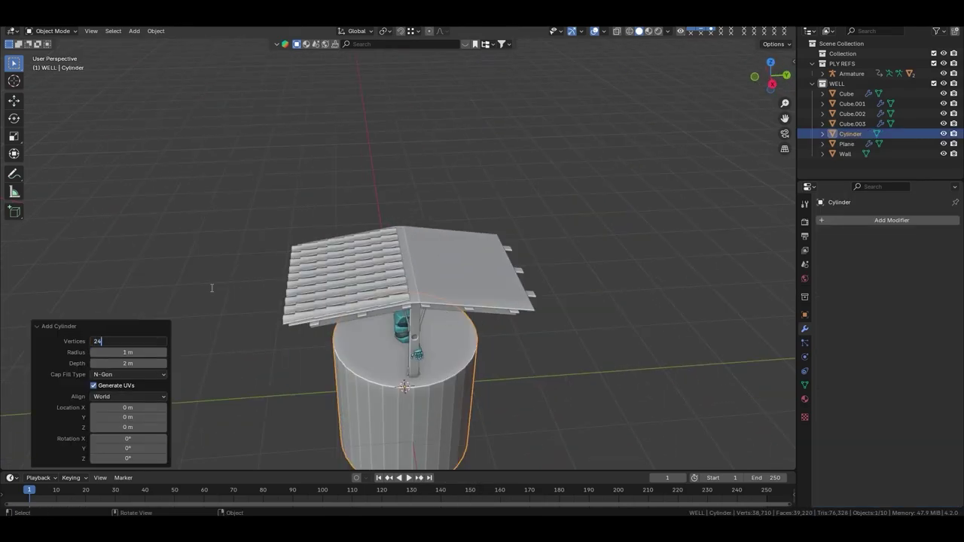
{"action": "type", "text": "90"}
{"action": "key", "text": "Return"}
{"action": "key", "text": "KP_3"}
{"action": "scroll", "coordinate": [342, 219], "scroll_direction": "up", "scroll_amount": 3}
{"action": "key", "text": "g"}
{"action": "key", "text": "z"}
{"action": "left_click", "coordinate": [477, 113]}
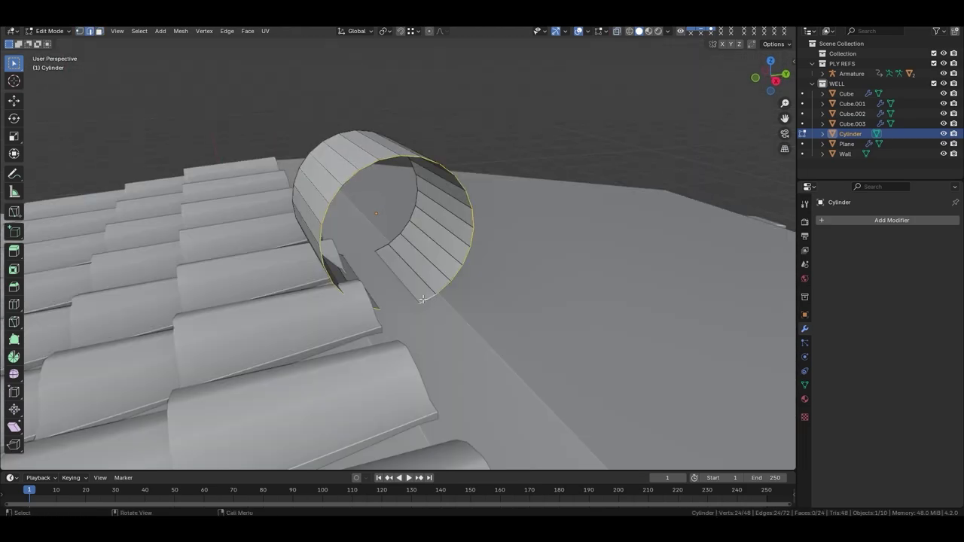
Grid-fill and inset the cylinder's ends, then repeat it 13 times along the ridge
{"action": "left_click", "coordinate": [477, 377]}
{"action": "middle_click_drag", "start_coordinate": [478, 377], "coordinate": [73, 358]}
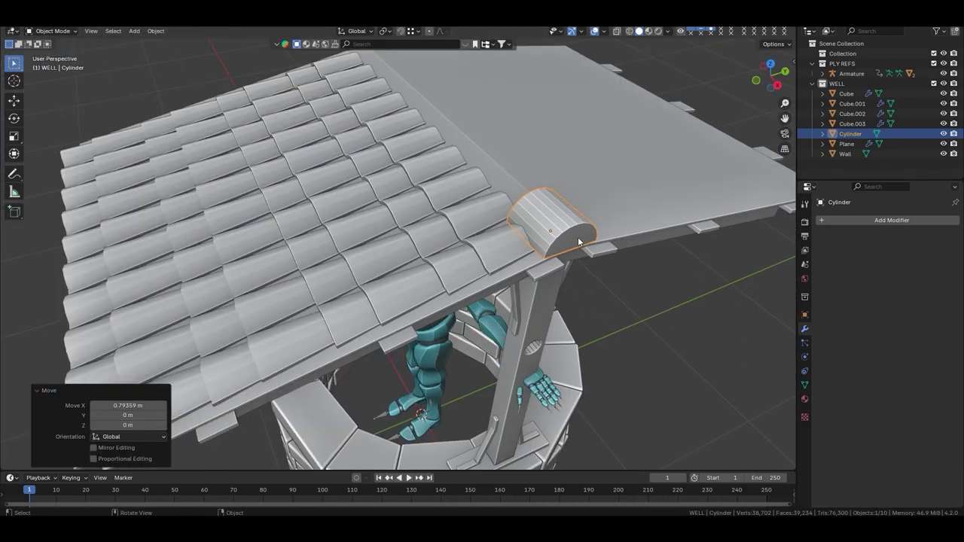
{"action": "key", "text": "g"}
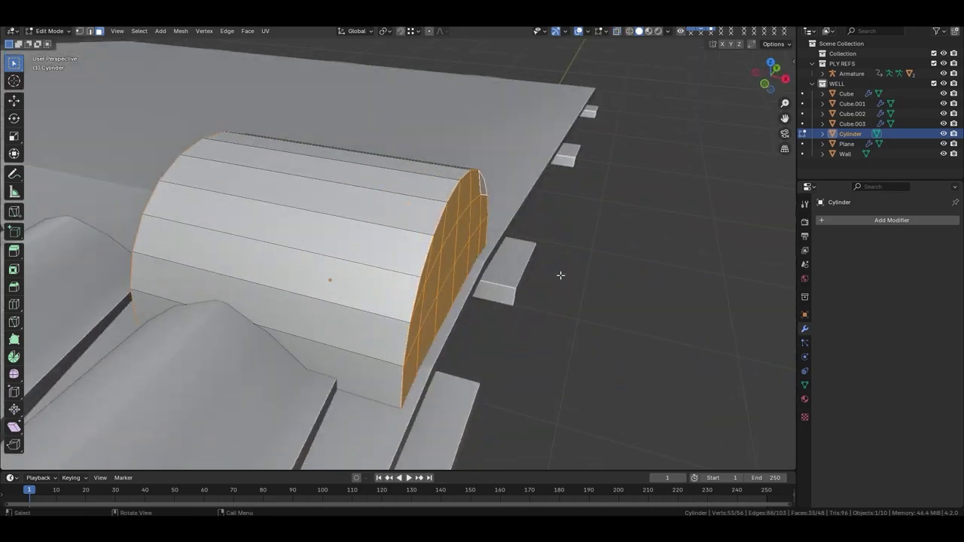
{"action": "middle_click_drag", "start_coordinate": [128, 238], "coordinate": [511, 330]}
{"action": "key", "text": "i"}
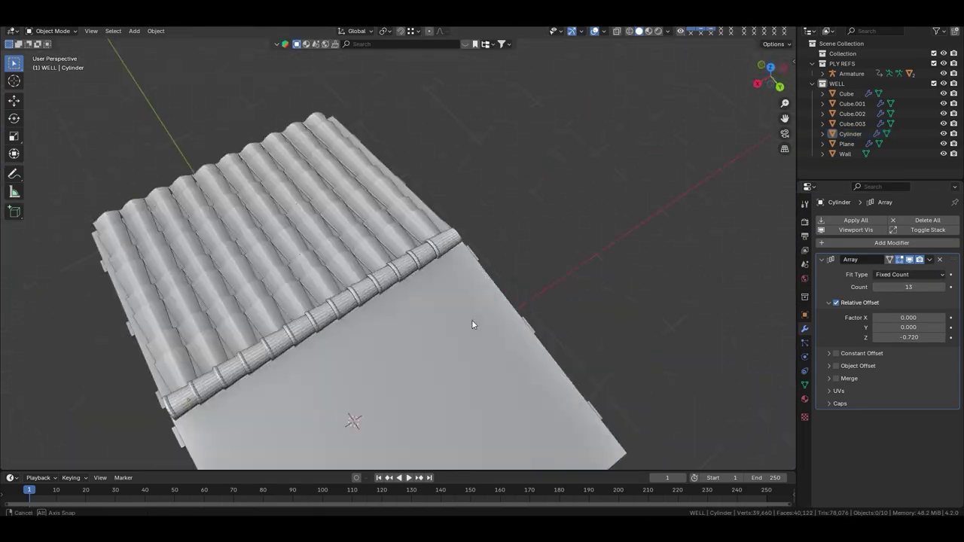
{"action": "middle_click_drag", "start_coordinate": [471, 320], "coordinate": [118, 271]}
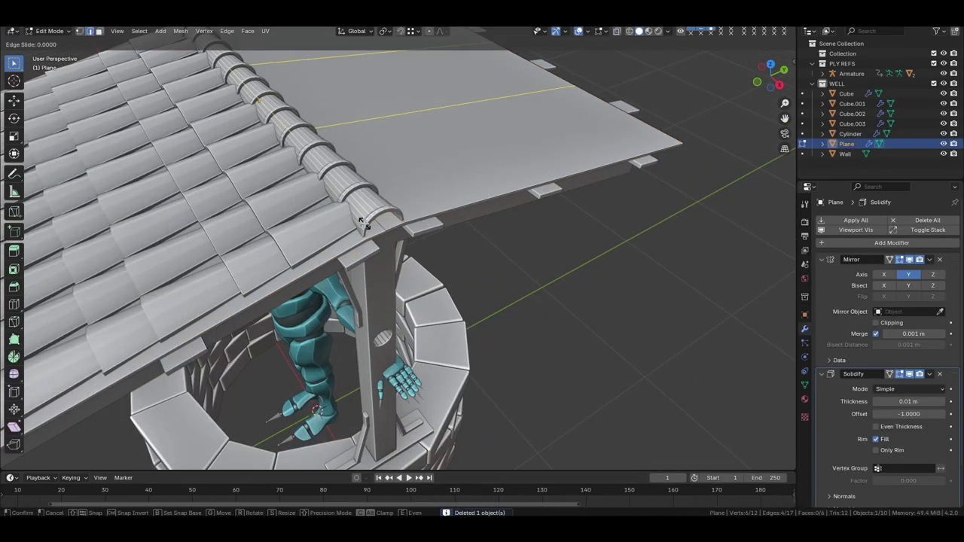
Cancel the edge slide, duplicate the roof plane as Plane.001 and save the file
{"action": "right_click", "coordinate": [364, 223]}
{"action": "scroll", "coordinate": [364, 223], "scroll_direction": "up", "scroll_amount": 3}
{"action": "scroll", "coordinate": [422, 233], "scroll_direction": "up", "scroll_amount": 2}
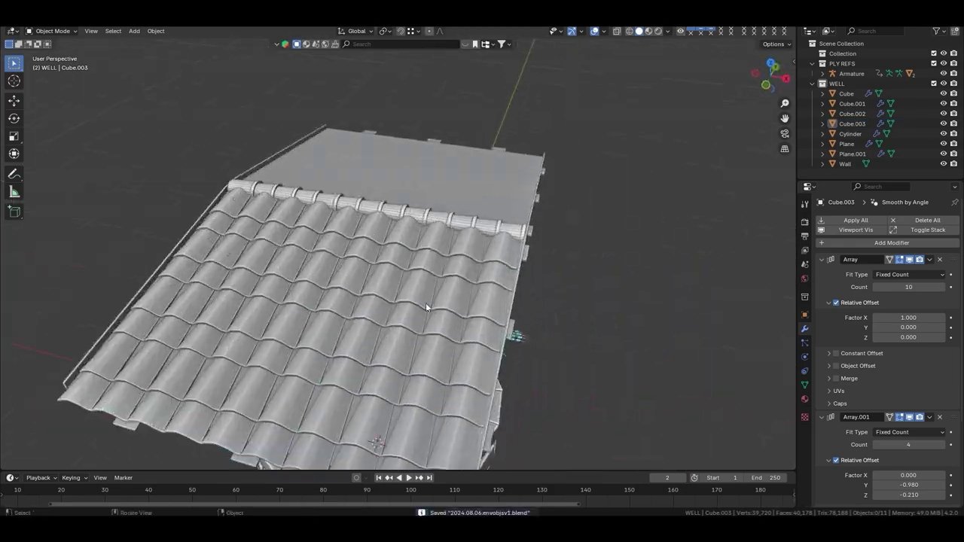
Extrude the frame's corner faces downward and thicken them with Alt+S into posts
{"action": "middle_click_drag", "start_coordinate": [443, 299], "coordinate": [542, 315]}
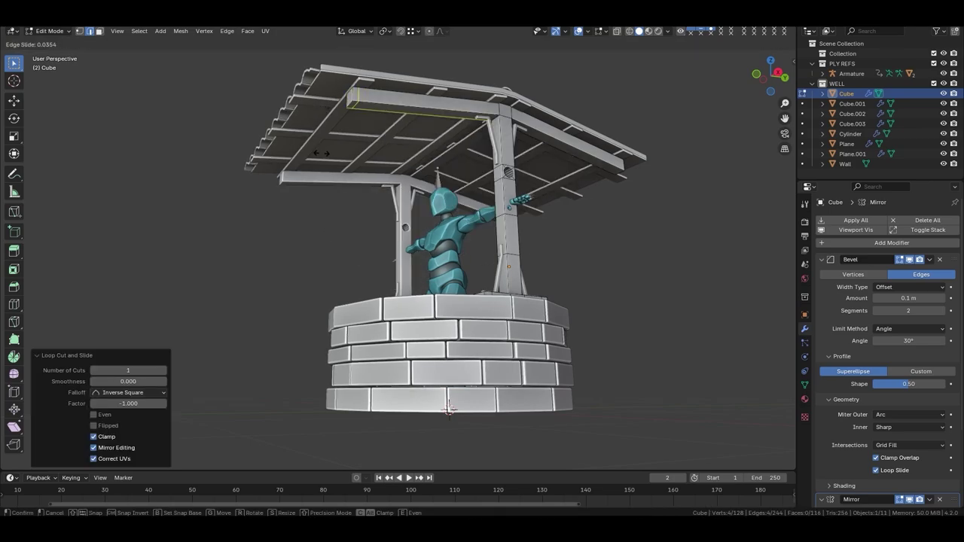
{"action": "type", "text": "1"}
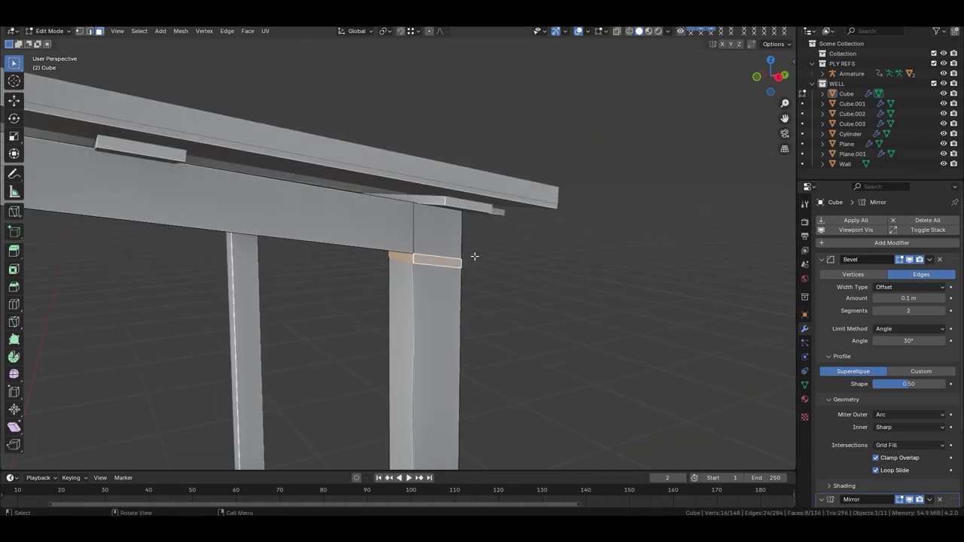
{"action": "key", "text": "Escape"}
{"action": "key", "text": "alt+s"}
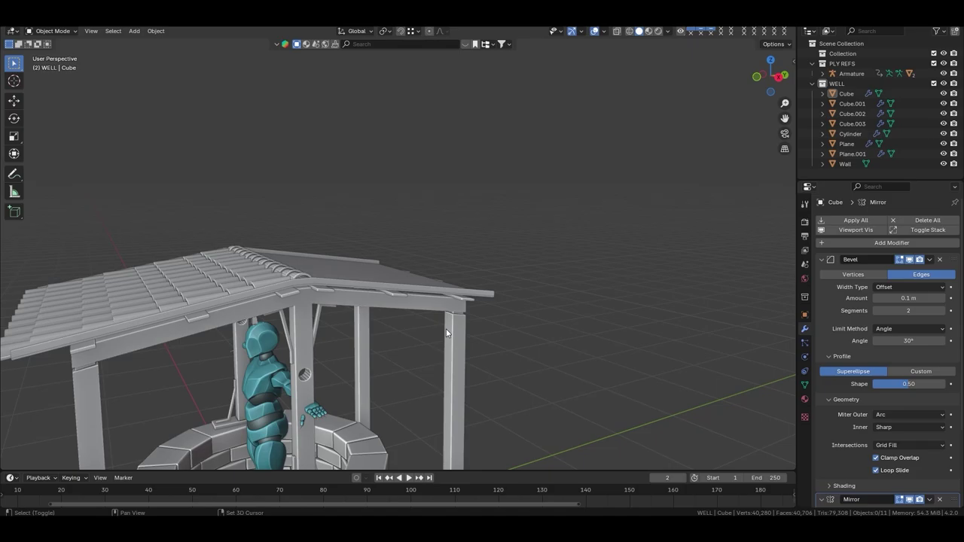
{"action": "mouse_move", "coordinate": [556, 275]}
{"action": "middle_mouse_down"}
{"action": "mouse_move", "coordinate": [344, 275]}
{"action": "mouse_move", "coordinate": [388, 288]}
{"action": "mouse_move", "coordinate": [478, 254]}
{"action": "mouse_move", "coordinate": [379, 309]}
{"action": "mouse_move", "coordinate": [435, 292]}
{"action": "mouse_move", "coordinate": [338, 273]}
{"action": "middle_mouse_up"}
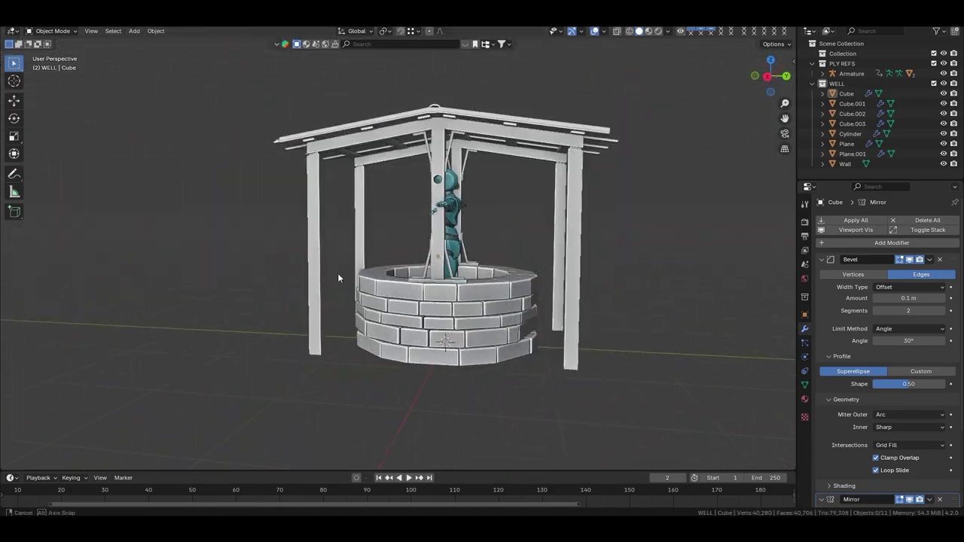
{"action": "key", "text": "KP_1"}
Add a cylinder disc at the axle, push it out along X and scale it into a collar
{"action": "key", "text": "shift+a"}
{"action": "left_click", "coordinate": [292, 325]}
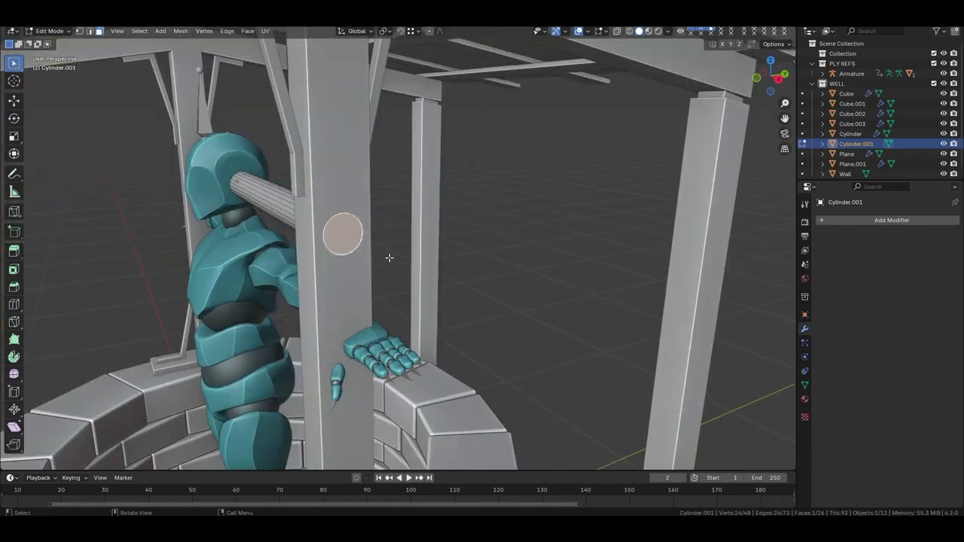
{"action": "key", "text": "g"}
{"action": "key", "text": "x"}
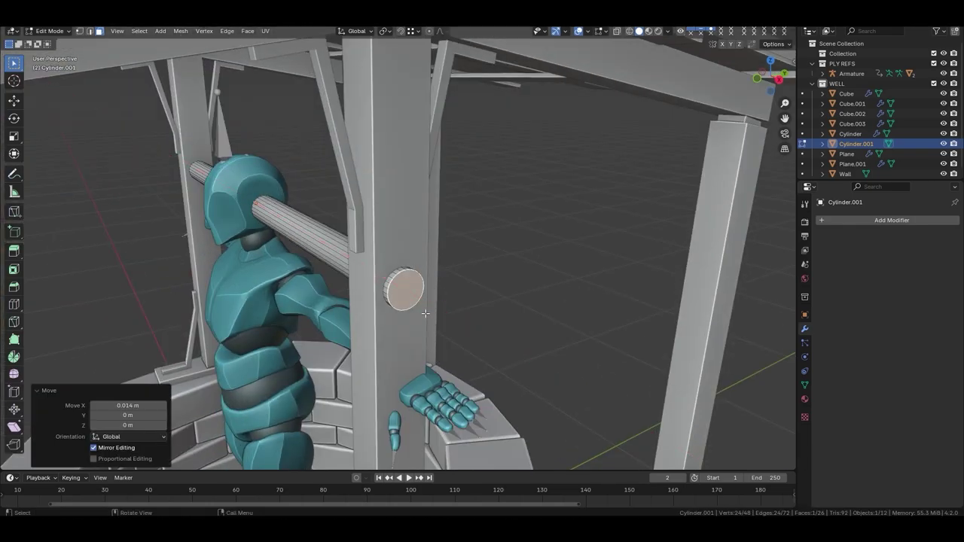
{"action": "middle_click_drag", "start_coordinate": [425, 312], "coordinate": [453, 343]}
{"action": "key", "text": "g"}
{"action": "key", "text": "x"}
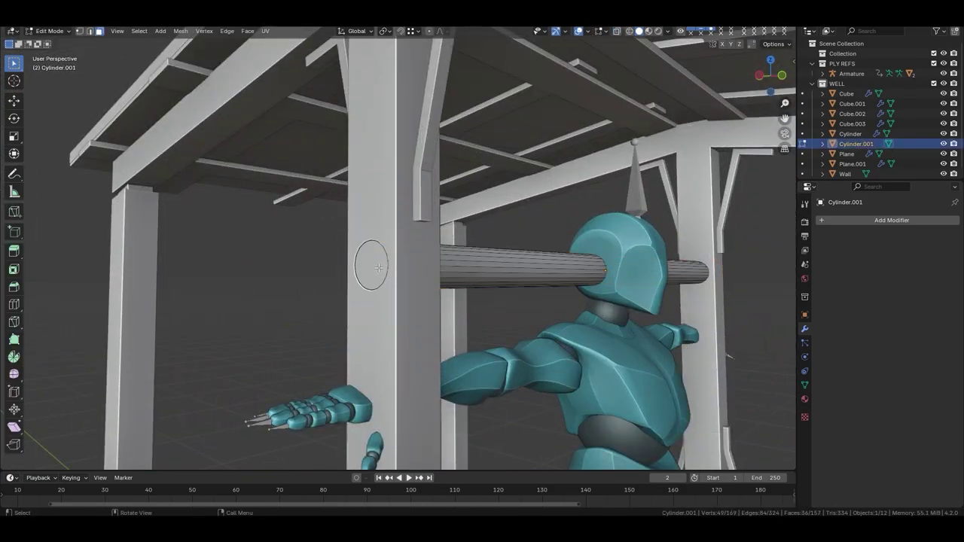
{"action": "key", "text": "s"}
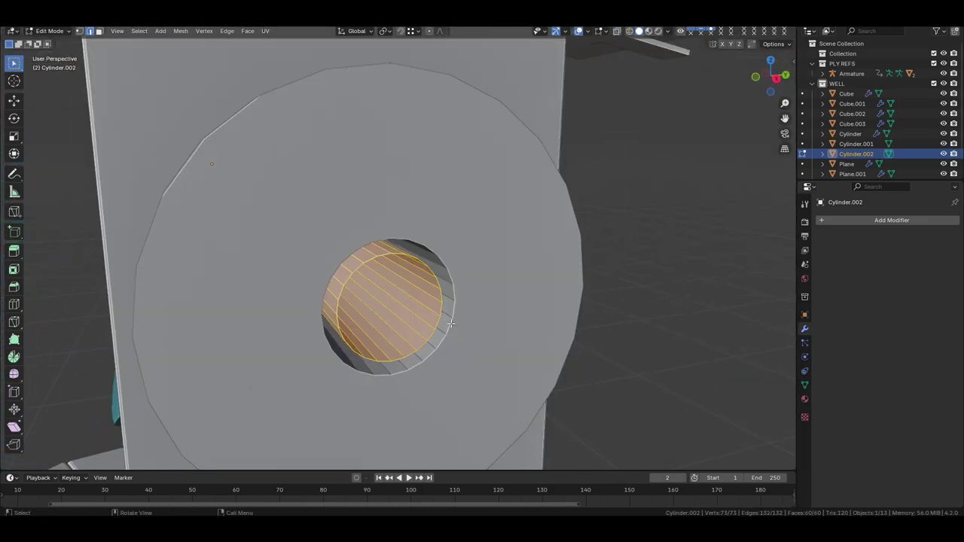
Extrude the hub's face along X in Front Orthographic view to begin the crank pipe
{"action": "key", "text": "KP_1"}
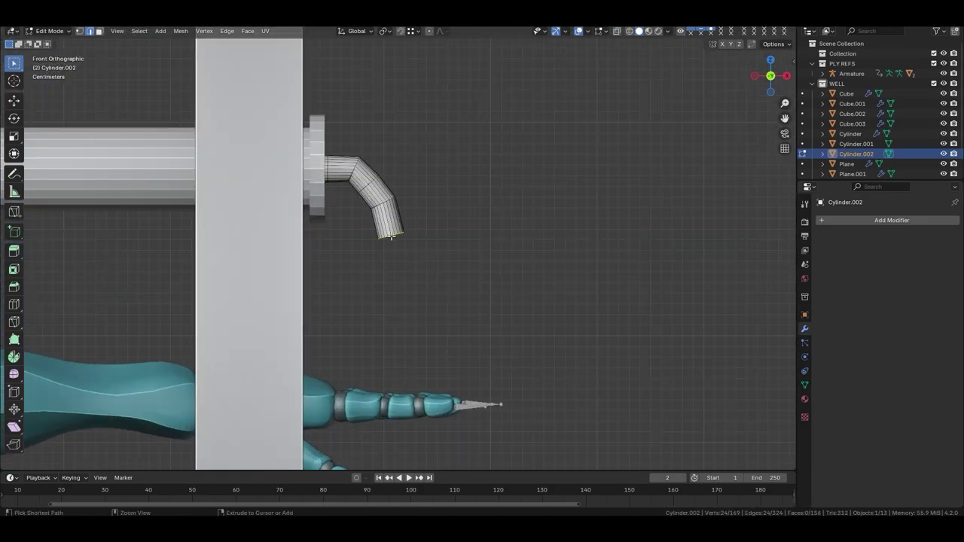
{"action": "left_click", "coordinate": [437, 221]}
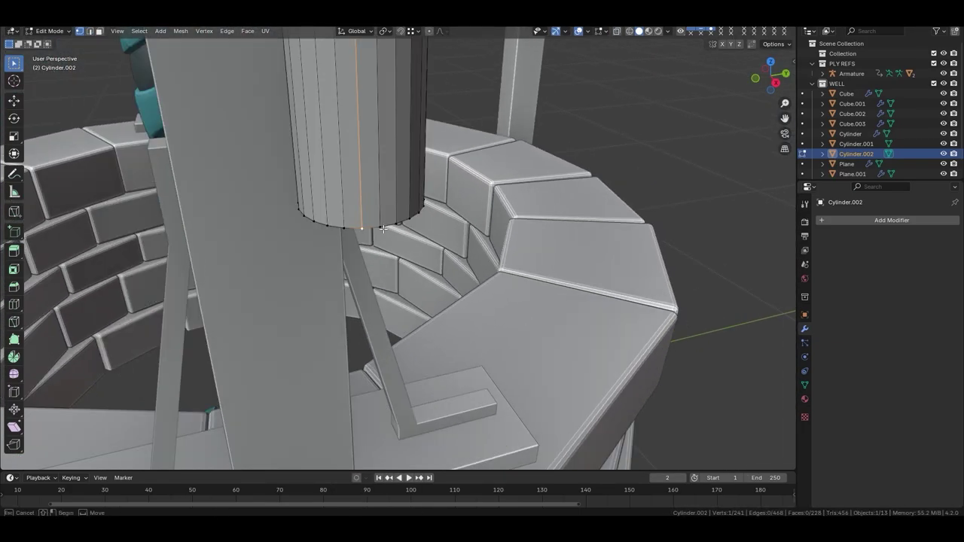
Spin the pipe's end ring 90° and extrude it horizontally along X
{"action": "left_click", "coordinate": [411, 211], "text": "alt"}
{"action": "key", "text": "KP_1"}
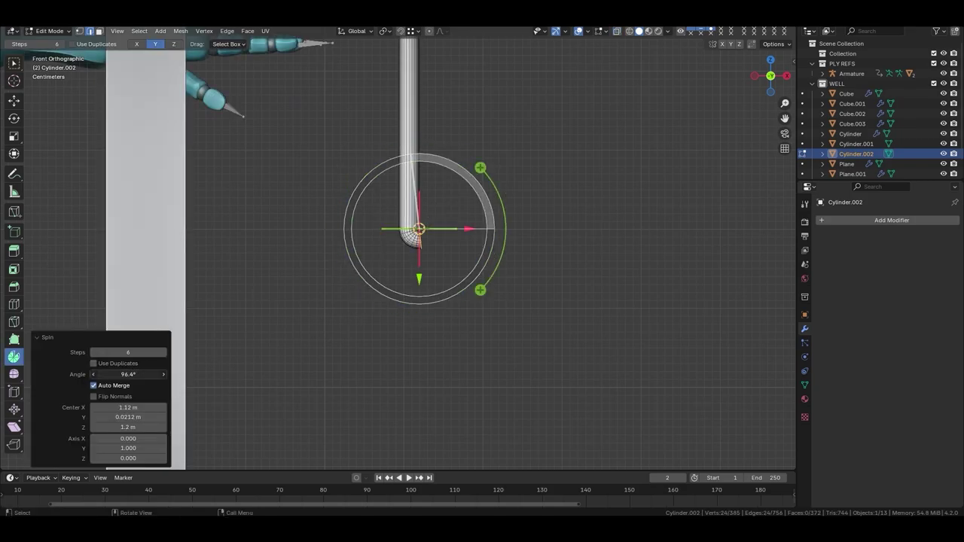
{"action": "scroll", "coordinate": [394, 290], "scroll_direction": "up", "scroll_amount": 5}
{"action": "left_click_drag", "start_coordinate": [466, 217], "coordinate": [469, 216]}
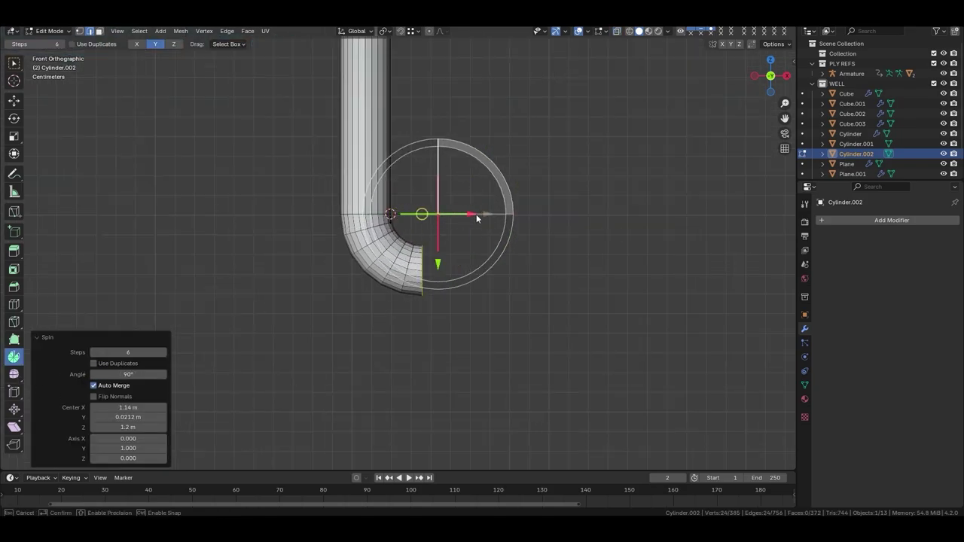
{"action": "left_click", "coordinate": [498, 214]}
{"action": "scroll", "coordinate": [452, 226], "scroll_direction": "down", "scroll_amount": 4}
{"action": "key", "text": "e"}
{"action": "key", "text": "x"}
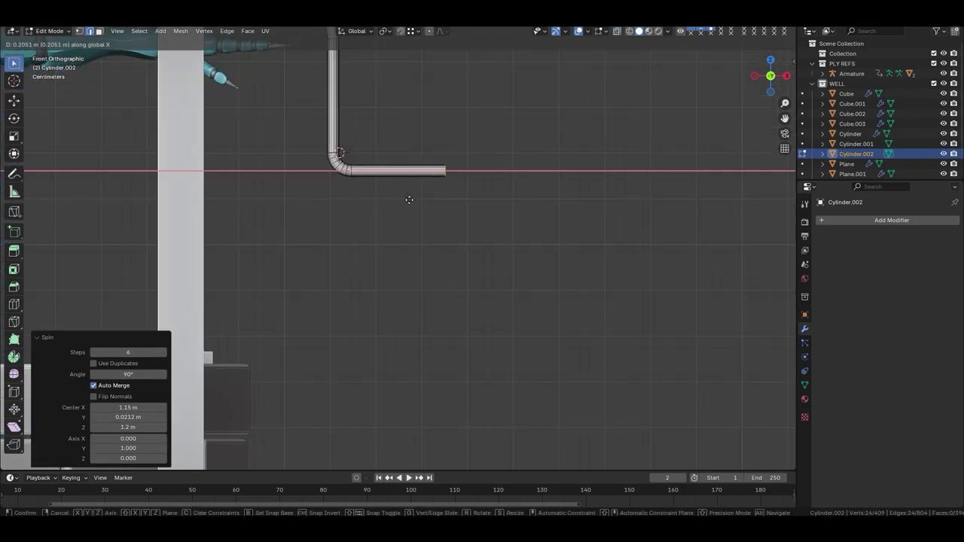
{"action": "left_click", "coordinate": [470, 208]}
{"action": "middle_click_drag", "start_coordinate": [471, 208], "coordinate": [422, 271]}
Scale up the end ring and Grid Fill it into a capped knob
{"action": "key", "text": "s"}
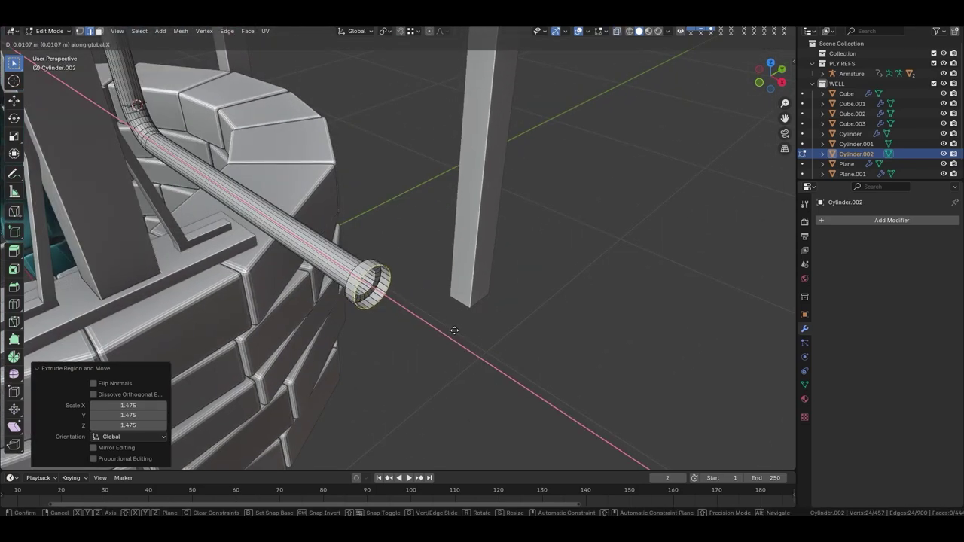
{"action": "scroll", "coordinate": [455, 330], "scroll_direction": "up", "scroll_amount": 3}
{"action": "left_click", "coordinate": [375, 306]}
{"action": "left_click", "coordinate": [160, 447]}
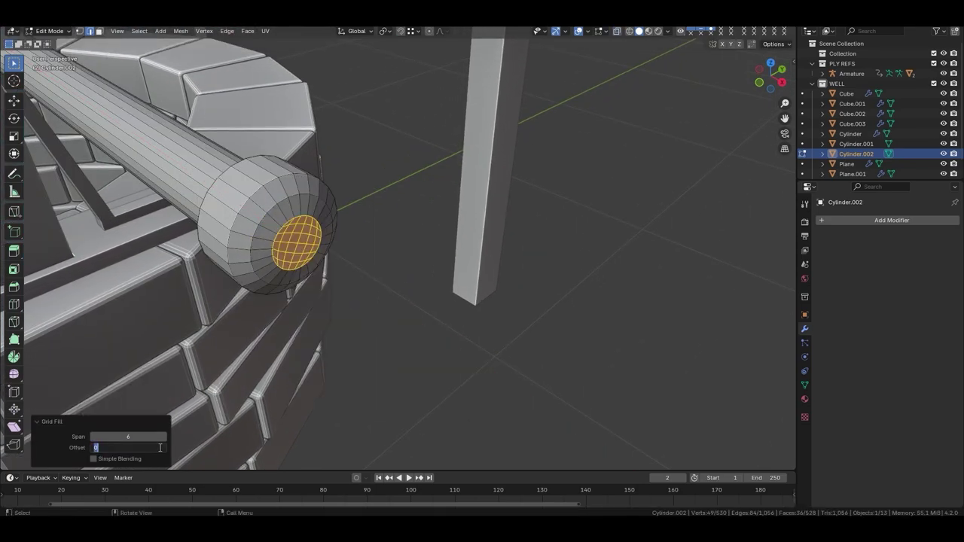
{"action": "scroll", "coordinate": [399, 286], "scroll_direction": "up", "scroll_amount": 5}
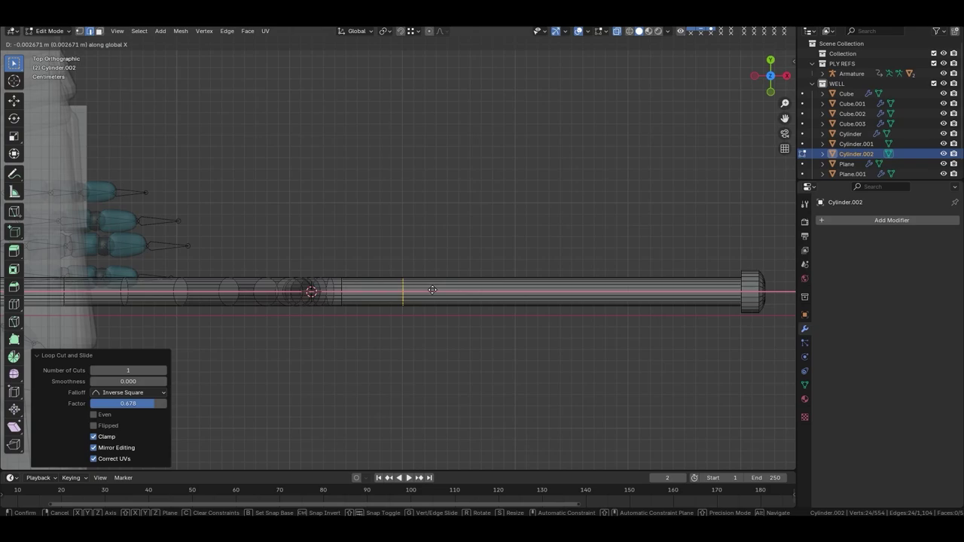
Loop-cut the handle and separate the grip as its own object, Cylinder.003
{"action": "key", "text": "ctrl+r"}
{"action": "right_click", "coordinate": [511, 292]}
{"action": "left_click", "coordinate": [511, 292]}
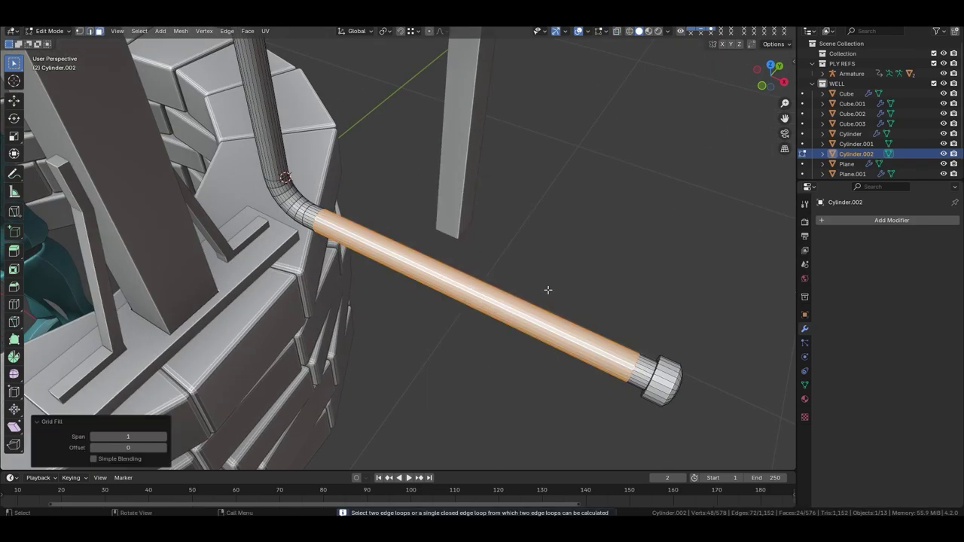
{"action": "left_click", "coordinate": [551, 294]}
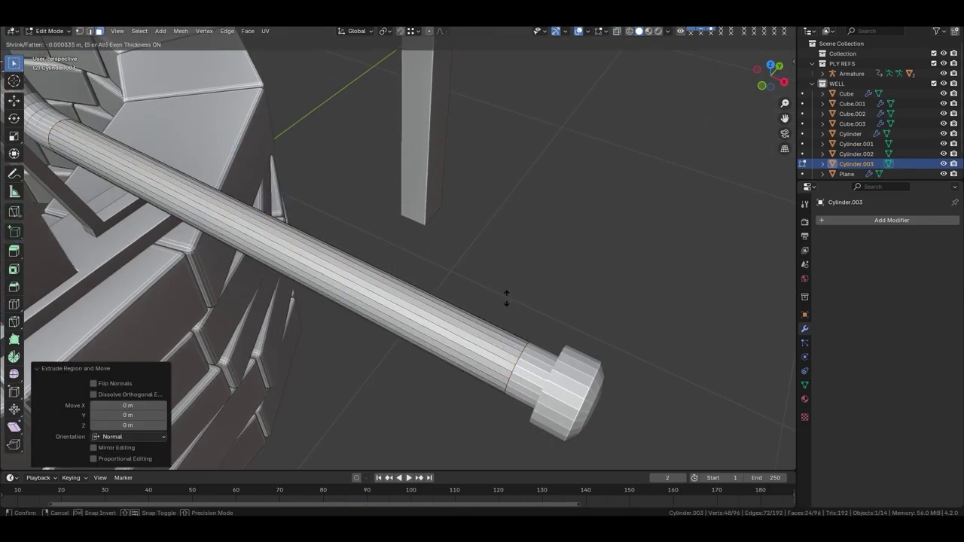
{"action": "key", "text": "Tab"}
{"action": "mouse_move", "coordinate": [508, 294]}
{"action": "middle_mouse_down"}
{"action": "mouse_move", "coordinate": [394, 199]}
{"action": "mouse_move", "coordinate": [552, 328]}
{"action": "mouse_move", "coordinate": [437, 311]}
{"action": "middle_mouse_up"}
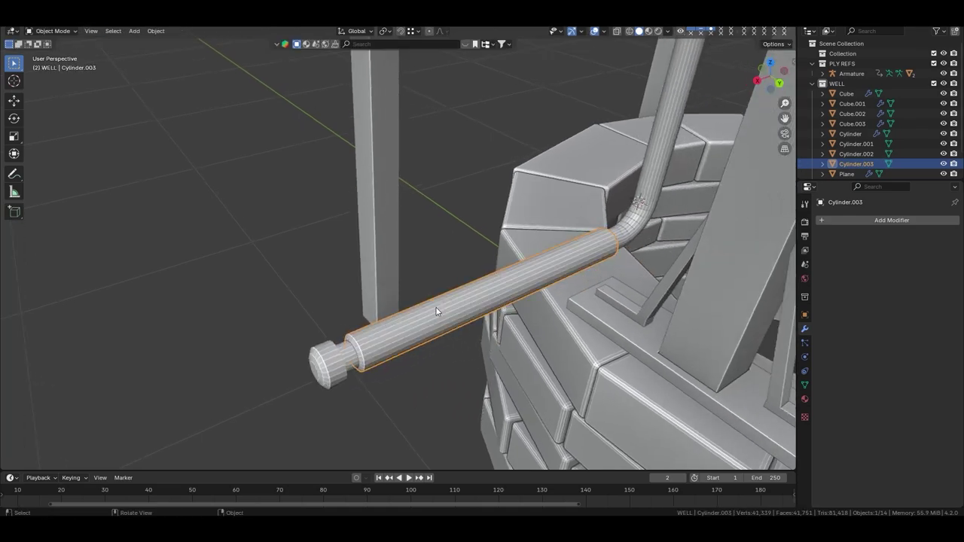
{"action": "scroll", "coordinate": [437, 311], "scroll_direction": "down", "scroll_amount": 5}
Add a Spiral curve with Radius 0.02 and 14 turns
{"action": "key", "text": "shift+a"}
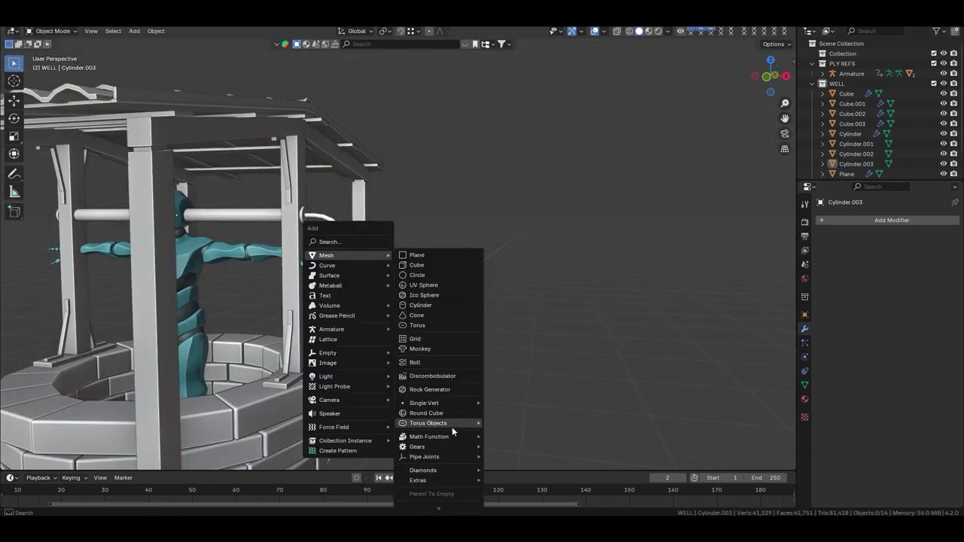
{"action": "mouse_move", "coordinate": [327, 265]}
{"action": "left_click", "coordinate": [515, 188]}
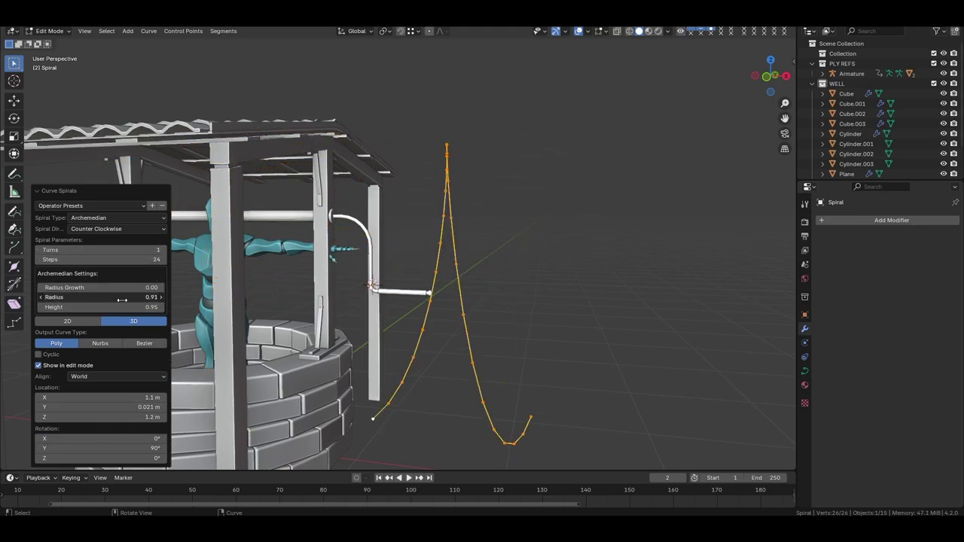
{"action": "scroll", "coordinate": [376, 300], "scroll_direction": "up", "scroll_amount": 5}
{"action": "left_click_drag", "start_coordinate": [151, 307], "coordinate": [134, 306]}
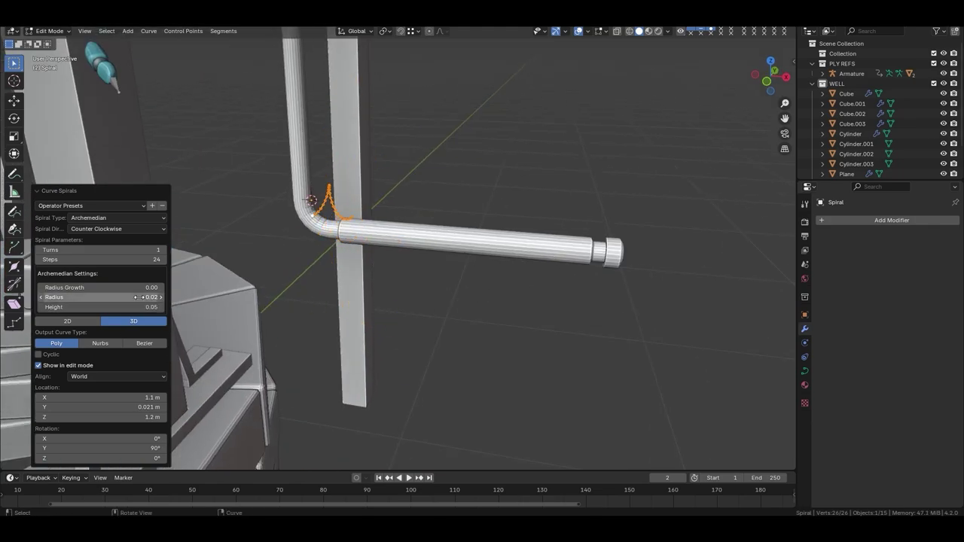
{"action": "scroll", "coordinate": [324, 226], "scroll_direction": "up", "scroll_amount": 2}
{"action": "scroll", "coordinate": [324, 226], "scroll_direction": "up", "scroll_amount": 3}
{"action": "left_click", "coordinate": [64, 259]}
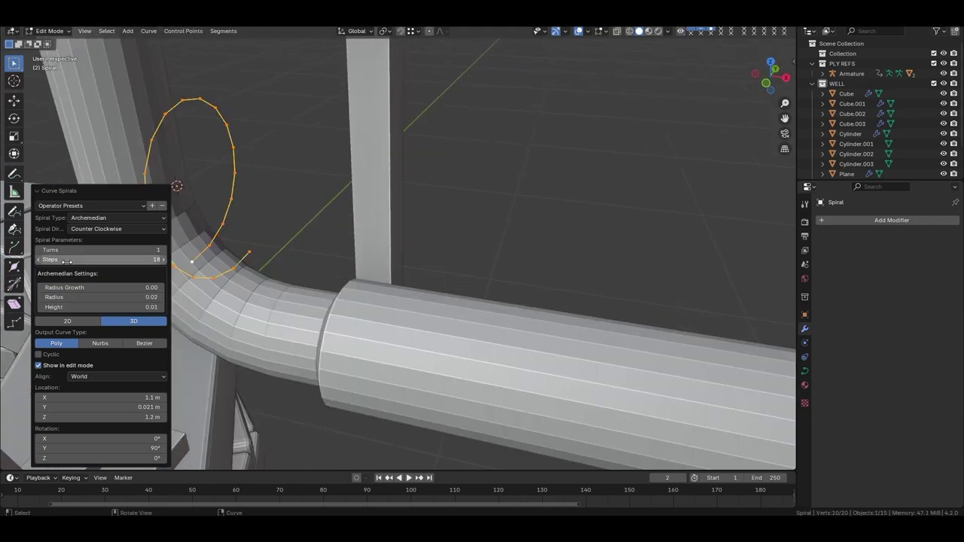
{"action": "scroll", "coordinate": [66, 262], "scroll_direction": "down", "scroll_amount": 3}
{"action": "left_click_drag", "start_coordinate": [75, 250], "coordinate": [151, 250]}
Lower the spiral along Z so it wraps around the crank grip
{"action": "key", "text": "KP_7"}
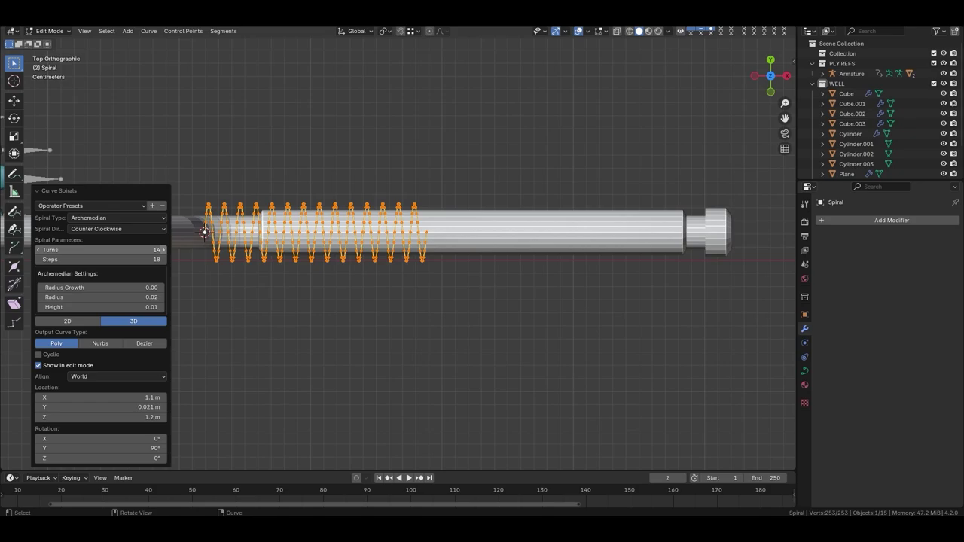
{"action": "key", "text": "Tab"}
{"action": "key", "text": "g"}
{"action": "key", "text": "z"}
{"action": "middle_click_drag", "start_coordinate": [165, 255], "coordinate": [512, 140]}
{"action": "left_click", "coordinate": [512, 140]}
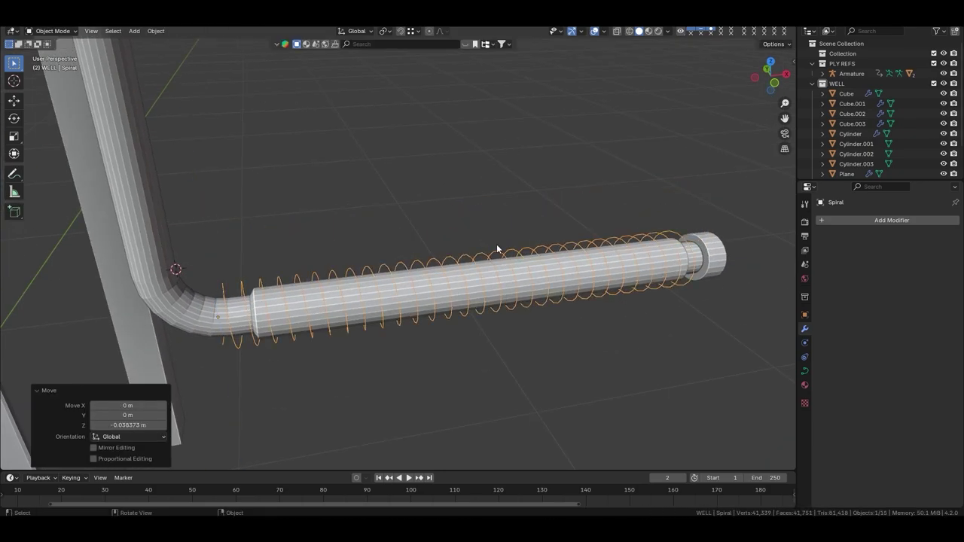
{"action": "left_click", "coordinate": [692, 297]}
{"action": "key", "text": "KP_1"}
Give the spiral a 0.005 m Bevel Depth to form a ribbed tube
{"action": "left_click", "coordinate": [804, 371]}
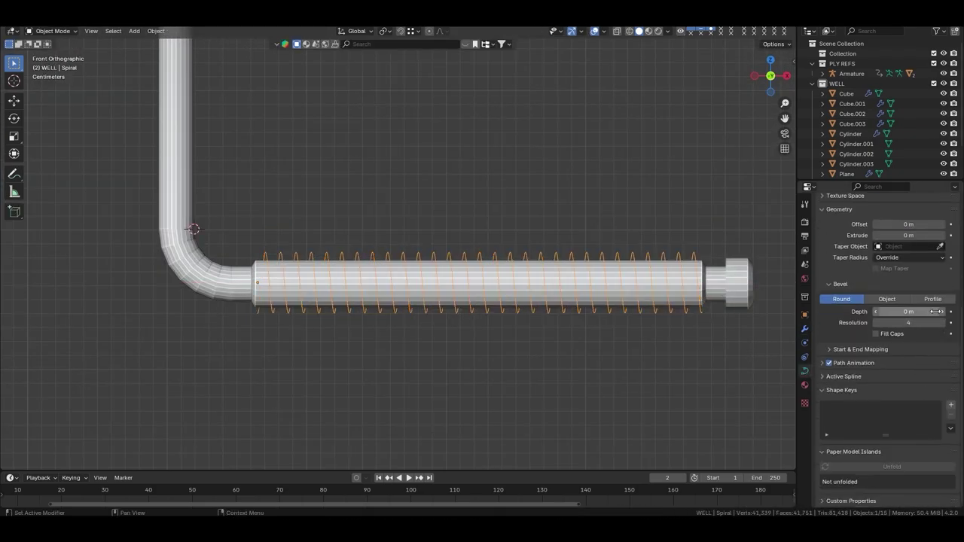
{"action": "left_click_drag", "start_coordinate": [936, 312], "coordinate": [944, 311]}
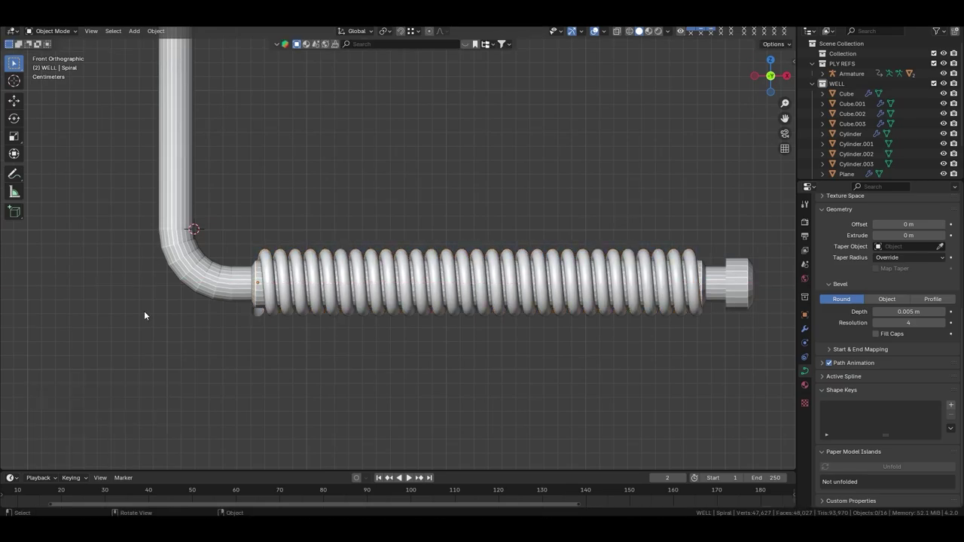
{"action": "key", "text": "Tab"}
{"action": "middle_click_drag", "start_coordinate": [146, 316], "coordinate": [387, 351]}
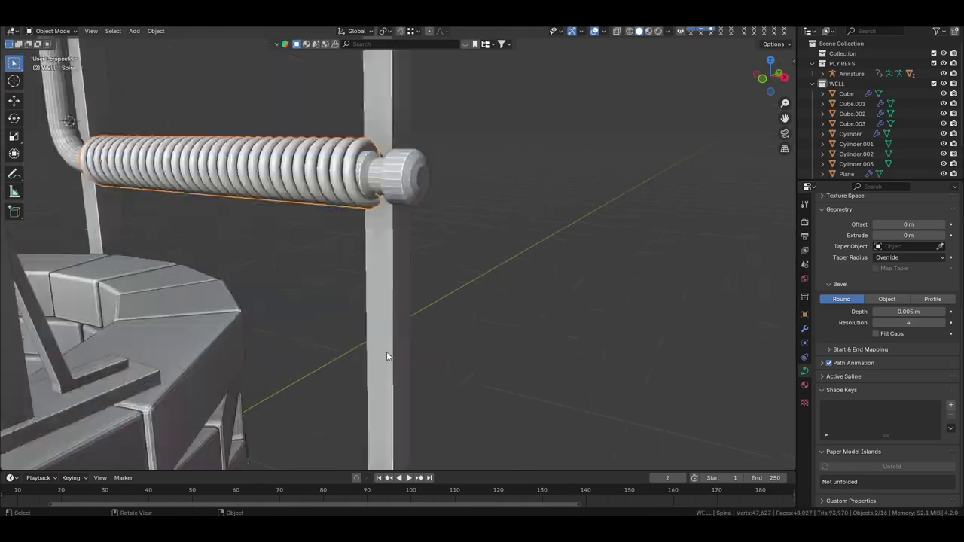
{"action": "scroll", "coordinate": [387, 351], "scroll_direction": "up", "scroll_amount": 3}
{"action": "key", "text": "Tab"}
Select the crank axle and save the file
{"action": "middle_click_drag", "start_coordinate": [410, 223], "coordinate": [548, 128]}
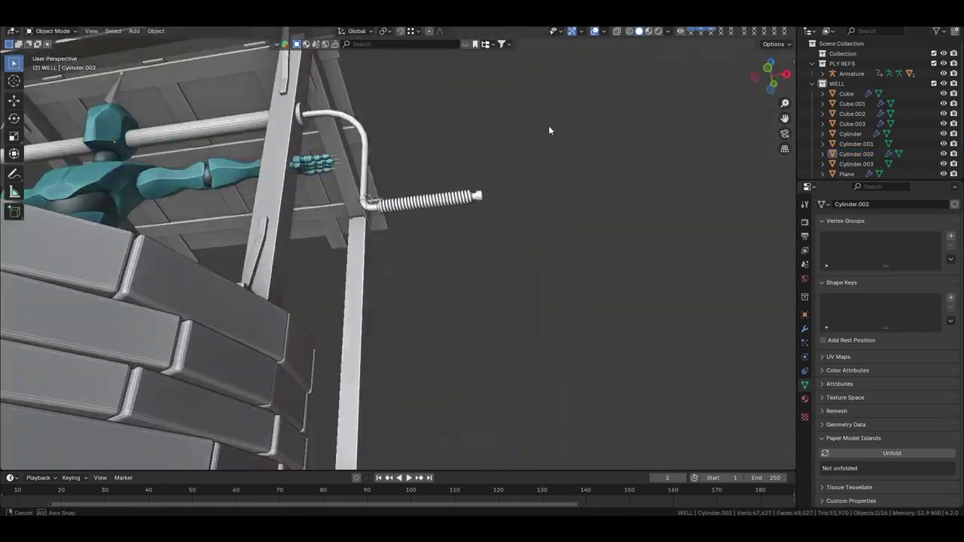
{"action": "scroll", "coordinate": [548, 129], "scroll_direction": "down", "scroll_amount": 5}
{"action": "left_click", "coordinate": [548, 129]}
{"action": "key", "text": "ctrl+s"}
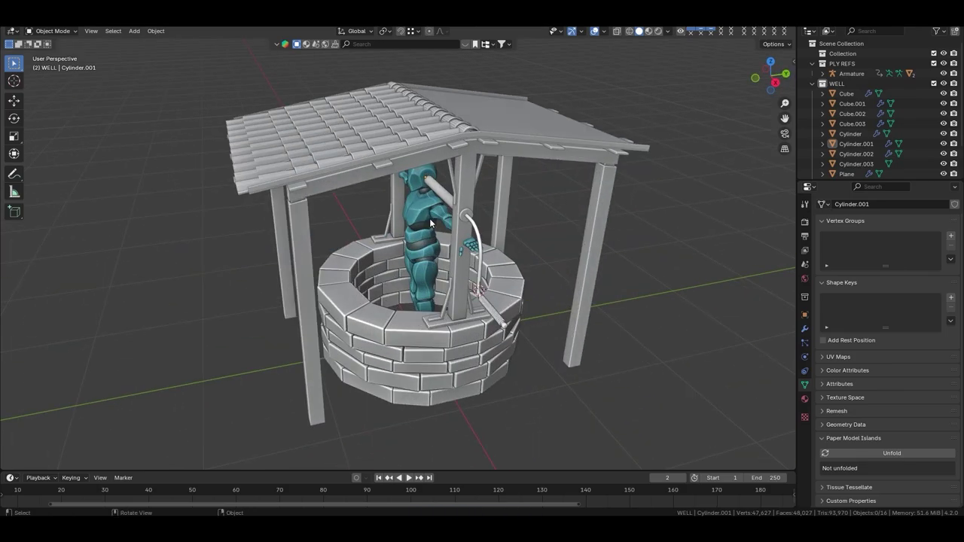
Add a loop cut near the bend of the crank pipe
{"action": "scroll", "coordinate": [426, 216], "scroll_direction": "up", "scroll_amount": 4}
{"action": "middle_click_drag", "start_coordinate": [455, 230], "coordinate": [414, 382]}
{"action": "left_click", "coordinate": [414, 382]}
{"action": "scroll", "coordinate": [414, 382], "scroll_direction": "up", "scroll_amount": 6}
{"action": "key", "text": "Tab"}
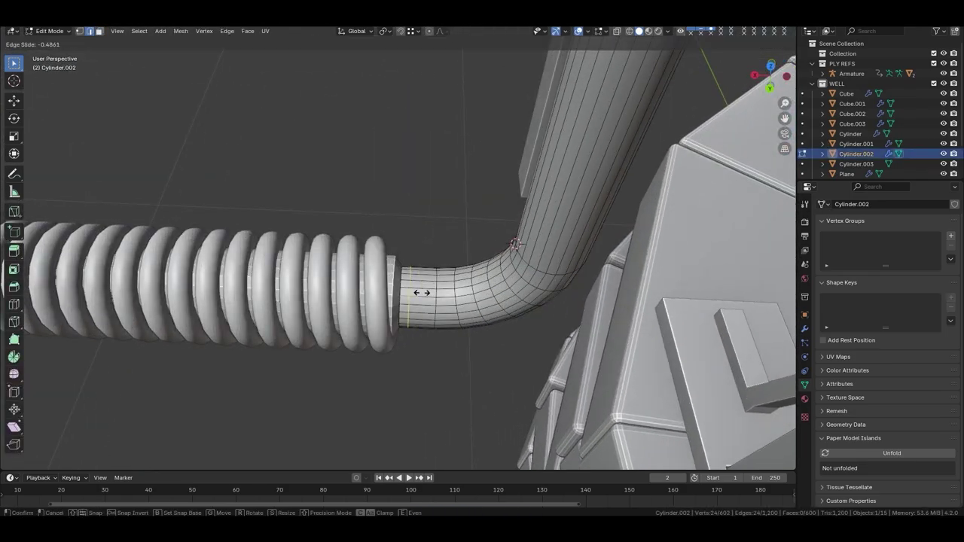
{"action": "key", "text": "ctrl+r"}
{"action": "left_click", "coordinate": [397, 295]}
{"action": "left_click", "coordinate": [428, 299]}
{"action": "middle_click_drag", "start_coordinate": [428, 298], "coordinate": [483, 340]}
{"action": "key", "text": "Tab"}
{"action": "scroll", "coordinate": [510, 369], "scroll_direction": "down", "scroll_amount": 5}
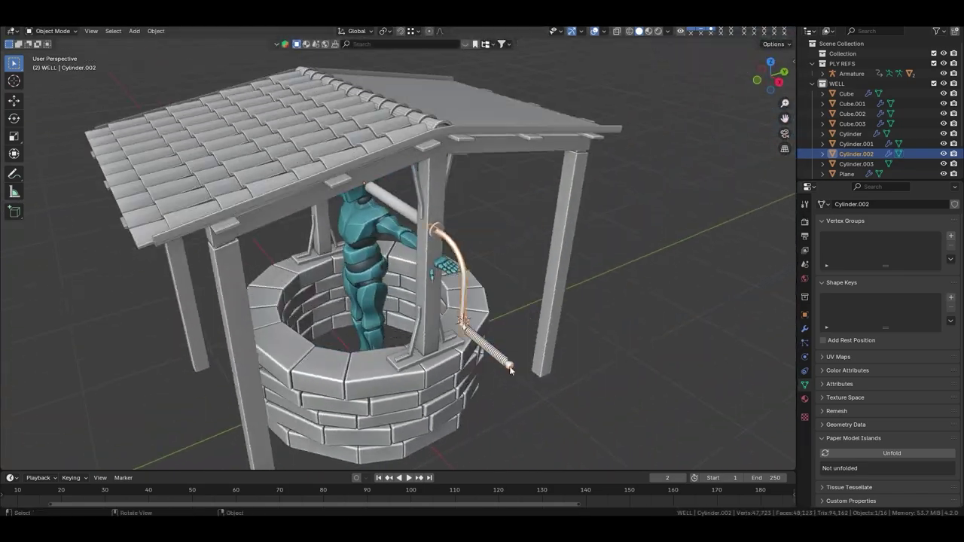
In front orthographic view, cut a centred edge loop across the crank axle
{"action": "left_click", "coordinate": [857, 144]}
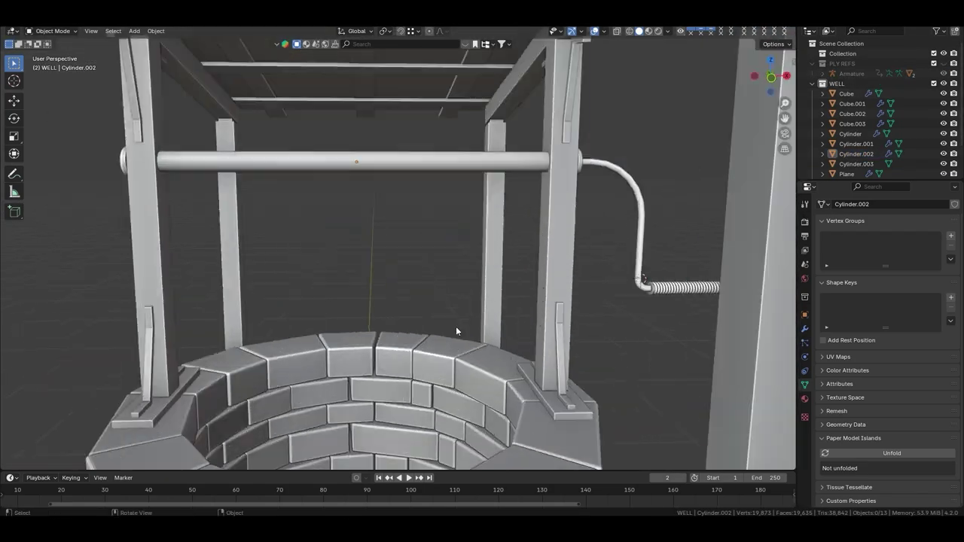
{"action": "key", "text": "Tab"}
{"action": "scroll", "coordinate": [580, 239], "scroll_direction": "up", "scroll_amount": 5}
{"action": "key", "text": "grave"}
{"action": "left_click", "coordinate": [512, 201]}
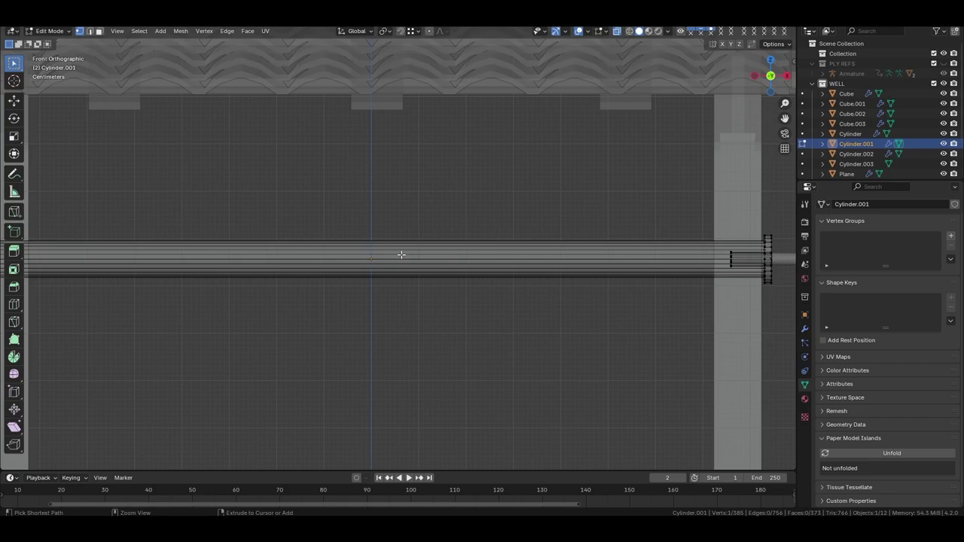
{"action": "key", "text": "ctrl+r"}
{"action": "left_click", "coordinate": [430, 259]}
{"action": "right_click", "coordinate": [429, 259]}
Shift the duplicated edge loop along X, about −0.146 m on the shaft
{"action": "scroll", "coordinate": [424, 259], "scroll_direction": "down", "scroll_amount": 3}
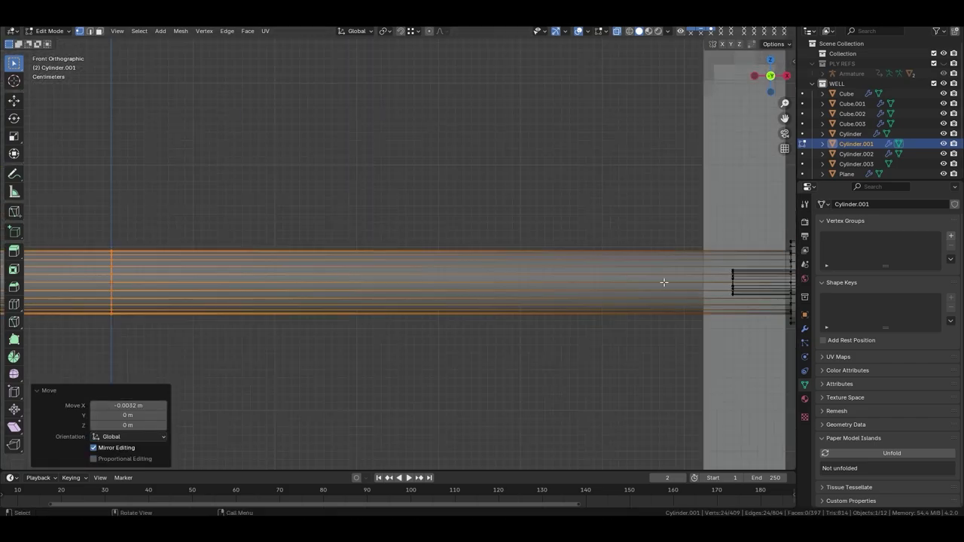
{"action": "middle_click_drag", "start_coordinate": [663, 280], "coordinate": [424, 228]}
{"action": "left_click", "coordinate": [299, 306]}
{"action": "key", "text": "g"}
{"action": "key", "text": "x"}
{"action": "left_click", "coordinate": [271, 306]}
Snap the 3D cursor to the centre of the new loop
{"action": "middle_click_drag", "start_coordinate": [271, 306], "coordinate": [252, 308]}
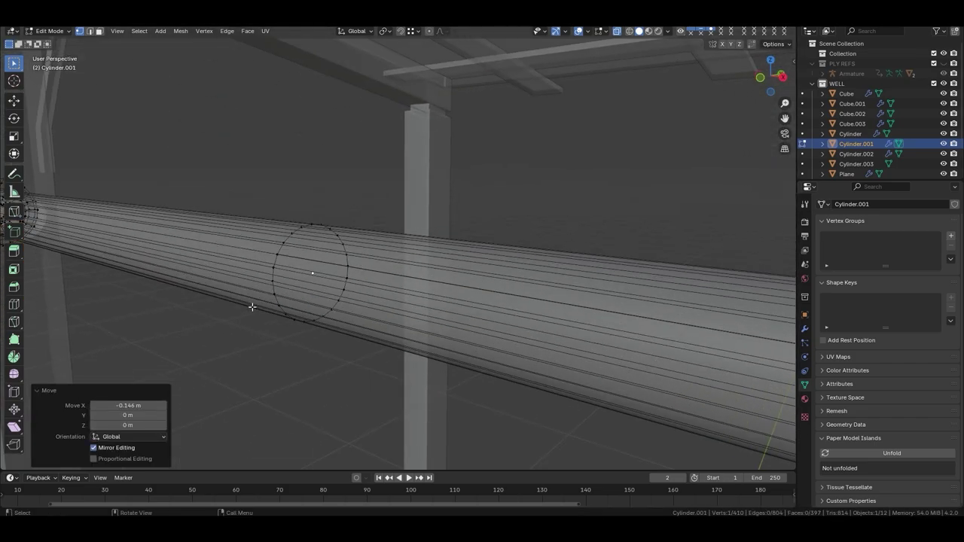
{"action": "left_click", "coordinate": [319, 316]}
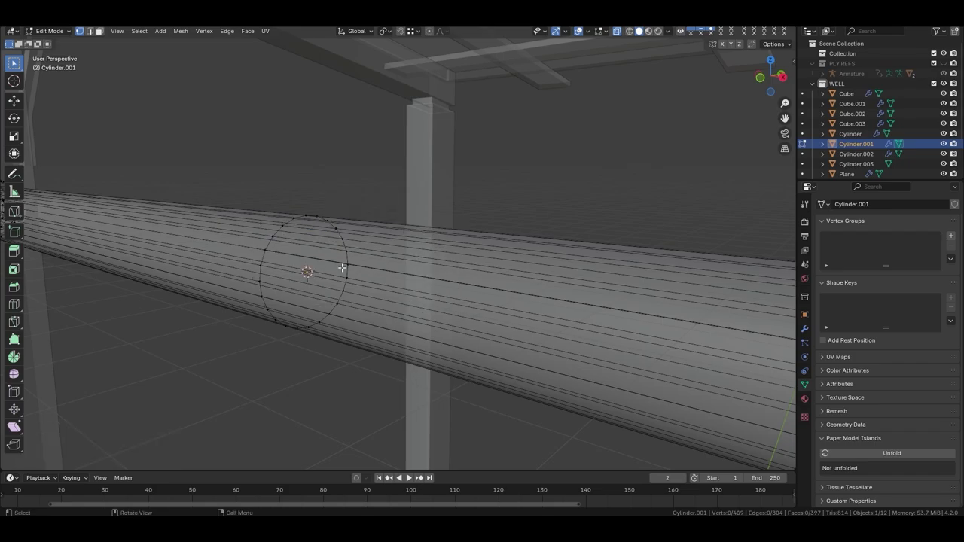
{"action": "middle_click_drag", "start_coordinate": [342, 267], "coordinate": [429, 243]}
Add an Archimedean spiral at the cursor, shrink its radius and set 0.01 m bevel depth
{"action": "key", "text": "Tab"}
{"action": "key", "text": "shift+a"}
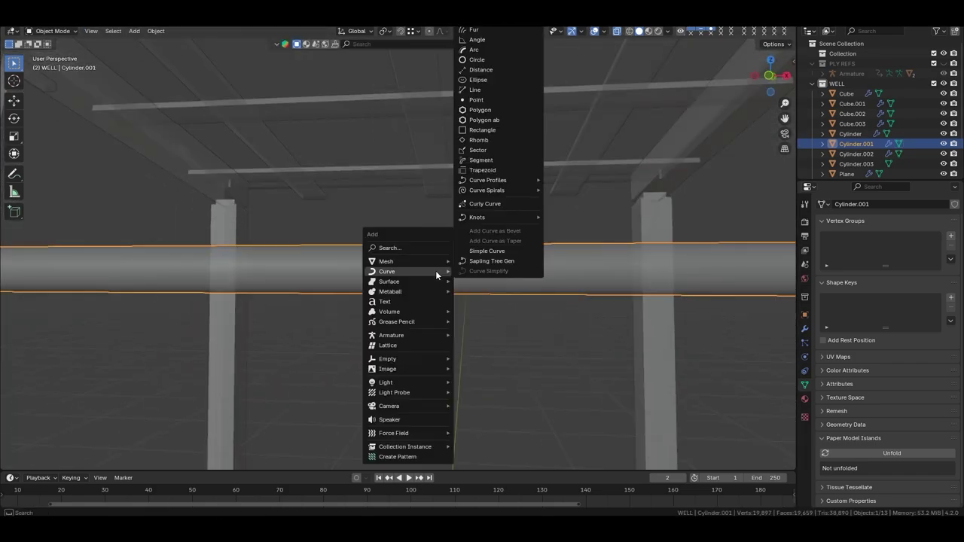
{"action": "mouse_move", "coordinate": [487, 190]}
{"action": "left_click", "coordinate": [572, 191]}
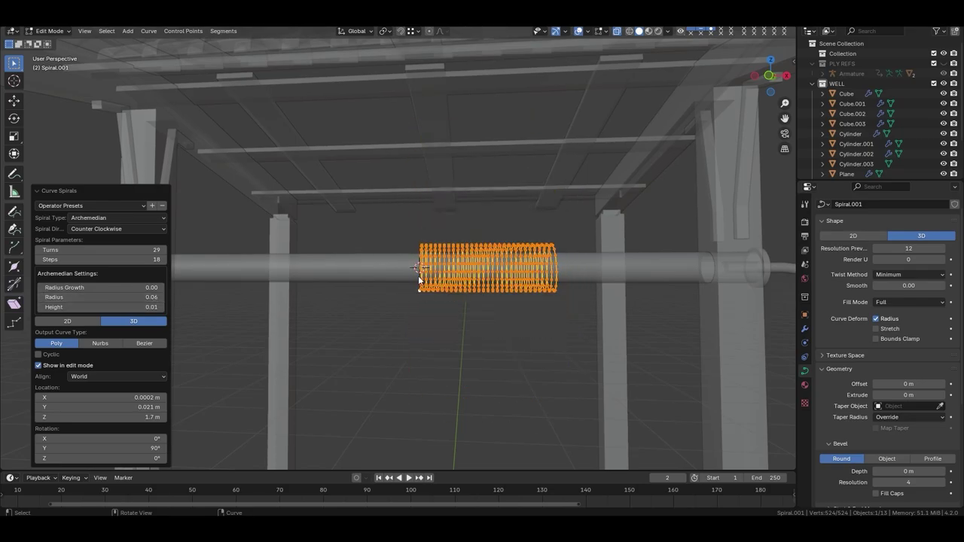
{"action": "key", "text": "KP_Decimal"}
{"action": "middle_click_drag", "start_coordinate": [419, 280], "coordinate": [117, 288]}
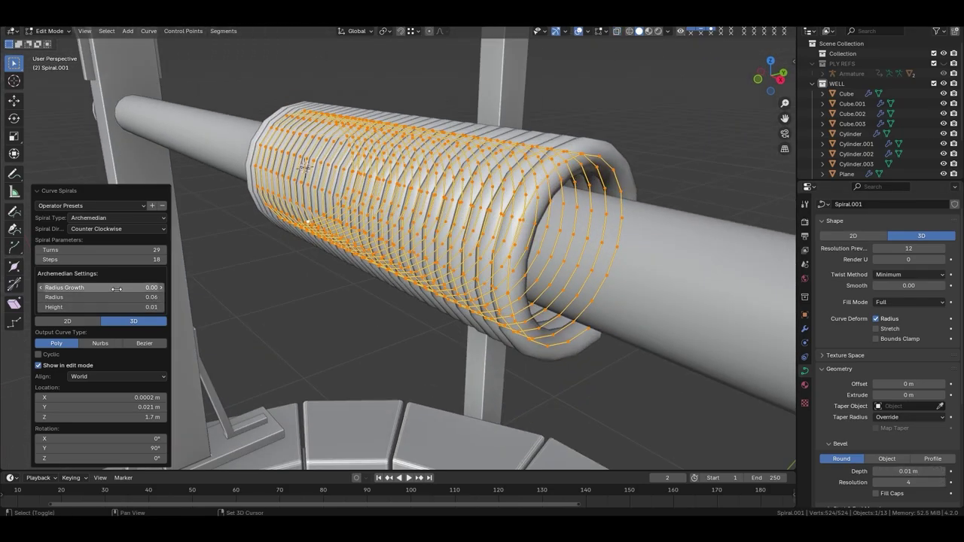
{"action": "left_click_drag", "start_coordinate": [117, 289], "coordinate": [118, 289]}
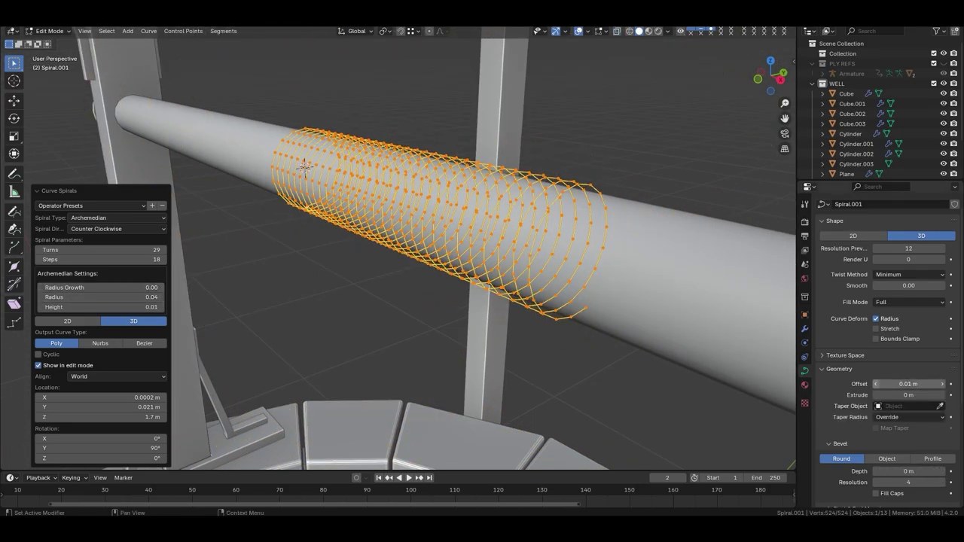
{"action": "middle_click_drag", "start_coordinate": [483, 317], "coordinate": [226, 301]}
{"action": "left_click_drag", "start_coordinate": [139, 307], "coordinate": [141, 306]}
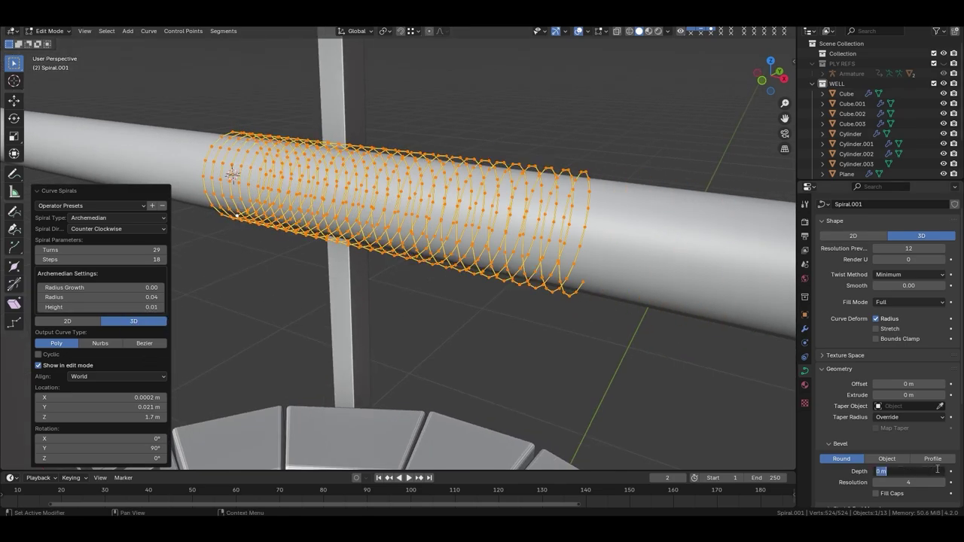
{"action": "type", "text": "0.01"}
{"action": "key", "text": "Return"}
{"action": "key", "text": "KP_1"}
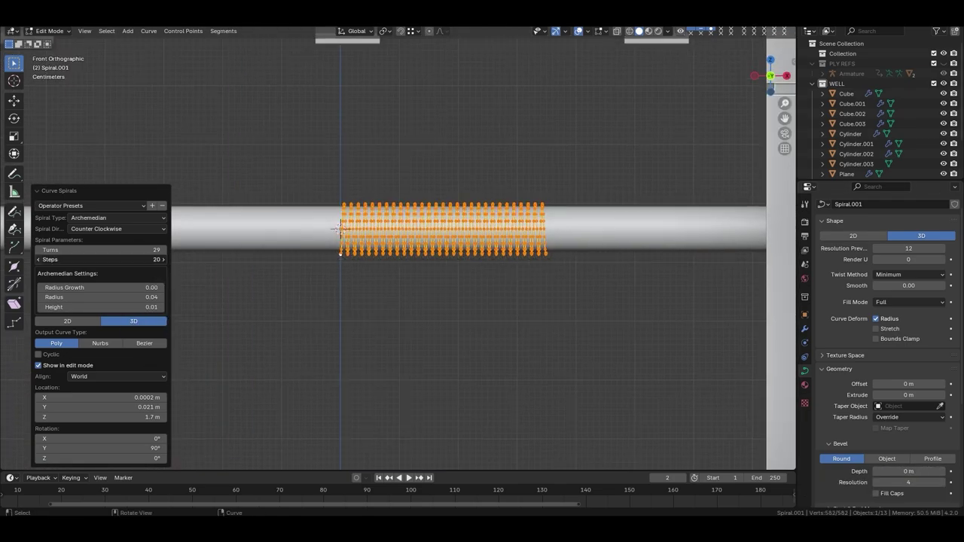
Set the spiral's origin to its geometry and slide it along X onto the shaft
{"action": "scroll", "coordinate": [54, 104], "scroll_direction": "down", "scroll_amount": 3}
{"action": "scroll", "coordinate": [54, 105], "scroll_direction": "up", "scroll_amount": 1}
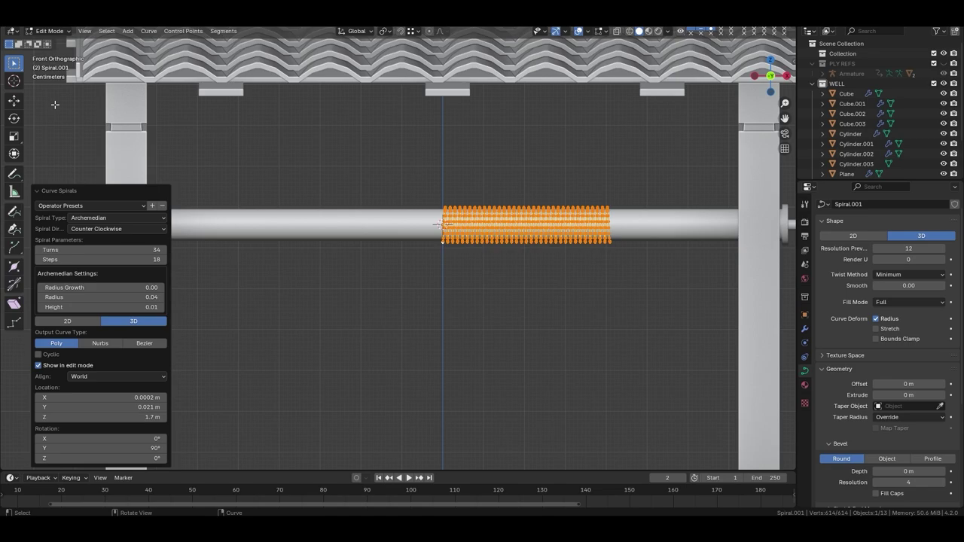
{"action": "key", "text": "Tab"}
{"action": "scroll", "coordinate": [324, 260], "scroll_direction": "up", "scroll_amount": 2}
{"action": "right_click", "coordinate": [434, 315]}
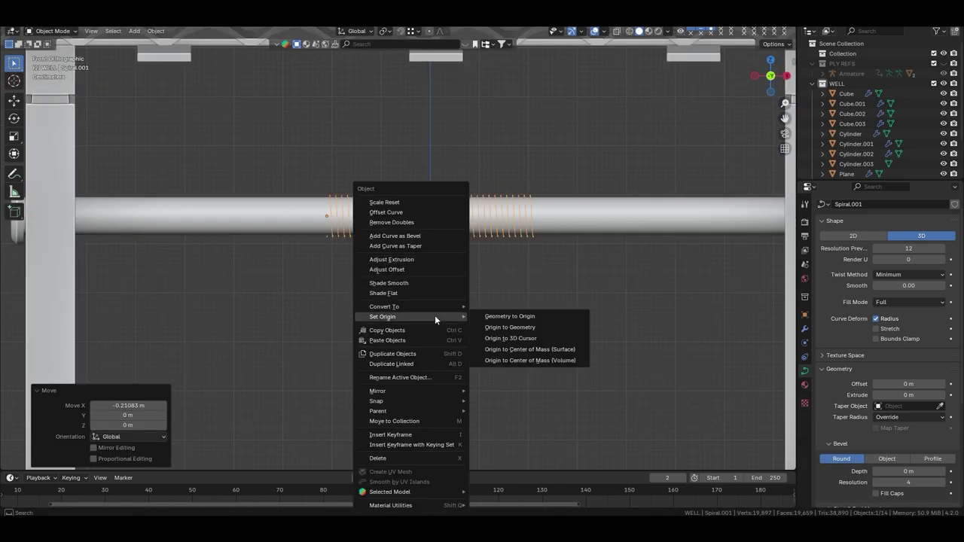
{"action": "left_click", "coordinate": [497, 311]}
{"action": "key", "text": "g"}
{"action": "key", "text": "x"}
{"action": "left_click", "coordinate": [499, 298]}
{"action": "mouse_move", "coordinate": [499, 298]}
{"action": "middle_mouse_down"}
{"action": "mouse_move", "coordinate": [374, 241]}
{"action": "mouse_move", "coordinate": [513, 280]}
{"action": "mouse_move", "coordinate": [568, 282]}
{"action": "mouse_move", "coordinate": [560, 288]}
{"action": "middle_mouse_up"}
Adjust the spiral's points in Edit Mode so the coil fits around the axle
{"action": "right_click", "coordinate": [560, 288]}
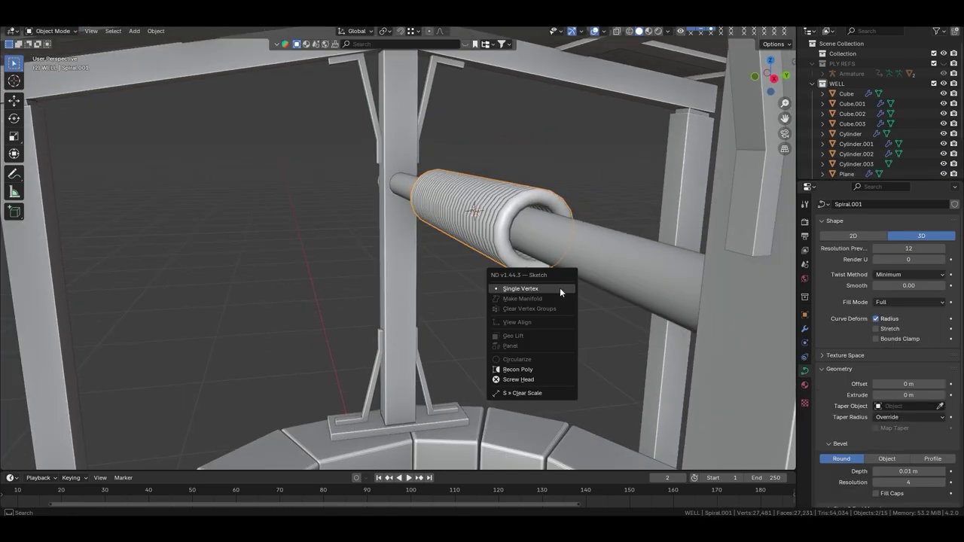
{"action": "key", "text": "Escape"}
{"action": "key", "text": "Tab"}
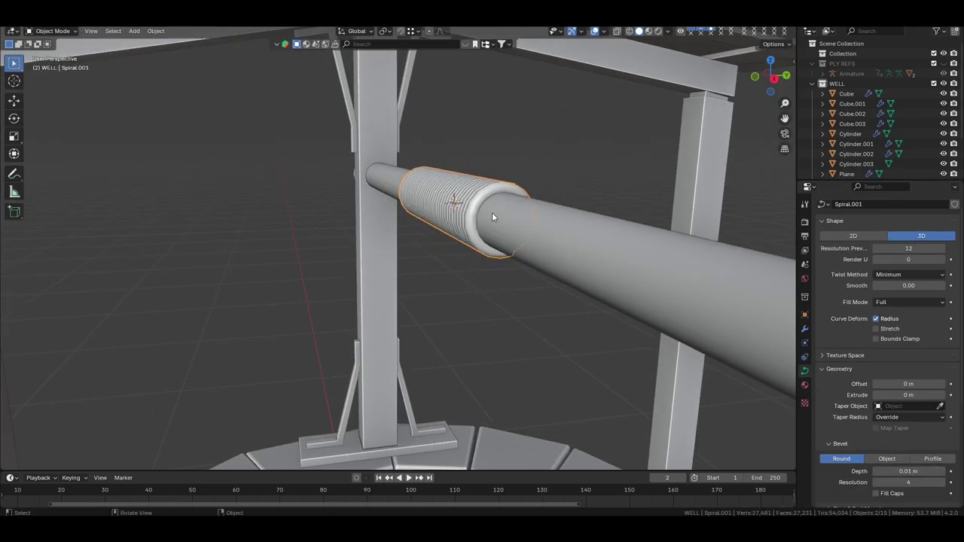
{"action": "right_click", "coordinate": [509, 242]}
{"action": "mouse_move", "coordinate": [510, 242]}
{"action": "middle_mouse_down"}
{"action": "mouse_move", "coordinate": [506, 209]}
{"action": "mouse_move", "coordinate": [480, 322]}
{"action": "mouse_move", "coordinate": [377, 302]}
{"action": "mouse_move", "coordinate": [401, 344]}
{"action": "middle_mouse_up"}
{"action": "key", "text": "Tab"}
{"action": "scroll", "coordinate": [507, 210], "scroll_direction": "up", "scroll_amount": 3}
{"action": "scroll", "coordinate": [377, 301], "scroll_direction": "down", "scroll_amount": 3}
{"action": "scroll", "coordinate": [299, 287], "scroll_direction": "up", "scroll_amount": 4}
{"action": "left_click", "coordinate": [283, 256]}
{"action": "key", "text": "Tab"}
Move the coiled spiral's points along Z
{"action": "scroll", "coordinate": [283, 256], "scroll_direction": "down", "scroll_amount": 5}
{"action": "scroll", "coordinate": [401, 345], "scroll_direction": "up", "scroll_amount": 2}
{"action": "scroll", "coordinate": [401, 344], "scroll_direction": "up", "scroll_amount": 5}
{"action": "left_click", "coordinate": [477, 270]}
{"action": "key", "text": "Tab"}
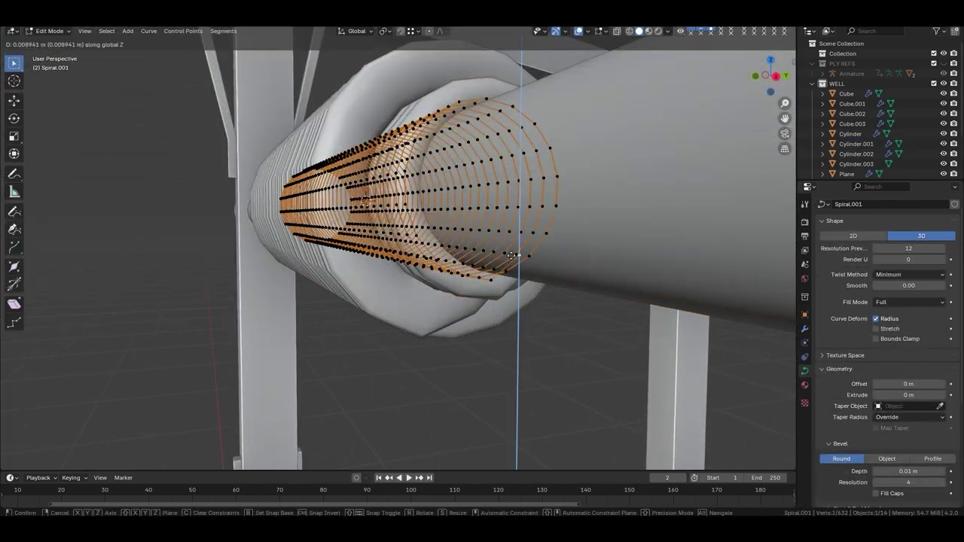
{"action": "key", "text": "g"}
{"action": "key", "text": "z"}
{"action": "key", "text": "Return"}
{"action": "key", "text": "Tab"}
Select the second spiral coil and enter Edit Mode on it
{"action": "scroll", "coordinate": [254, 258], "scroll_direction": "down", "scroll_amount": 2}
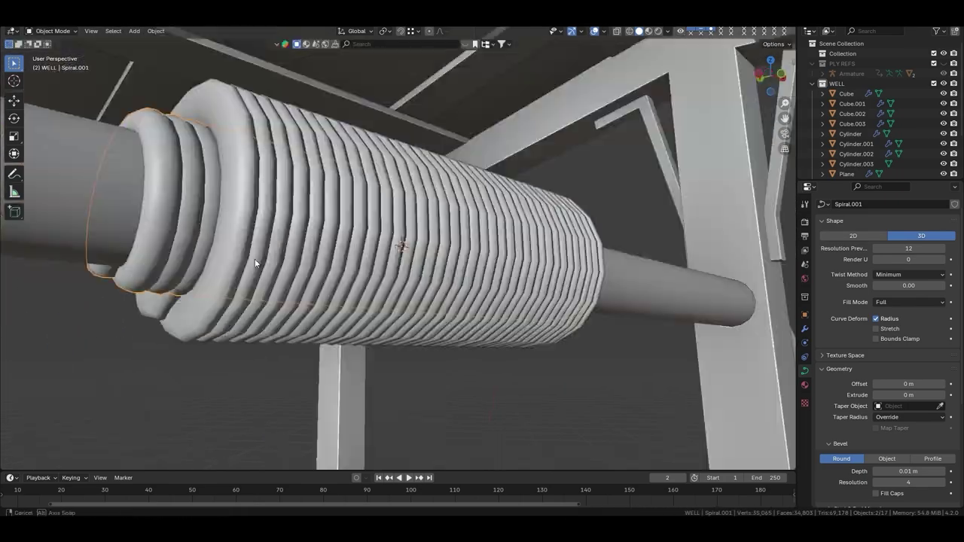
{"action": "scroll", "coordinate": [254, 258], "scroll_direction": "down", "scroll_amount": 5}
{"action": "middle_click_drag", "start_coordinate": [333, 282], "coordinate": [285, 296]}
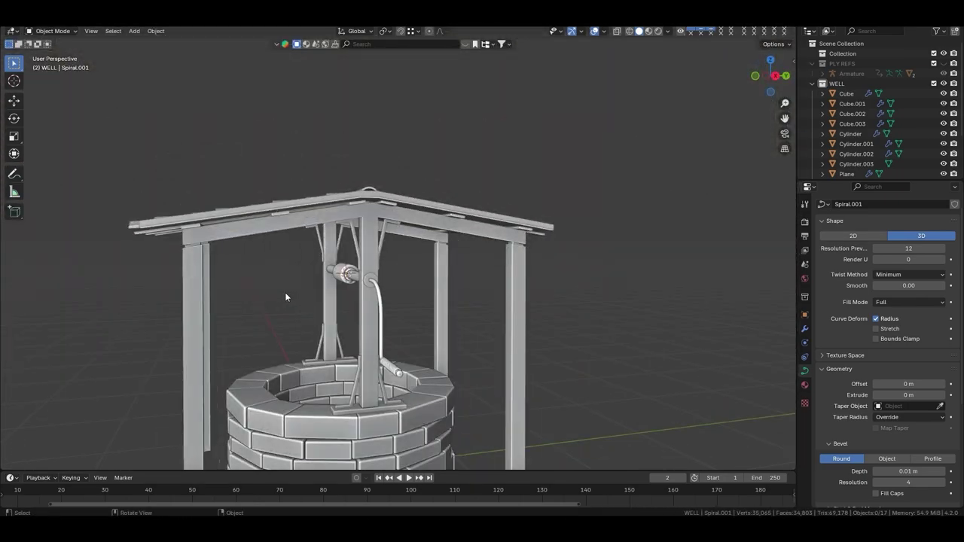
{"action": "scroll", "coordinate": [479, 223], "scroll_direction": "up", "scroll_amount": 5}
{"action": "left_click", "coordinate": [479, 223]}
{"action": "key", "text": "Tab"}
Add a new Bézier curve and draw the rope in front orthographic view
{"action": "key", "text": "g"}
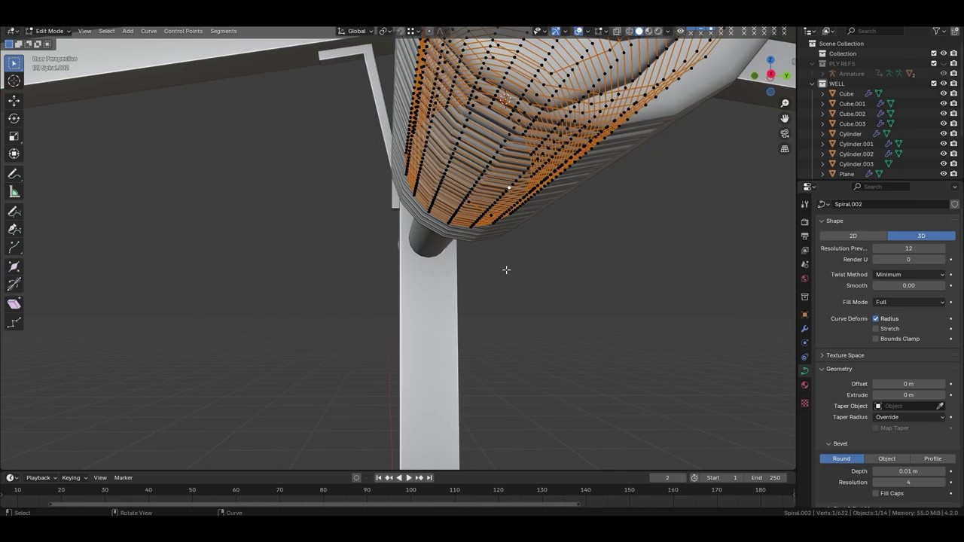
{"action": "key", "text": "Tab"}
{"action": "scroll", "coordinate": [507, 270], "scroll_direction": "down", "scroll_amount": 5}
{"action": "scroll", "coordinate": [521, 243], "scroll_direction": "up", "scroll_amount": 5}
{"action": "key", "text": "shift+a"}
{"action": "key", "text": "Tab"}
{"action": "key", "text": "KP_1"}
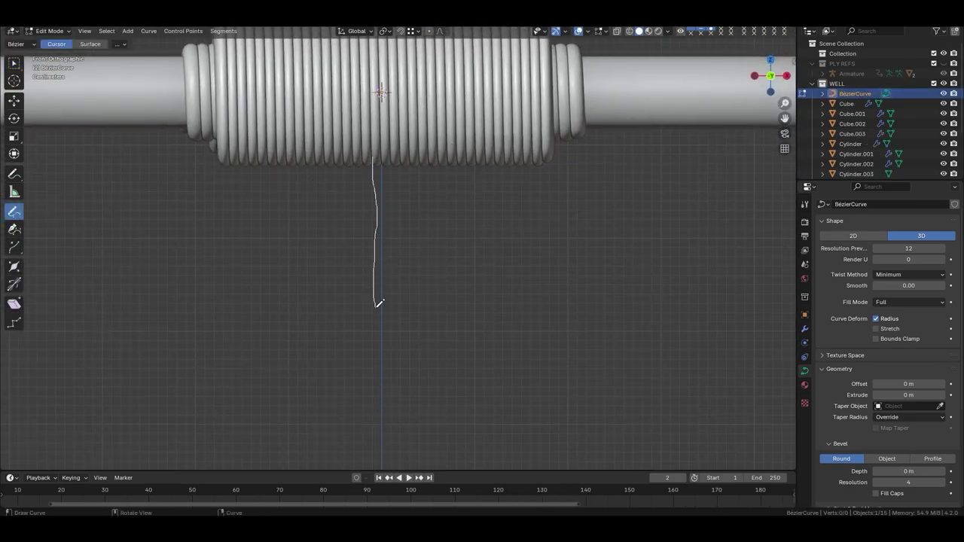
{"action": "key", "text": "Tab"}
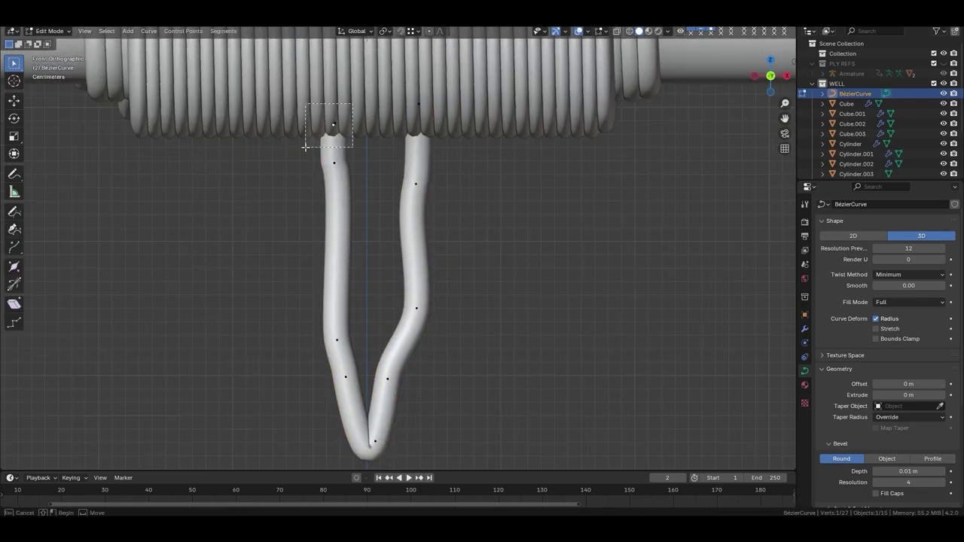
Move the rope's bottom point along Y
{"action": "scroll", "coordinate": [362, 150], "scroll_direction": "up", "scroll_amount": 4}
{"action": "scroll", "coordinate": [362, 226], "scroll_direction": "down", "scroll_amount": 3}
{"action": "scroll", "coordinate": [377, 316], "scroll_direction": "up", "scroll_amount": 3}
{"action": "left_click", "coordinate": [354, 301]}
{"action": "key", "text": "g"}
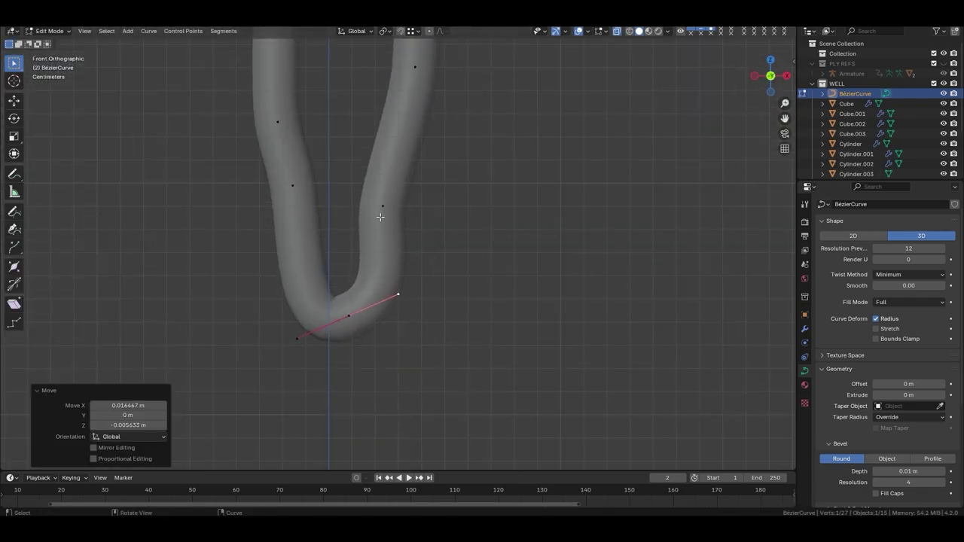
{"action": "scroll", "coordinate": [273, 240], "scroll_direction": "down", "scroll_amount": 5, "text": "alt"}
{"action": "mouse_move", "coordinate": [278, 204]}
{"action": "middle_mouse_down", "text": "alt"}
{"action": "mouse_move", "coordinate": [452, 249]}
{"action": "mouse_move", "coordinate": [510, 323]}
{"action": "mouse_move", "coordinate": [344, 272]}
{"action": "mouse_move", "coordinate": [324, 316]}
{"action": "middle_mouse_up", "text": "alt"}
{"action": "scroll", "coordinate": [452, 249], "scroll_direction": "up", "scroll_amount": 6, "text": "alt"}
{"action": "key", "text": "y"}
From the right side view, move the rope's points along Y to shape the hanging loop
{"action": "scroll", "coordinate": [343, 271], "scroll_direction": "up", "scroll_amount": 5, "text": "alt"}
{"action": "key", "text": "g"}
{"action": "key", "text": "y"}
{"action": "scroll", "coordinate": [341, 275], "scroll_direction": "down", "scroll_amount": 4, "text": "alt"}
{"action": "key", "text": "grave"}
{"action": "left_click", "coordinate": [383, 282]}
{"action": "key", "text": "g"}
{"action": "key", "text": "y"}
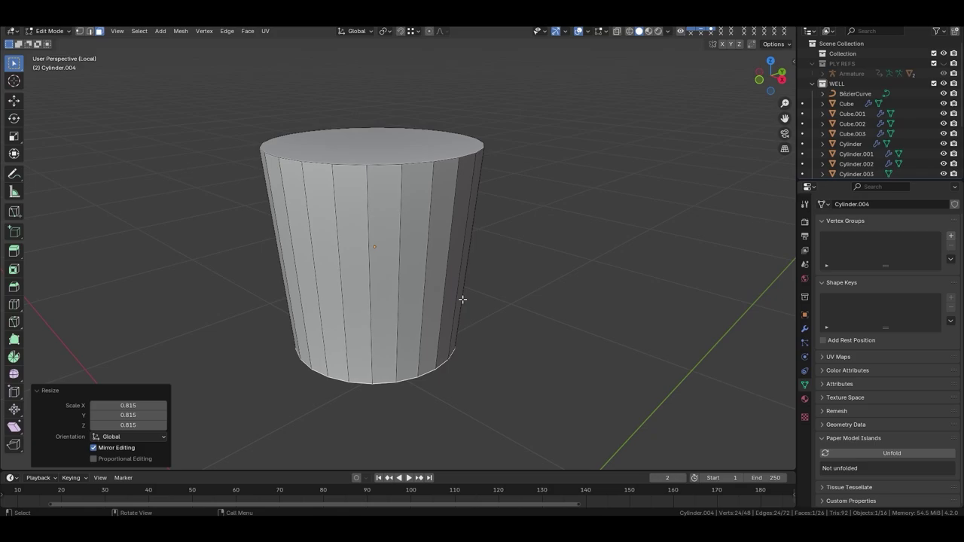
Undo the bottom grid fill and extrude the bucket's top ring of faces into a rim
{"action": "middle_click_drag", "start_coordinate": [440, 172], "coordinate": [437, 313]}
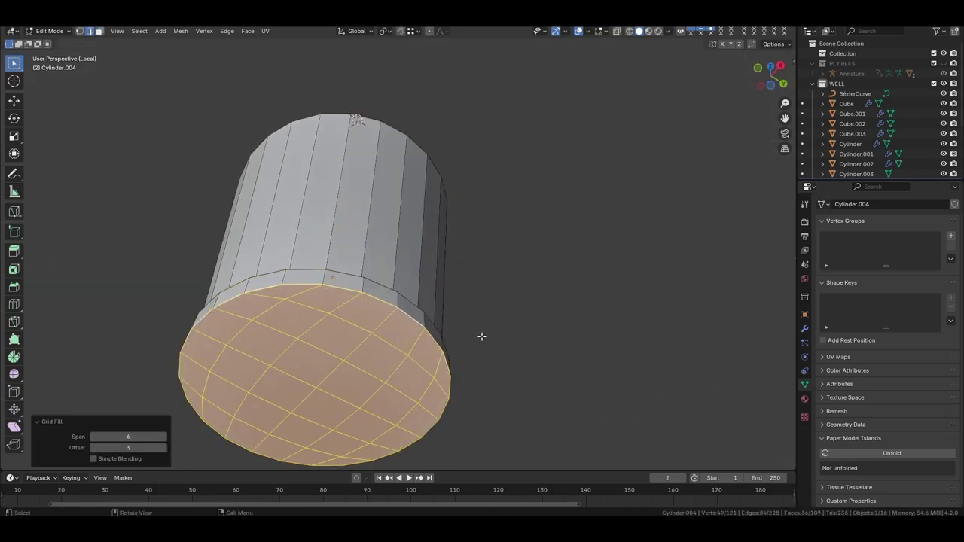
{"action": "key", "text": "KP_1"}
{"action": "key", "text": "ctrl+z"}
{"action": "key", "text": "Escape"}
{"action": "middle_click_drag", "start_coordinate": [411, 248], "coordinate": [391, 244]}
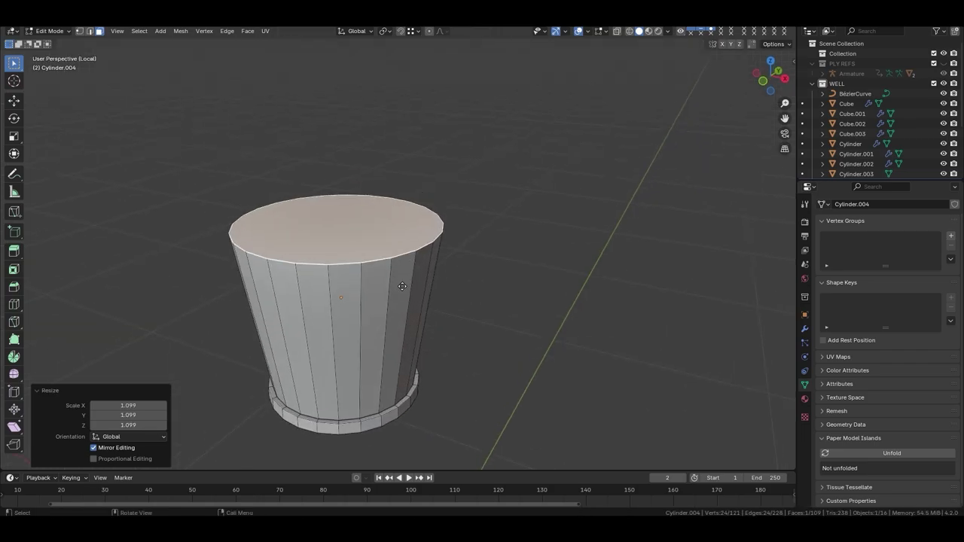
{"action": "left_click", "coordinate": [391, 244], "text": "alt"}
{"action": "key", "text": "z"}
{"action": "left_click", "coordinate": [439, 356]}
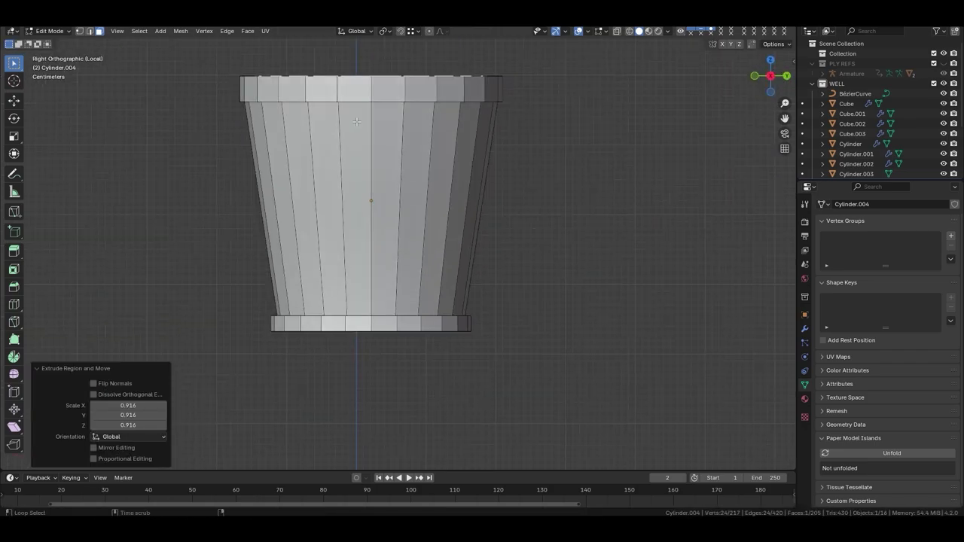
In right side view, add an edge loop around the bucket to form a band
{"action": "key", "text": "KP_3"}
{"action": "key", "text": "Escape"}
{"action": "key", "text": "ctrl+r"}
{"action": "left_click", "coordinate": [459, 264]}
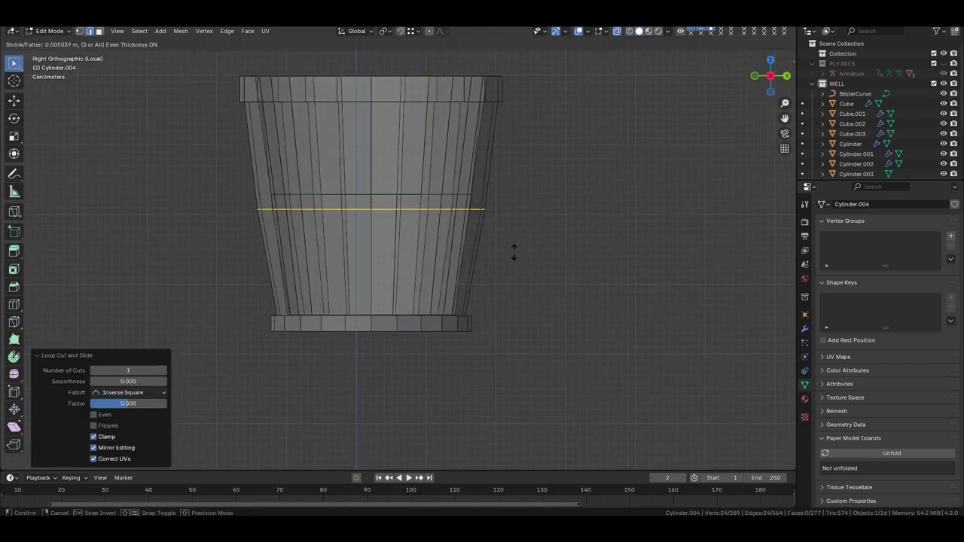
{"action": "left_click", "coordinate": [514, 252]}
{"action": "middle_click_drag", "start_coordinate": [542, 355], "coordinate": [454, 244]}
{"action": "scroll", "coordinate": [433, 229], "scroll_direction": "up", "scroll_amount": 3}
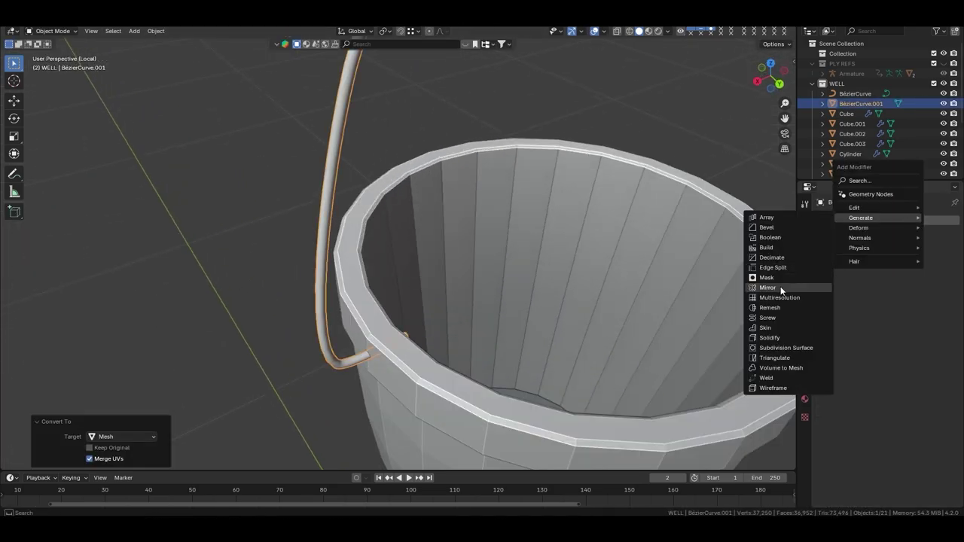
Mirror the handle onto the bucket's other side with a Mirror modifier
{"action": "left_click", "coordinate": [781, 287]}
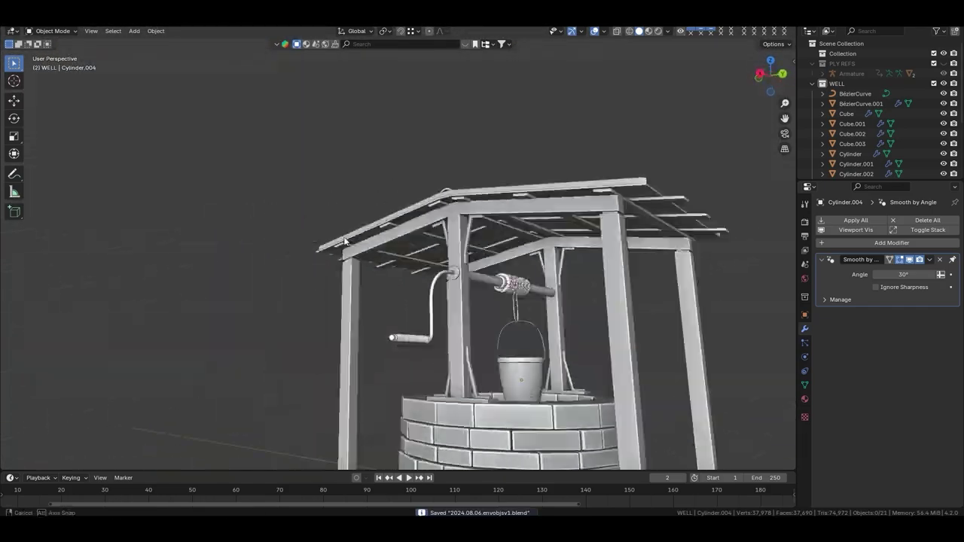
Scale the spiral in Edit Mode along X and then Y
{"action": "key", "text": "shift+a"}
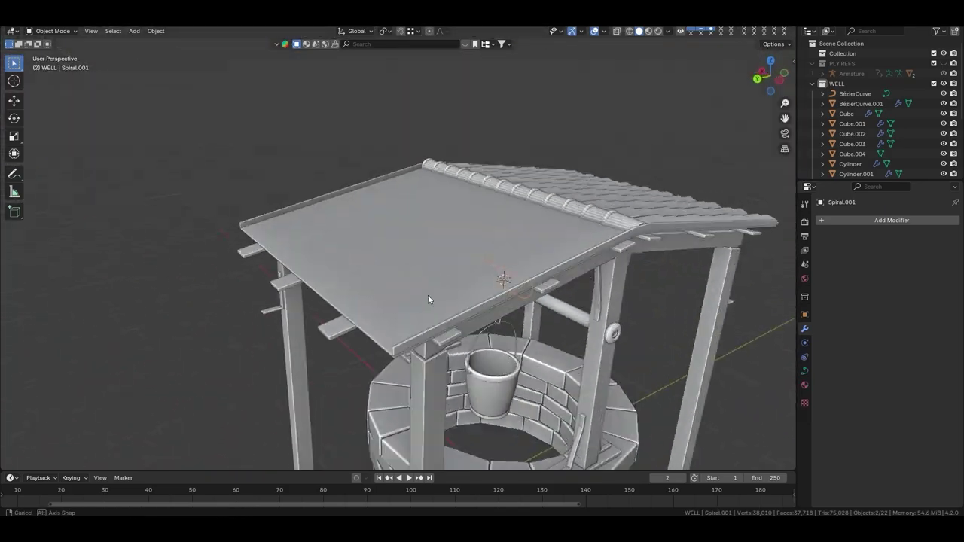
{"action": "middle_click_drag", "start_coordinate": [428, 300], "coordinate": [532, 205]}
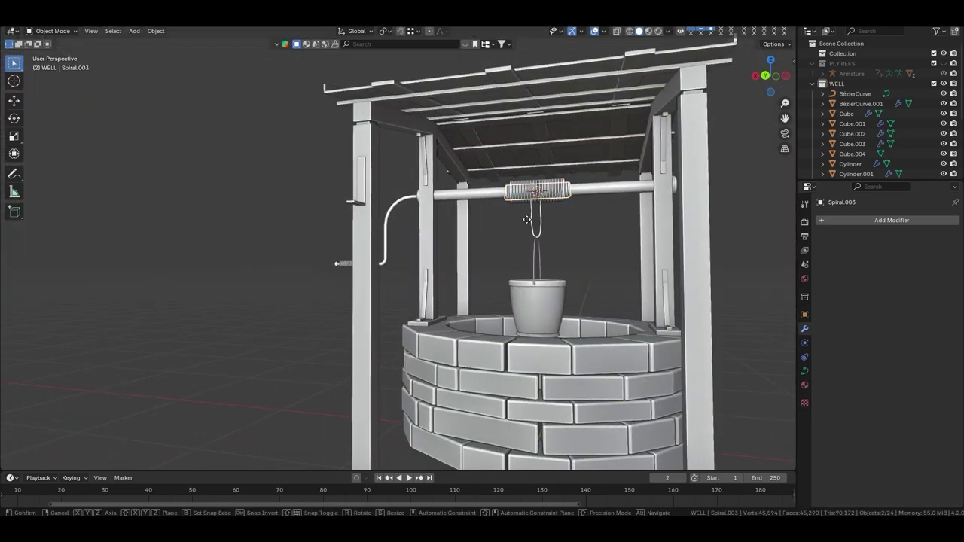
{"action": "key", "text": "Tab"}
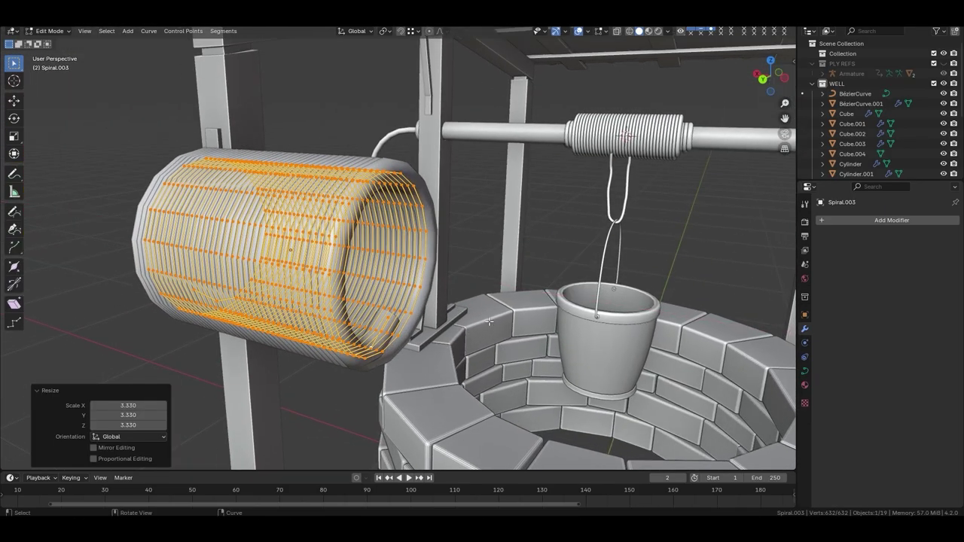
{"action": "key", "text": "s"}
{"action": "key", "text": "x"}
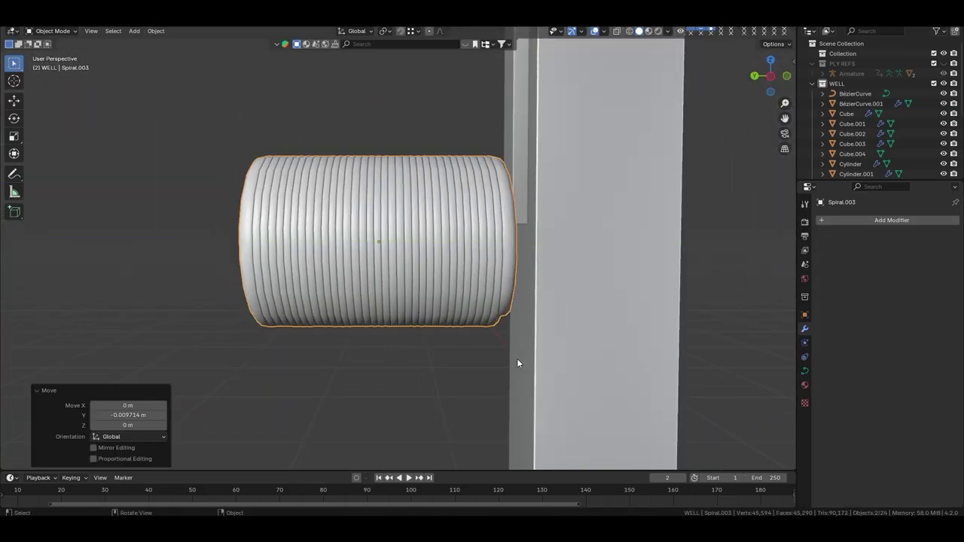
{"action": "key", "text": "s"}
{"action": "key", "text": "y"}
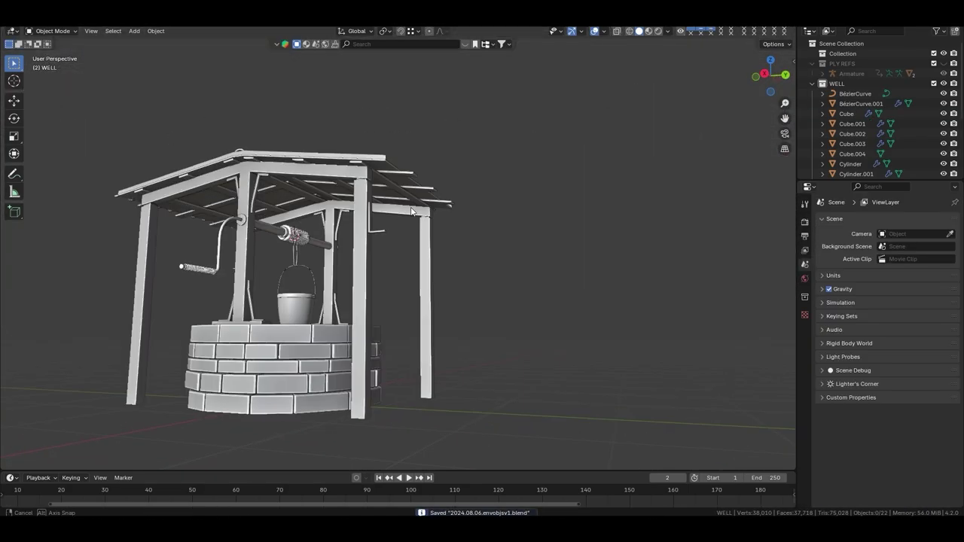
Select all objects, use the object context menu, then add a cylinder at the 3D cursor
{"action": "middle_click_drag", "start_coordinate": [255, 239], "coordinate": [354, 224]}
{"action": "key", "text": "a"}
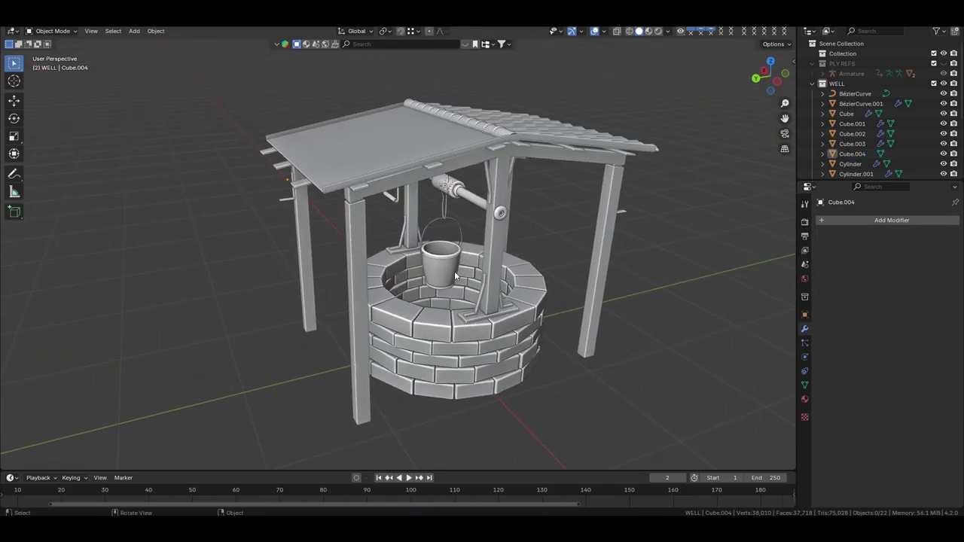
{"action": "right_click", "coordinate": [459, 211]}
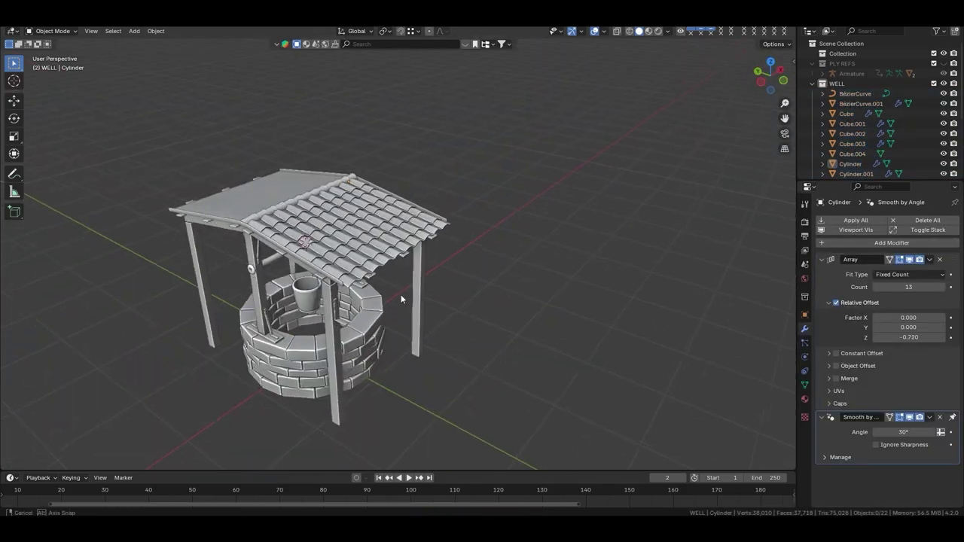
{"action": "middle_click_drag", "start_coordinate": [401, 299], "coordinate": [456, 271]}
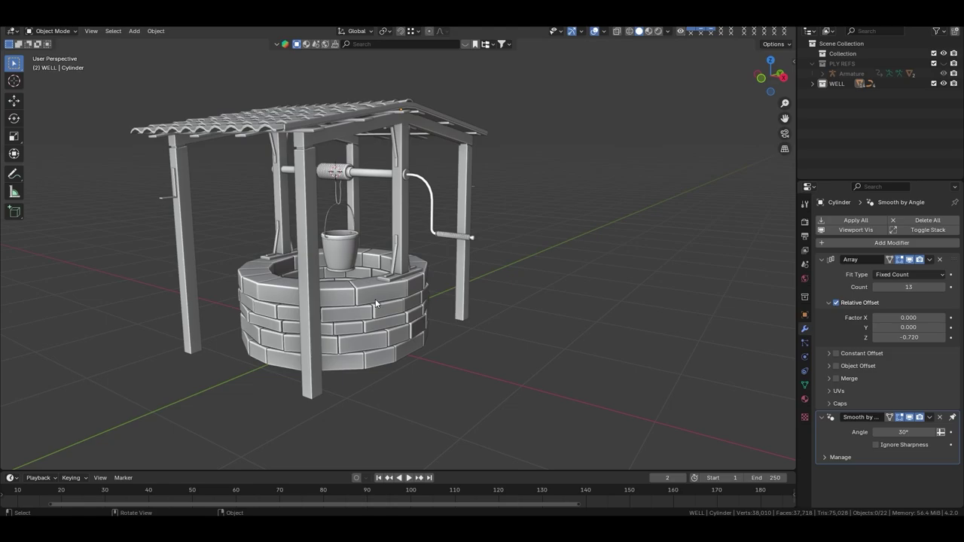
{"action": "key", "text": "shift+a"}
Move the new cylinder into a new collection named GAS LAMP
{"action": "left_click", "coordinate": [475, 297]}
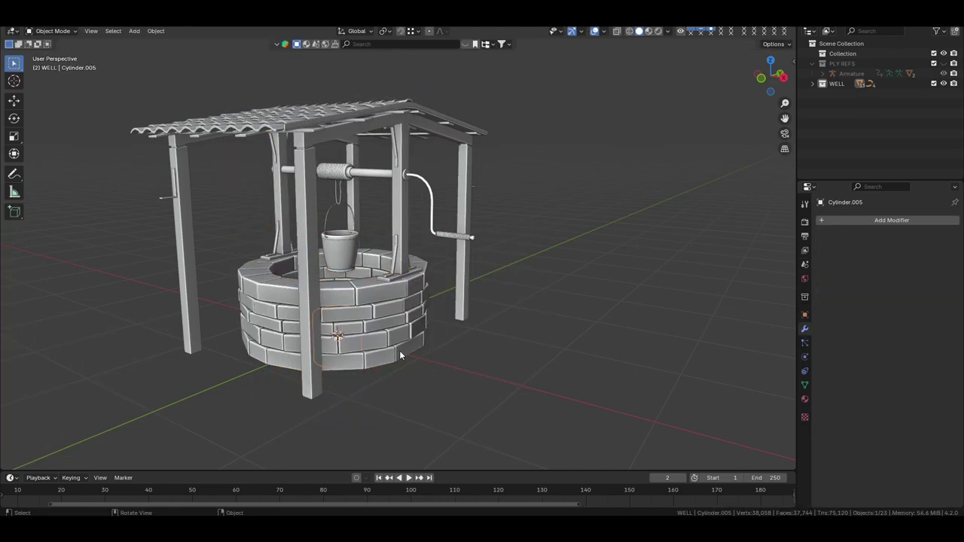
{"action": "key", "text": "m"}
{"action": "left_click", "coordinate": [468, 492]}
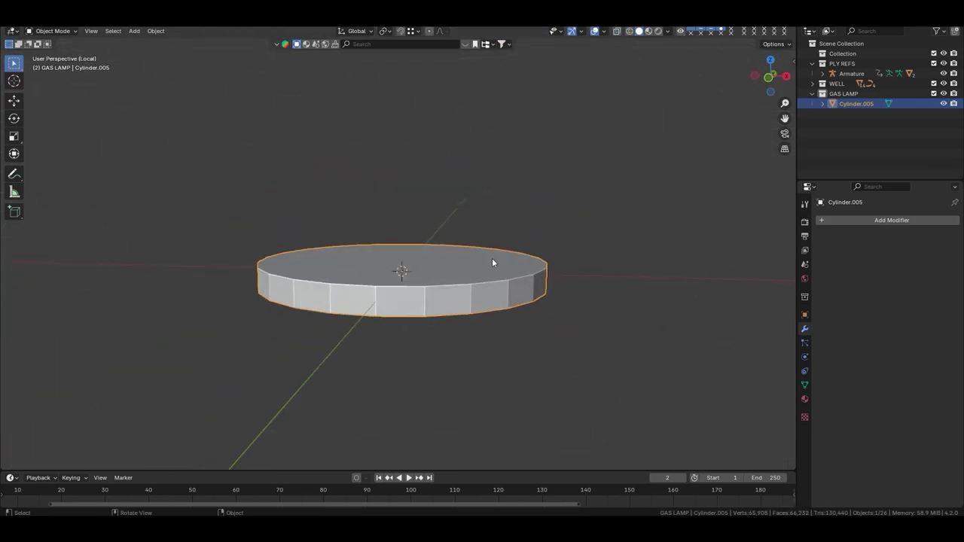
Extrude the cylinder's top face and scale it inward to round the base
{"action": "key", "text": "Tab"}
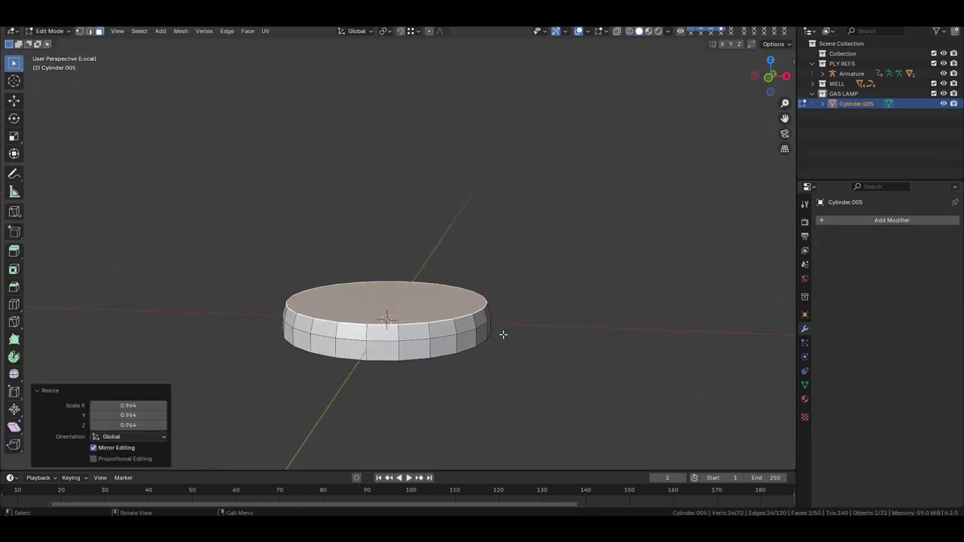
{"action": "middle_click_drag", "start_coordinate": [592, 373], "coordinate": [538, 389]}
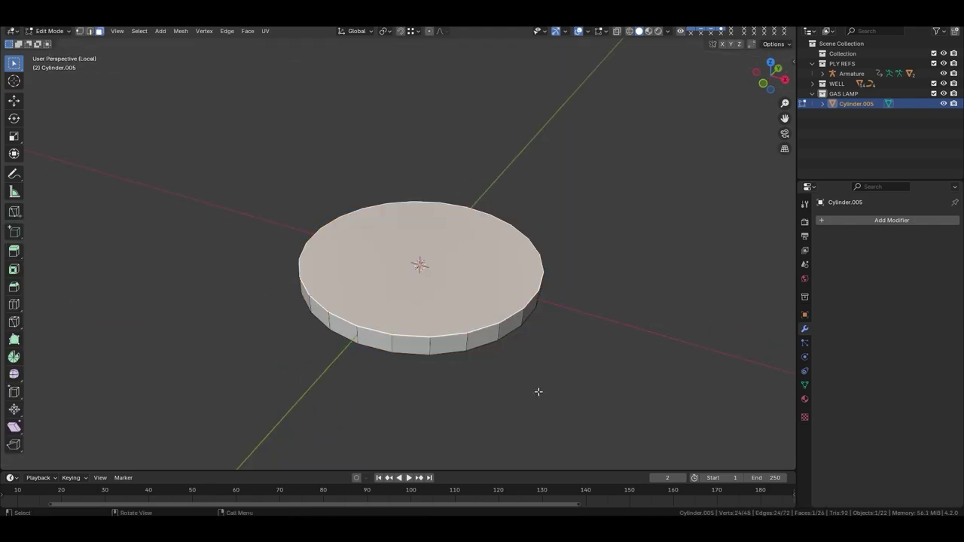
{"action": "key", "text": "e"}
{"action": "key", "text": "s"}
{"action": "left_click", "coordinate": [523, 321]}
Inset one side face of the cylinder and slide an edge of the inset
{"action": "middle_click_drag", "start_coordinate": [426, 366], "coordinate": [364, 315]}
{"action": "left_click", "coordinate": [365, 315]}
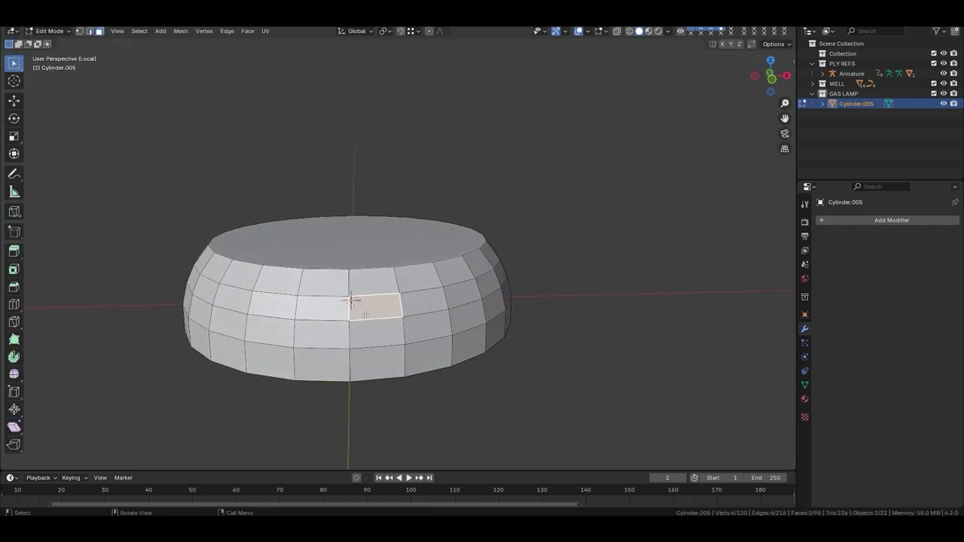
{"action": "left_click", "coordinate": [490, 348]}
{"action": "middle_click_drag", "start_coordinate": [490, 348], "coordinate": [445, 352]}
{"action": "key", "text": "2"}
{"action": "left_click", "coordinate": [444, 352]}
{"action": "left_click", "coordinate": [387, 336]}
Push the inset side face outward along the Y axis
{"action": "mouse_move", "coordinate": [387, 336]}
{"action": "middle_mouse_down"}
{"action": "mouse_move", "coordinate": [428, 333]}
{"action": "mouse_move", "coordinate": [387, 305]}
{"action": "middle_mouse_up"}
{"action": "left_click", "coordinate": [371, 312]}
{"action": "key", "text": "g"}
{"action": "key", "text": "y"}
{"action": "left_click", "coordinate": [377, 318]}
Move the valve face along Z and its normal to form a thin valve stem
{"action": "key", "text": "g"}
{"action": "key", "text": "z"}
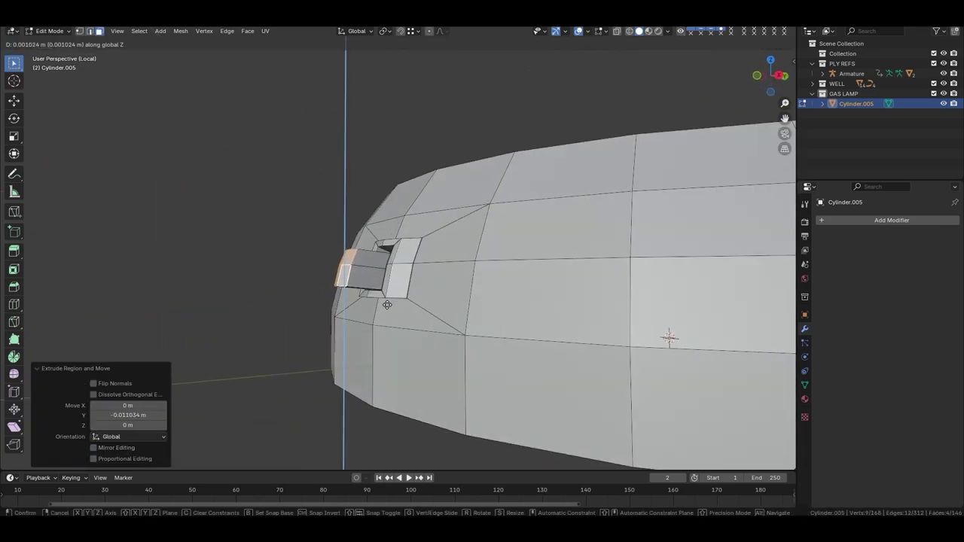
{"action": "left_click", "coordinate": [456, 377]}
{"action": "mouse_move", "coordinate": [455, 377]}
{"action": "middle_mouse_down"}
{"action": "mouse_move", "coordinate": [446, 265]}
{"action": "mouse_move", "coordinate": [348, 306]}
{"action": "middle_mouse_up"}
{"action": "left_click", "coordinate": [426, 353]}
Slide edges and vertices of the valve to refine its shape
{"action": "key", "text": "2"}
{"action": "key", "text": "g"}
{"action": "key", "text": "g"}
{"action": "left_click", "coordinate": [455, 247]}
{"action": "left_click", "coordinate": [353, 391]}
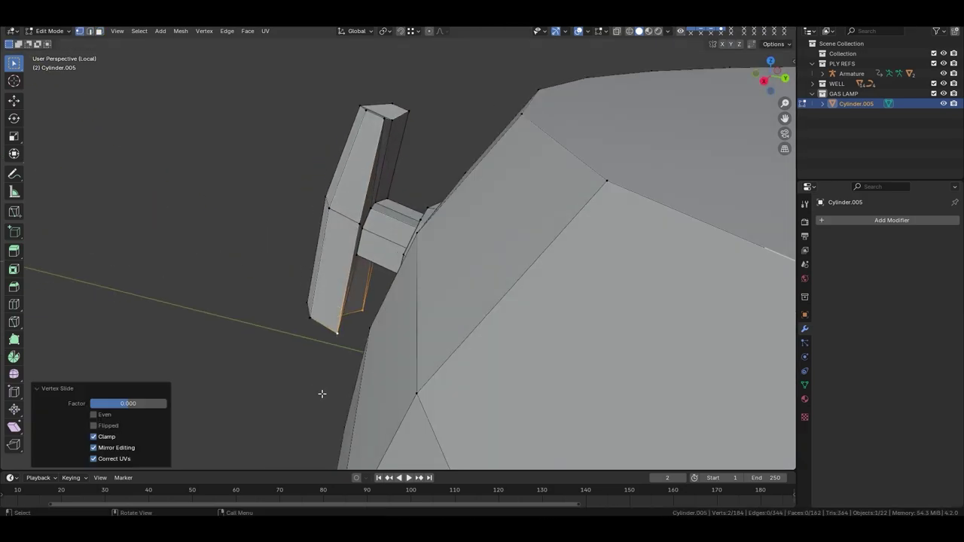
{"action": "key", "text": "g"}
{"action": "left_click", "coordinate": [361, 383]}
Move the selected handle part along Y to extend the valve handle
{"action": "mouse_move", "coordinate": [362, 384]}
{"action": "middle_mouse_down"}
{"action": "mouse_move", "coordinate": [267, 361]}
{"action": "mouse_move", "coordinate": [277, 413]}
{"action": "middle_mouse_up"}
{"action": "key", "text": "g"}
{"action": "key", "text": "y"}
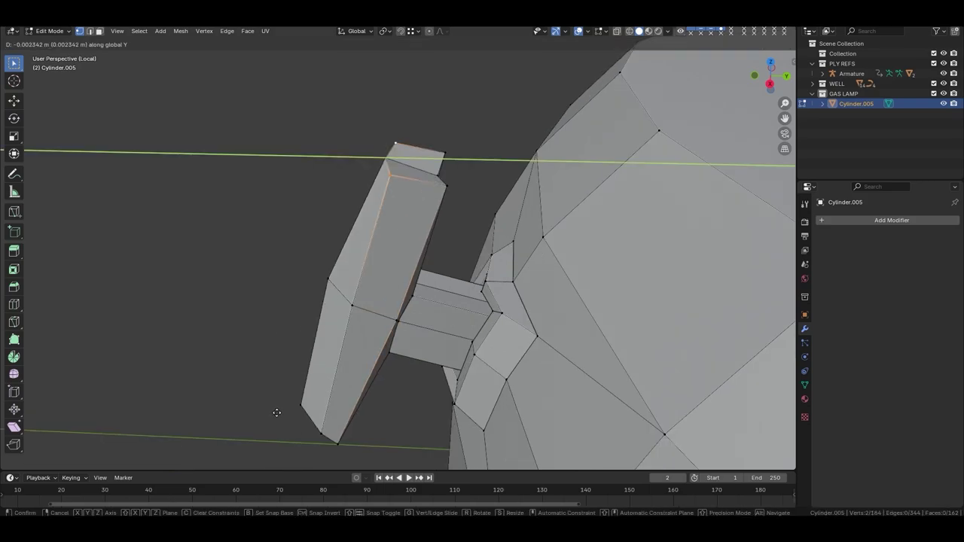
{"action": "middle_click_drag", "start_coordinate": [461, 252], "coordinate": [407, 215]}
{"action": "key", "text": "g"}
{"action": "left_click", "coordinate": [333, 272]}
{"action": "mouse_move", "coordinate": [333, 271]}
{"action": "middle_mouse_down"}
{"action": "mouse_move", "coordinate": [333, 222]}
{"action": "mouse_move", "coordinate": [545, 420]}
{"action": "mouse_move", "coordinate": [196, 370]}
{"action": "mouse_move", "coordinate": [477, 249]}
{"action": "middle_mouse_up"}
Try bevelling the valve's edge loops, undo it, and add a loop cut to the handle
{"action": "key", "text": "ctrl+b"}
{"action": "left_click", "coordinate": [315, 358]}
{"action": "key", "text": "ctrl+z"}
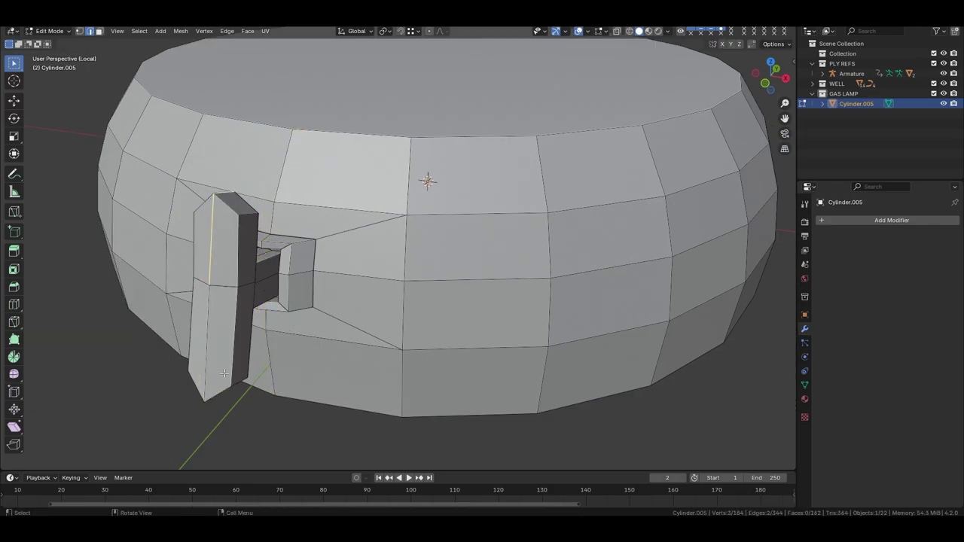
{"action": "middle_click_drag", "start_coordinate": [315, 357], "coordinate": [315, 324]}
{"action": "key", "text": "ctrl+r"}
In right side view, shift the handle's edges along X to form the T-shaped bracket
{"action": "key", "text": "KP_3"}
{"action": "scroll", "coordinate": [261, 369], "scroll_direction": "up", "scroll_amount": 3}
{"action": "left_click", "coordinate": [387, 349], "text": "shift"}
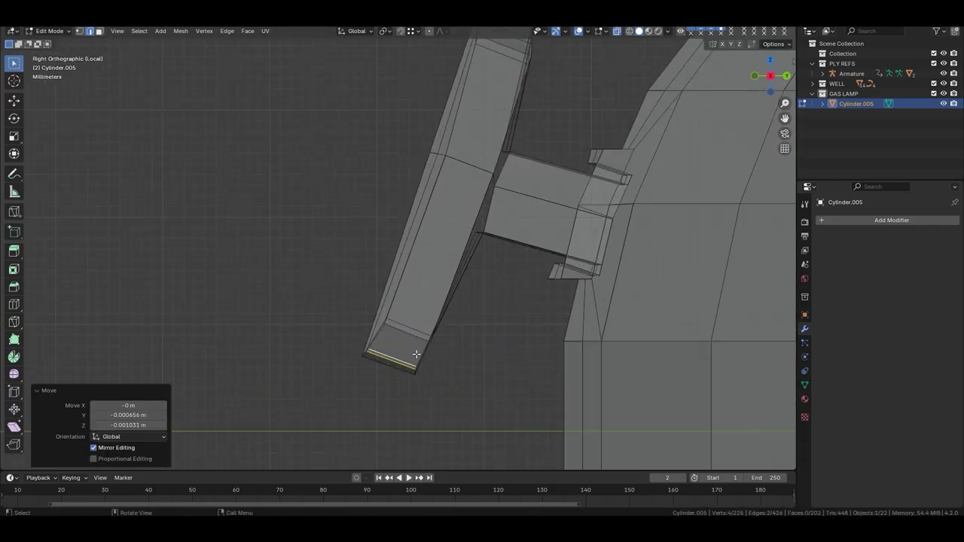
{"action": "mouse_move", "coordinate": [387, 349]}
{"action": "middle_mouse_down"}
{"action": "mouse_move", "coordinate": [467, 248]}
{"action": "mouse_move", "coordinate": [304, 267]}
{"action": "mouse_move", "coordinate": [273, 329]}
{"action": "middle_mouse_up"}
{"action": "key", "text": "KP_3"}
{"action": "left_click", "coordinate": [302, 233]}
{"action": "key", "text": "g"}
{"action": "key", "text": "x"}
{"action": "left_click", "coordinate": [273, 328], "text": "shift"}
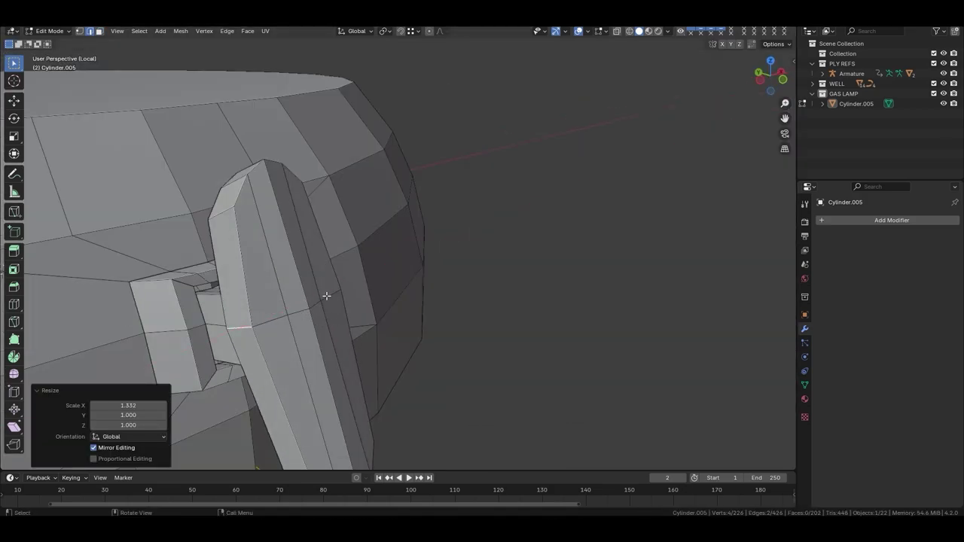
Leave Edit Mode and view the whole lamp base from above
{"action": "key", "text": "Tab"}
{"action": "scroll", "coordinate": [392, 349], "scroll_direction": "down", "scroll_amount": 5}
{"action": "middle_click_drag", "start_coordinate": [392, 349], "coordinate": [277, 305]}
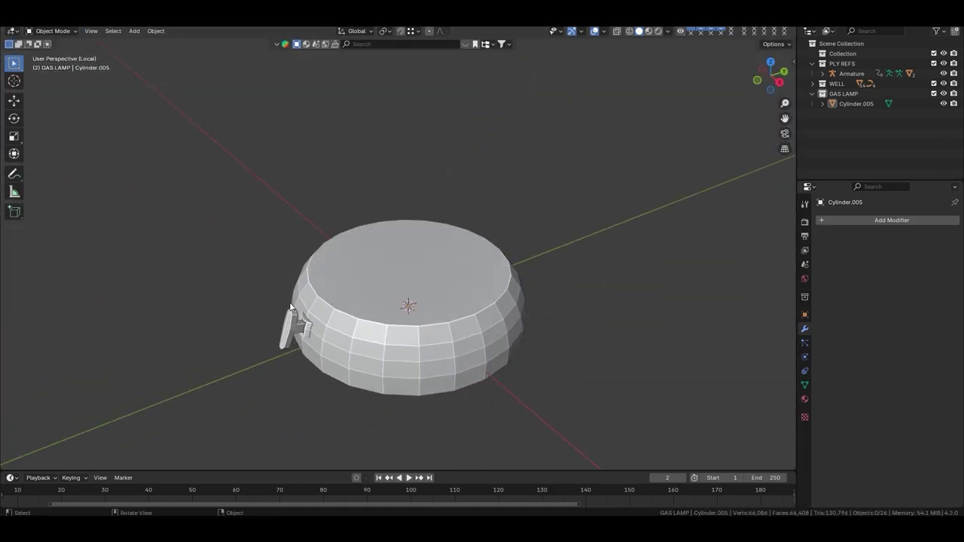
Extrude the top cap face and scale it inward into a recessed rim
{"action": "key", "text": "Tab"}
{"action": "key", "text": "e"}
{"action": "key", "text": "s"}
{"action": "left_click", "coordinate": [535, 338]}
{"action": "middle_click_drag", "start_coordinate": [535, 337], "coordinate": [398, 394]}
{"action": "key", "text": "e"}
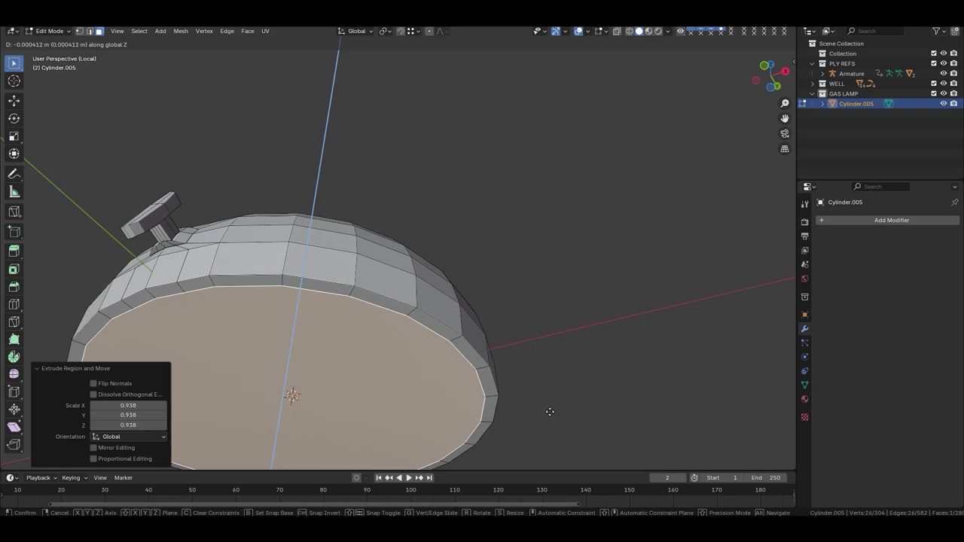
{"action": "left_click", "coordinate": [561, 424]}
Remove the inner face and grid fill the opening with a span of 8
{"action": "key", "text": "ctrl+f"}
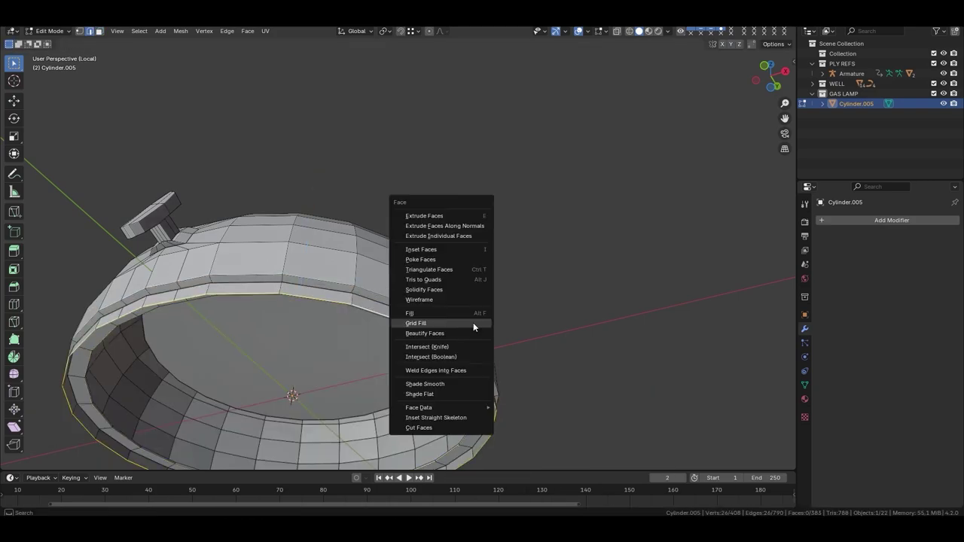
{"action": "left_click", "coordinate": [473, 322]}
{"action": "left_click_drag", "start_coordinate": [128, 437], "coordinate": [143, 437]}
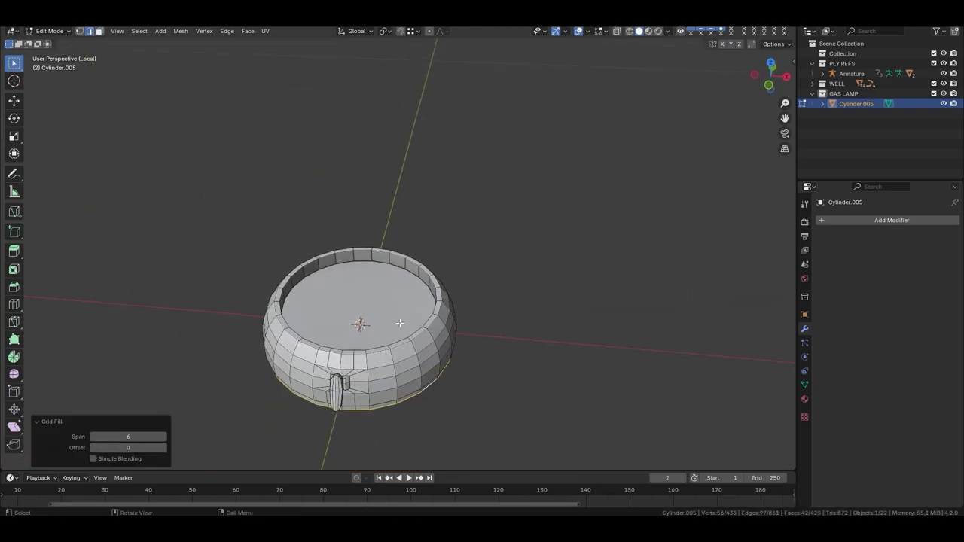
{"action": "mouse_move", "coordinate": [301, 339]}
{"action": "middle_mouse_down"}
{"action": "mouse_move", "coordinate": [467, 326]}
{"action": "mouse_move", "coordinate": [441, 355]}
{"action": "middle_mouse_up"}
Extrude the filled top upward and scale it inward as the first dome step
{"action": "key", "text": "e"}
{"action": "left_click", "coordinate": [428, 323]}
{"action": "scroll", "coordinate": [441, 356], "scroll_direction": "up", "scroll_amount": 3}
{"action": "key", "text": "s"}
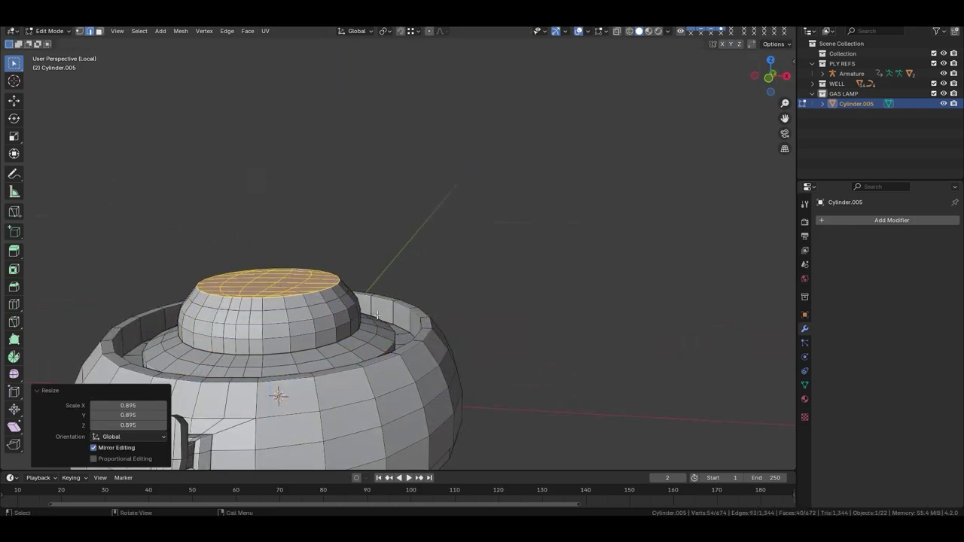
{"action": "left_click", "coordinate": [315, 269]}
{"action": "scroll", "coordinate": [461, 377], "scroll_direction": "up", "scroll_amount": 2}
Extrude the dome again and narrow the top face along X for the chimney
{"action": "key", "text": "e"}
{"action": "mouse_move", "coordinate": [314, 269]}
{"action": "middle_mouse_down"}
{"action": "mouse_move", "coordinate": [462, 377]}
{"action": "mouse_move", "coordinate": [354, 398]}
{"action": "middle_mouse_up"}
{"action": "left_click", "coordinate": [432, 364]}
{"action": "scroll", "coordinate": [354, 398], "scroll_direction": "up", "scroll_amount": 2}
{"action": "key", "text": "s"}
{"action": "key", "text": "x"}
{"action": "left_click", "coordinate": [407, 370]}
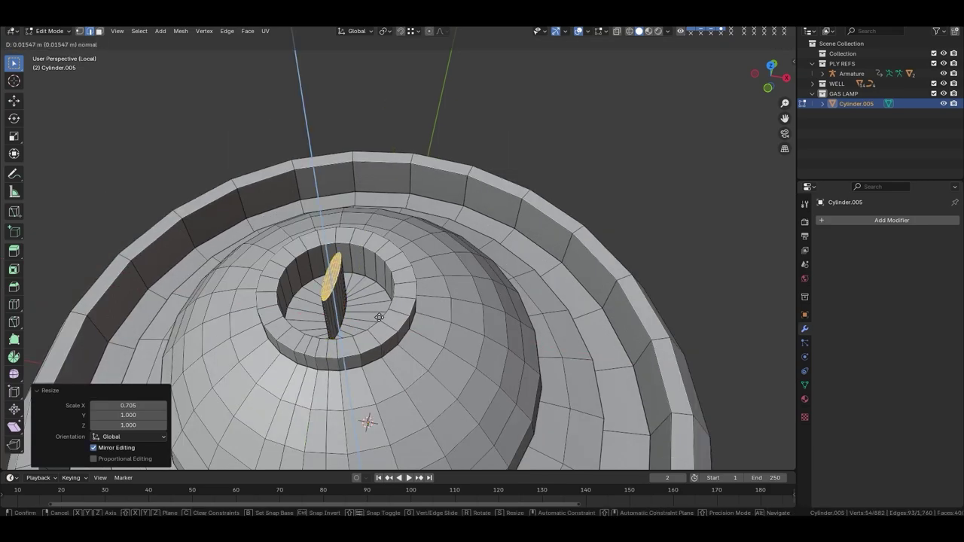
{"action": "middle_click_drag", "start_coordinate": [407, 371], "coordinate": [372, 340], "text": "alt"}
Extrude the chimney tube upward and bevel a loop to bend it
{"action": "key", "text": "e"}
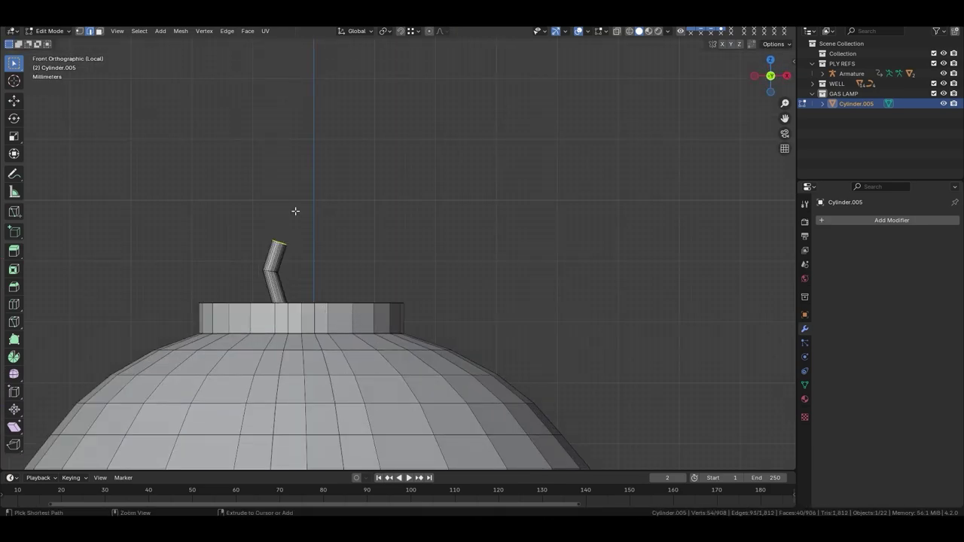
{"action": "middle_click_drag", "start_coordinate": [294, 145], "coordinate": [370, 211]}
{"action": "scroll", "coordinate": [370, 211], "scroll_direction": "up", "scroll_amount": 5}
{"action": "left_click", "coordinate": [350, 249], "text": "alt"}
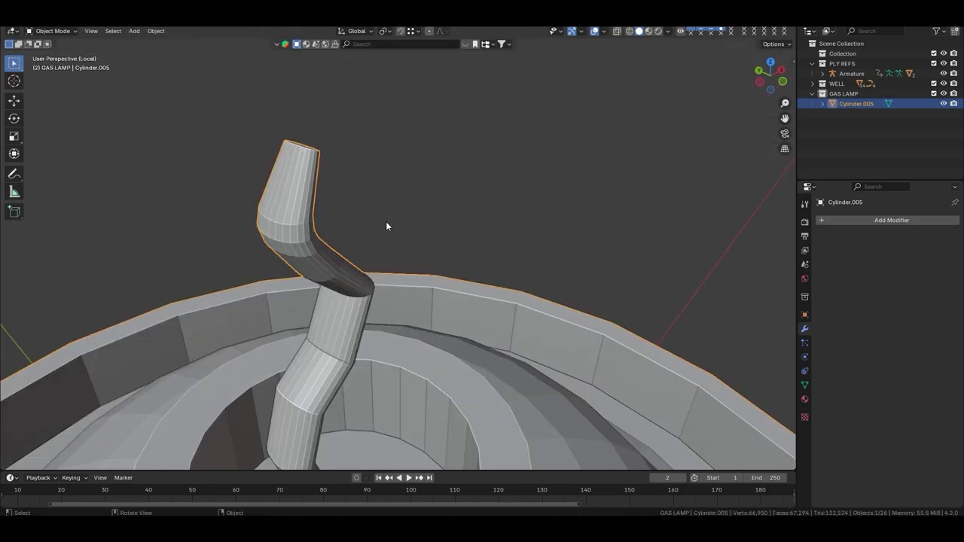
{"action": "key", "text": "ctrl+b"}
{"action": "left_click", "coordinate": [415, 334]}
Leave Edit Mode to inspect the whole lamp top, then return to editing the mesh
{"action": "key", "text": "Tab"}
{"action": "scroll", "coordinate": [469, 295], "scroll_direction": "down", "scroll_amount": 5}
{"action": "middle_click_drag", "start_coordinate": [469, 294], "coordinate": [400, 333]}
{"action": "scroll", "coordinate": [400, 333], "scroll_direction": "up", "scroll_amount": 2}
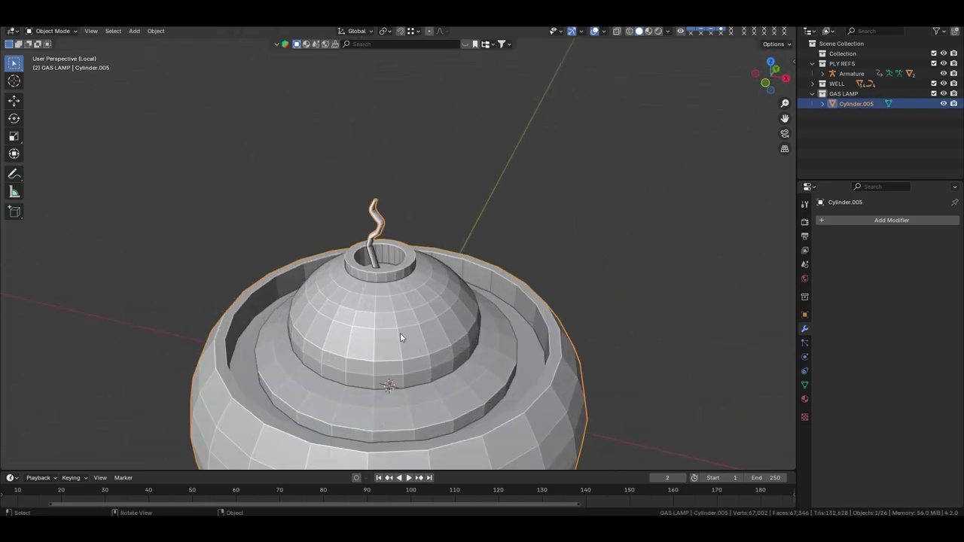
{"action": "scroll", "coordinate": [492, 352], "scroll_direction": "up", "scroll_amount": 2}
{"action": "scroll", "coordinate": [493, 352], "scroll_direction": "down", "scroll_amount": 3}
{"action": "key", "text": "Tab"}
{"action": "scroll", "coordinate": [570, 258], "scroll_direction": "up", "scroll_amount": 5}
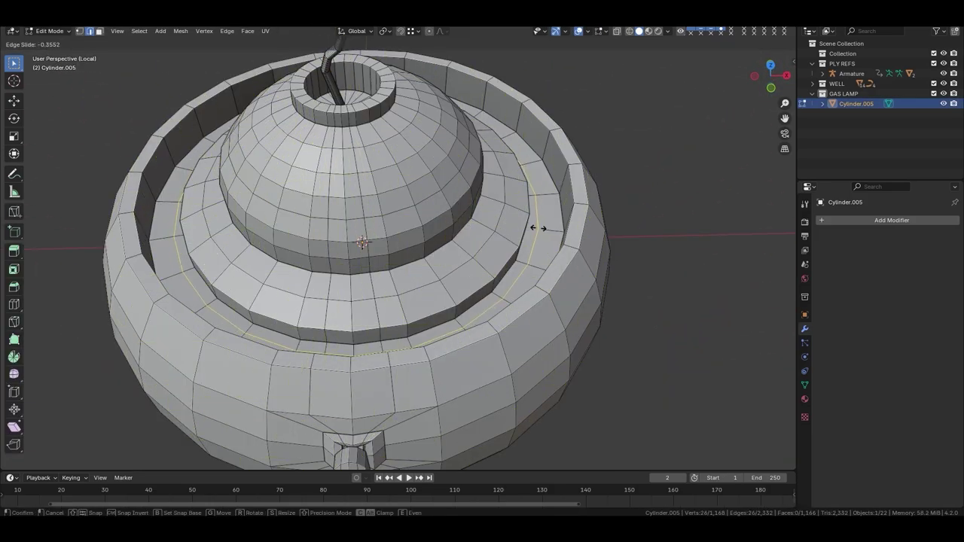
In front view, extrude and scale the top ring repeatedly to raise a waisted column
{"action": "right_click", "coordinate": [538, 227]}
{"action": "scroll", "coordinate": [538, 227], "scroll_direction": "down", "scroll_amount": 4}
{"action": "key", "text": "KP_1"}
{"action": "scroll", "coordinate": [502, 365], "scroll_direction": "up", "scroll_amount": 4}
{"action": "key", "text": "g"}
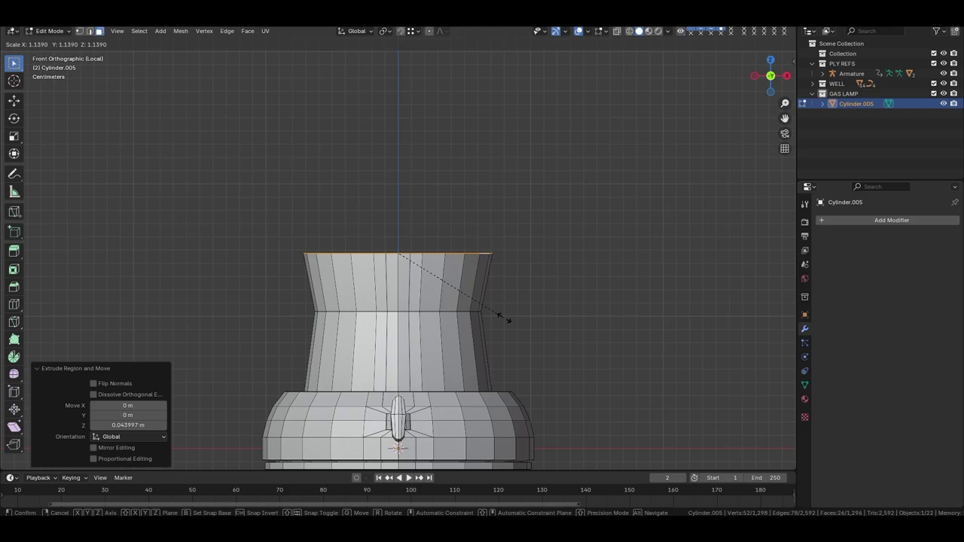
{"action": "left_click", "coordinate": [504, 318]}
{"action": "key", "text": "e"}
{"action": "left_click", "coordinate": [517, 185]}
{"action": "key", "text": "s"}
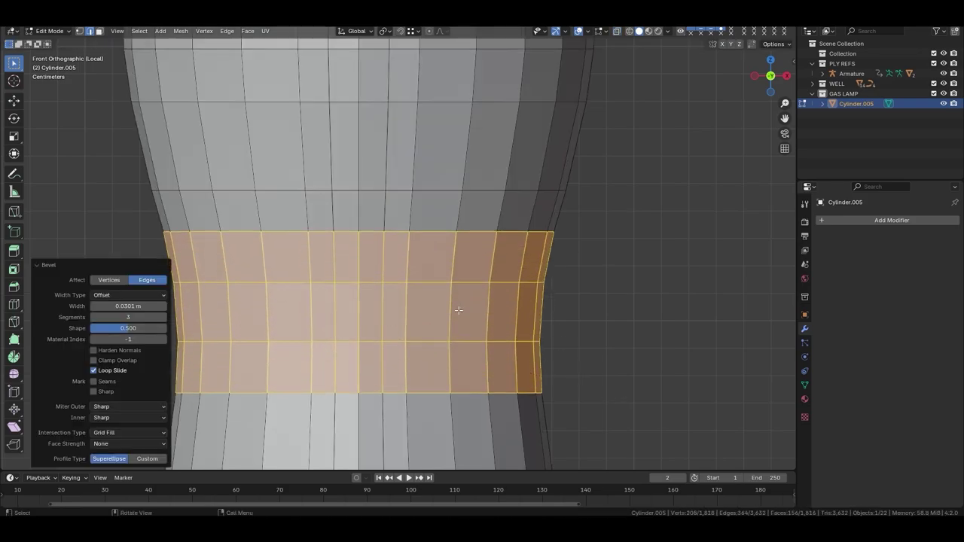
{"action": "mouse_move", "coordinate": [459, 309]}
{"action": "middle_mouse_down"}
{"action": "mouse_move", "coordinate": [534, 369]}
{"action": "mouse_move", "coordinate": [490, 281]}
{"action": "mouse_move", "coordinate": [505, 280]}
{"action": "mouse_move", "coordinate": [490, 208]}
{"action": "middle_mouse_up"}
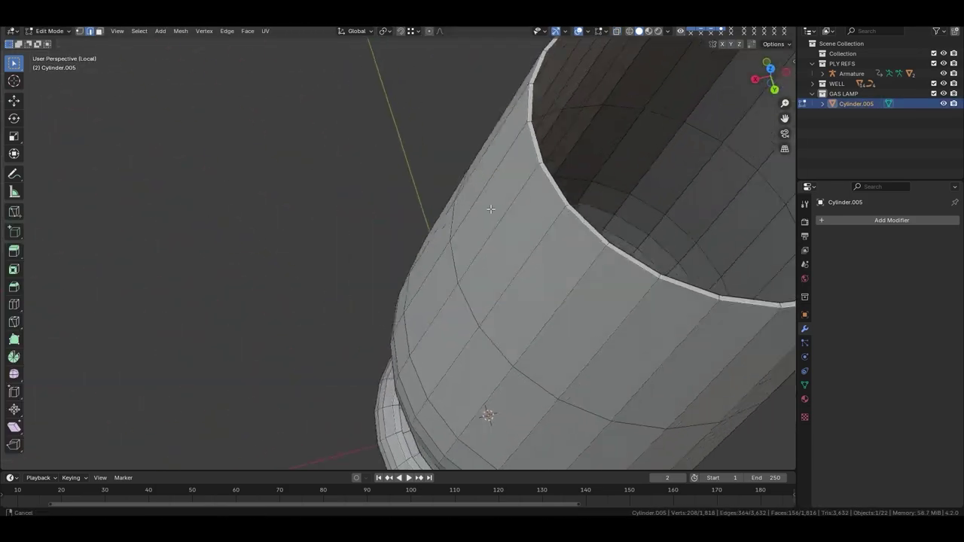